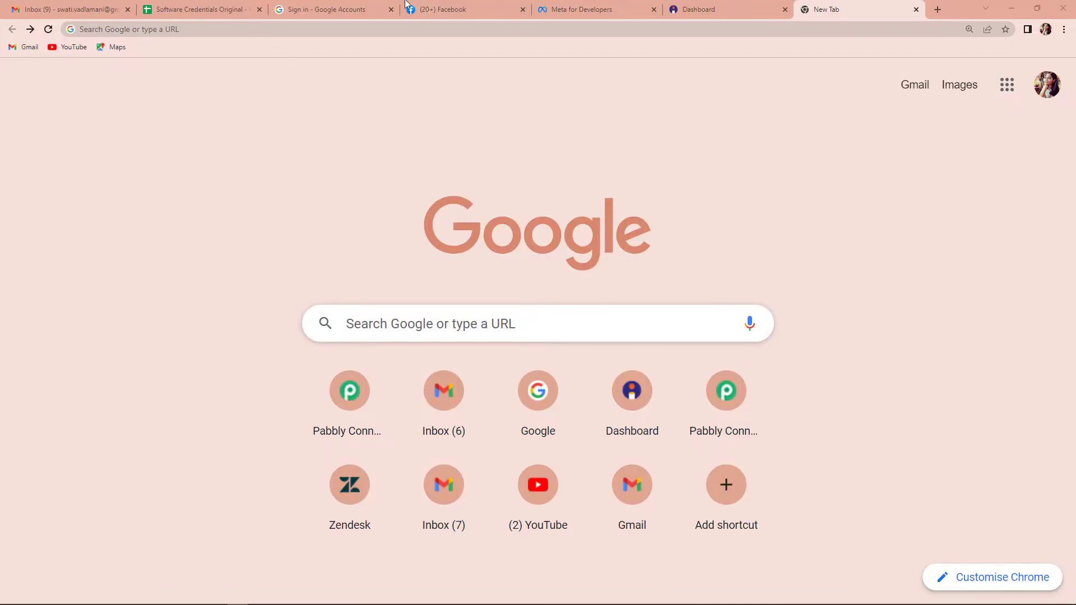
Step: Go to pabbly.com/connect, sign in, and launch Pabbly Connect from the apps list
{"action": "left_click", "coordinate": [160, 28]}
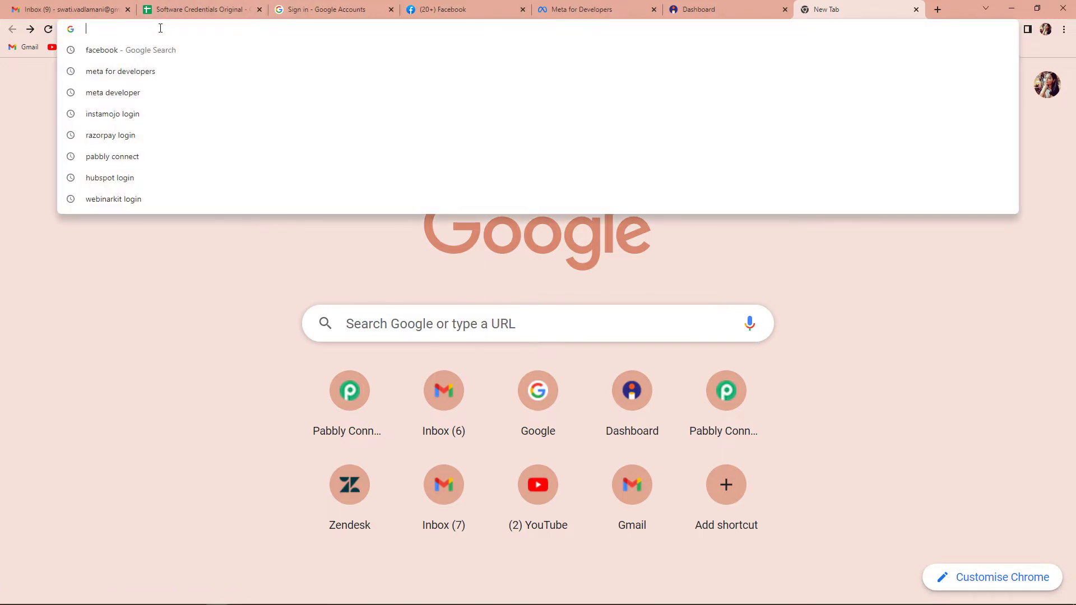
{"action": "type", "text": "pabbly.com/connect/"}
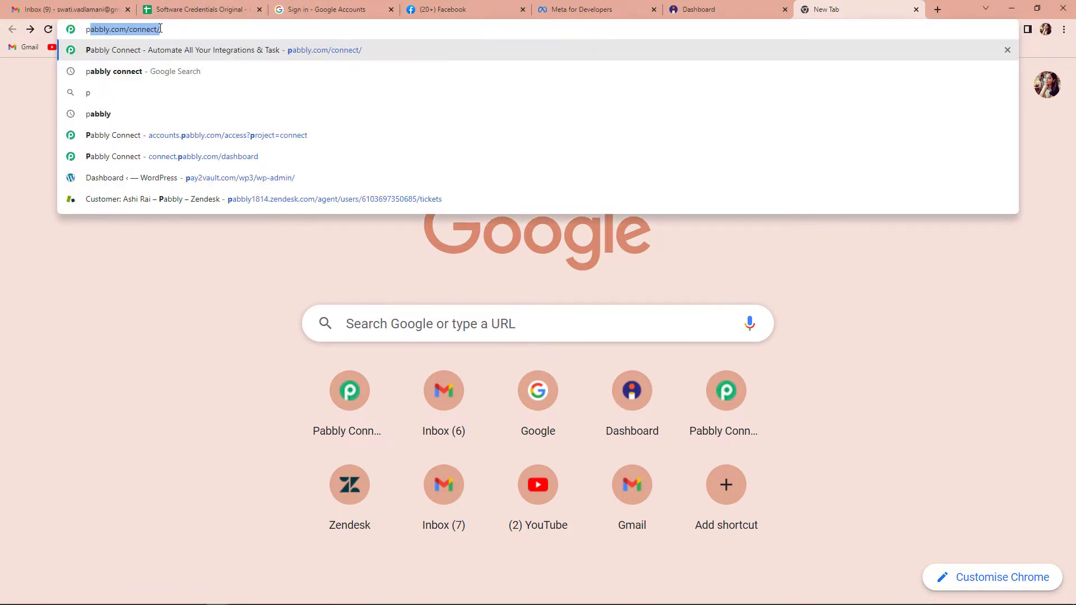
{"action": "key", "text": "Return"}
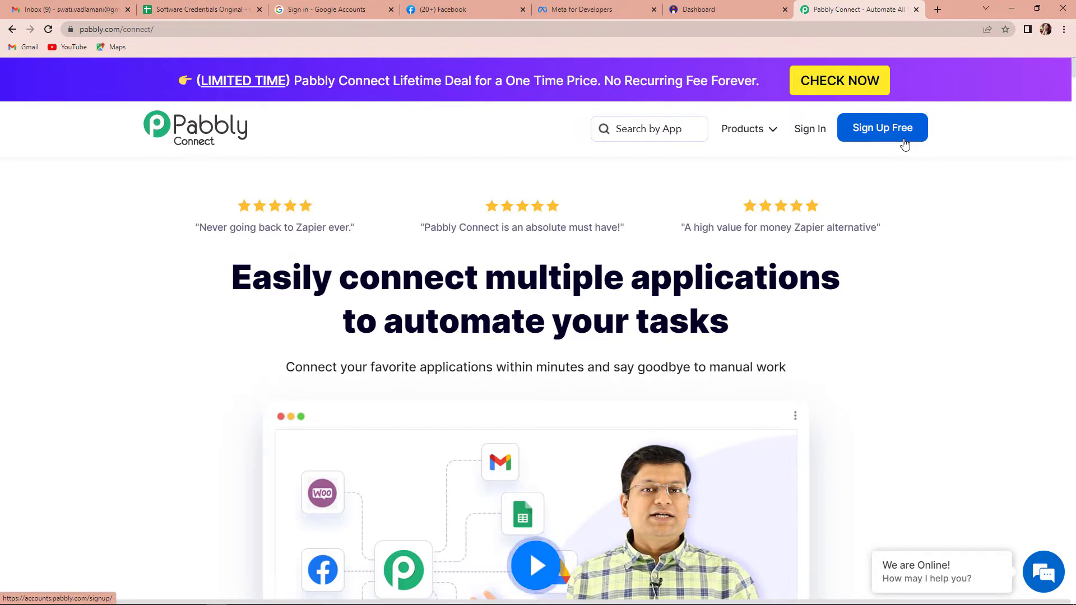
{"action": "left_click", "coordinate": [806, 135]}
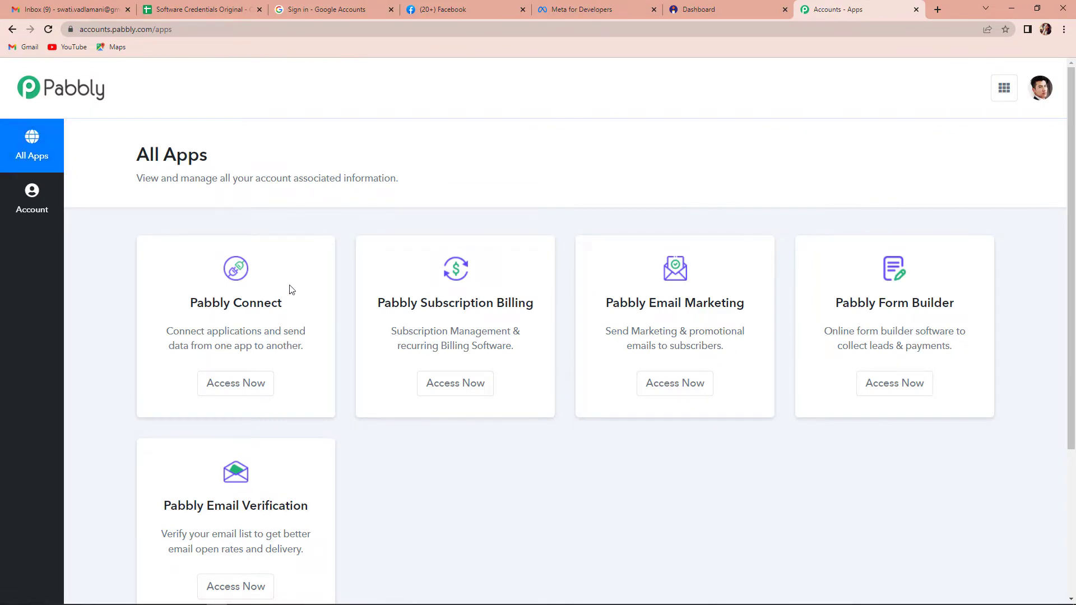
{"action": "left_click", "coordinate": [219, 390]}
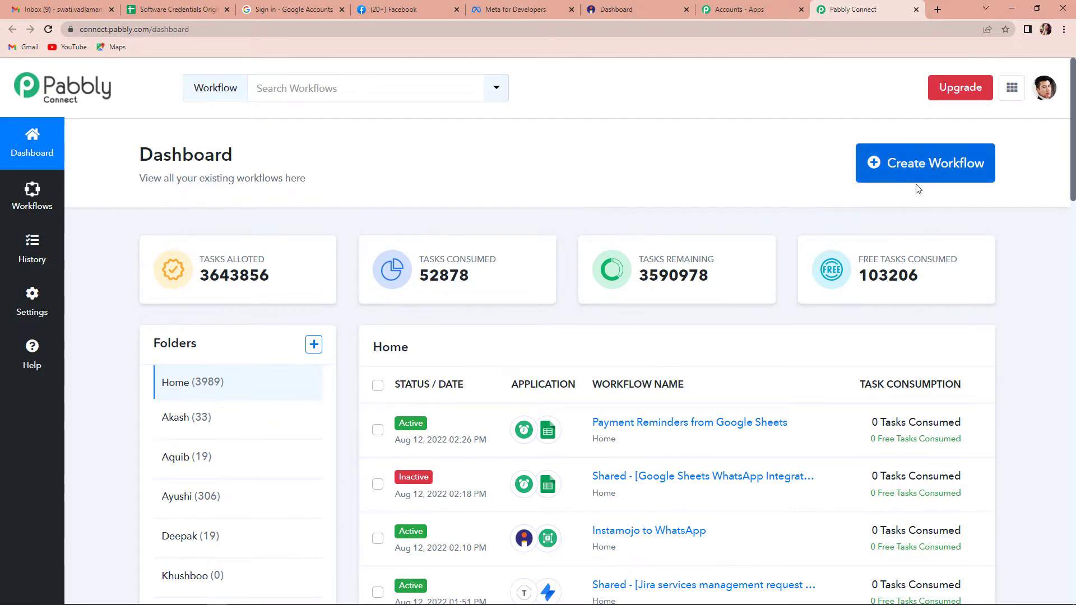
Step: Create a new workflow named 'Instamojo to WhatsApp'
{"action": "left_click", "coordinate": [920, 169]}
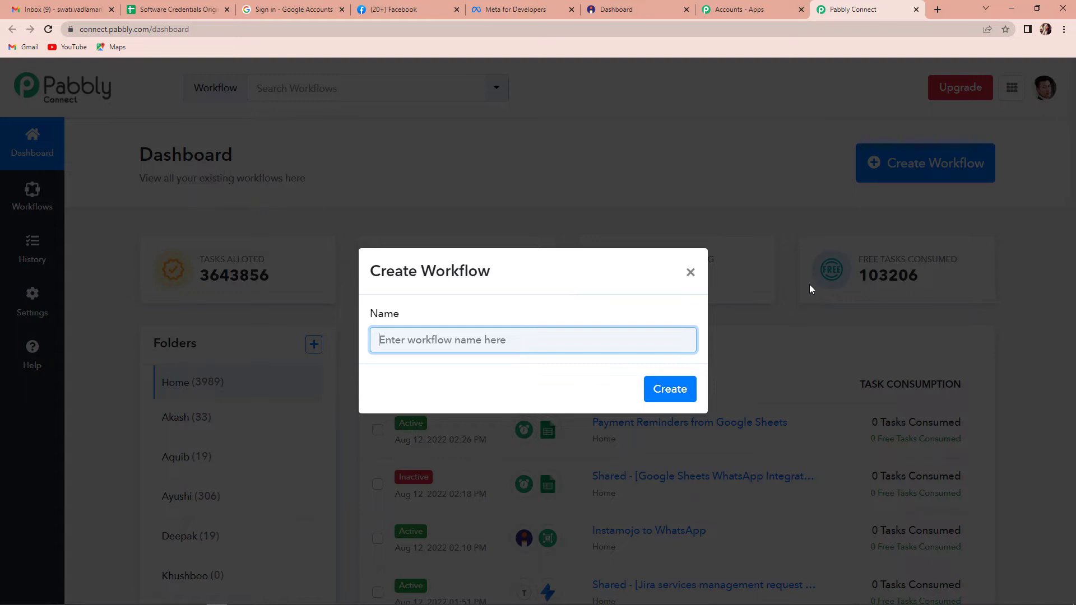
{"action": "type", "text": "Instam"}
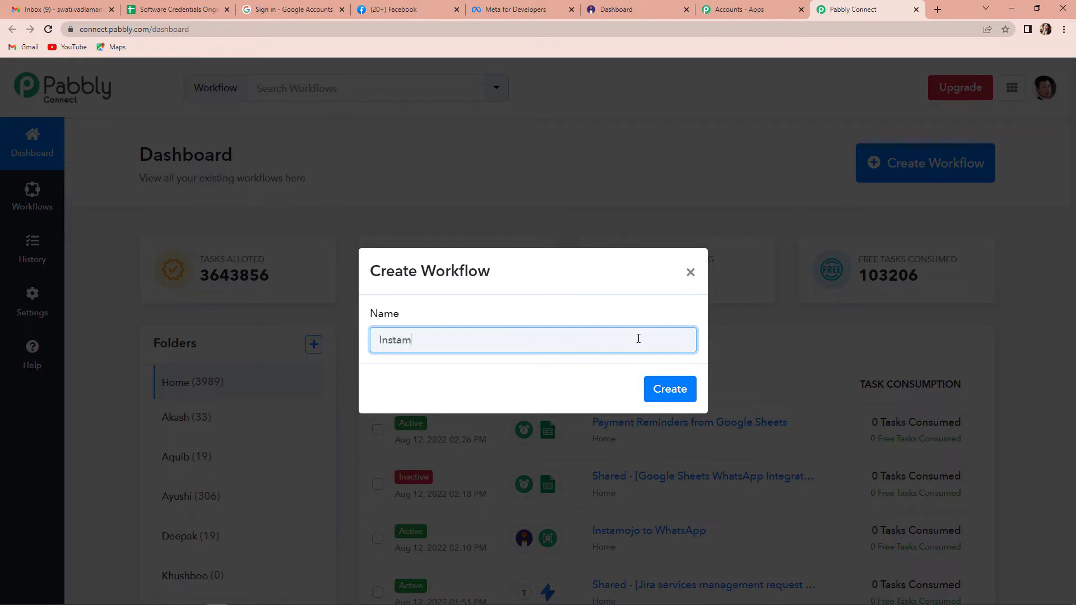
{"action": "type", "text": "ojo to"}
{"action": "type", "text": " WhatsAoo"}
{"action": "key", "text": "BackSpace"}
{"action": "key", "text": "BackSpace"}
{"action": "type", "text": "pp"}
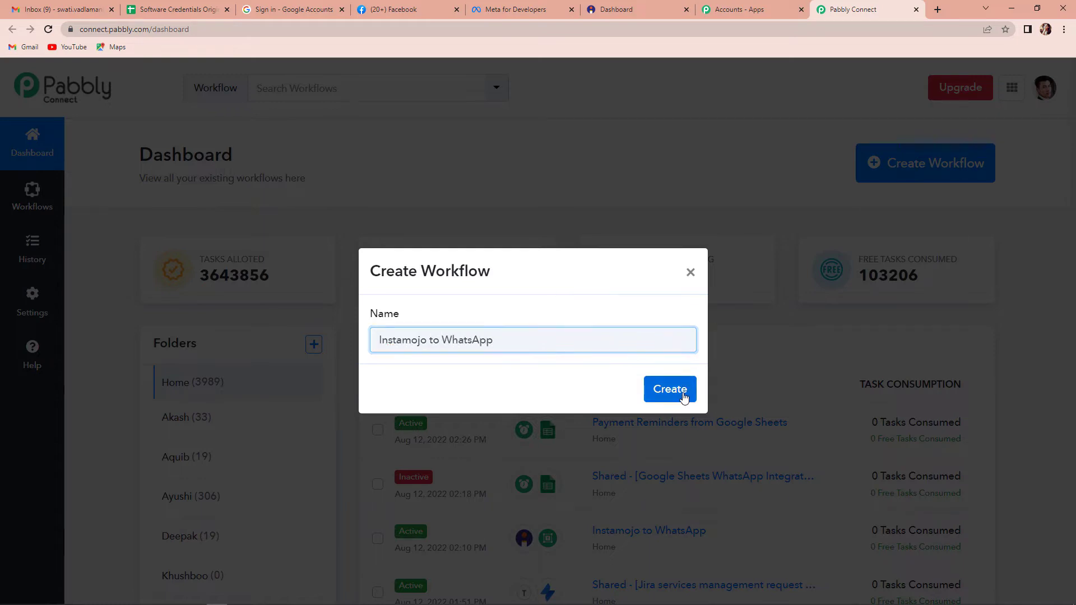
{"action": "left_click", "coordinate": [683, 393]}
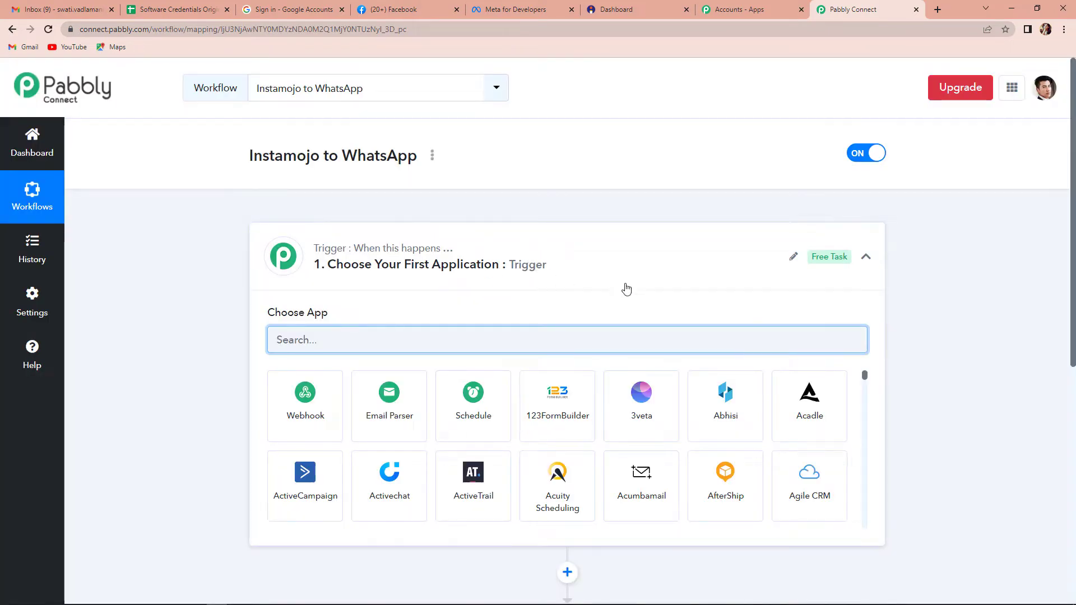
Step: Set the trigger app to Instamojo, searched as 'Insta', with the New Sale trigger event
{"action": "scroll", "coordinate": [628, 289], "scroll_direction": "down", "scroll_amount": 5}
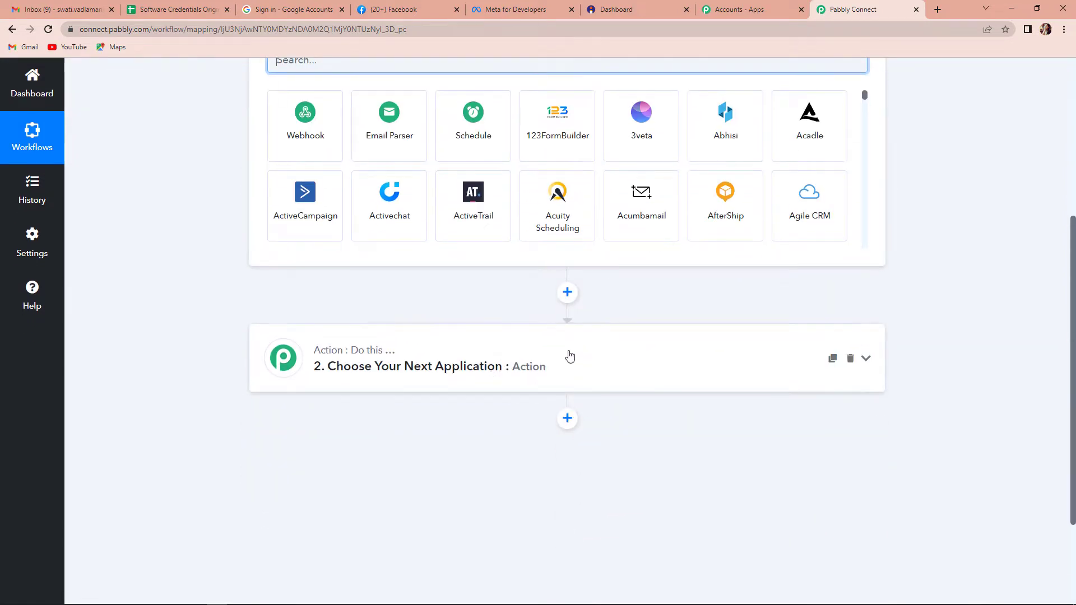
{"action": "scroll", "coordinate": [620, 361], "scroll_direction": "up", "scroll_amount": 1}
{"action": "scroll", "coordinate": [621, 362], "scroll_direction": "up", "scroll_amount": 1}
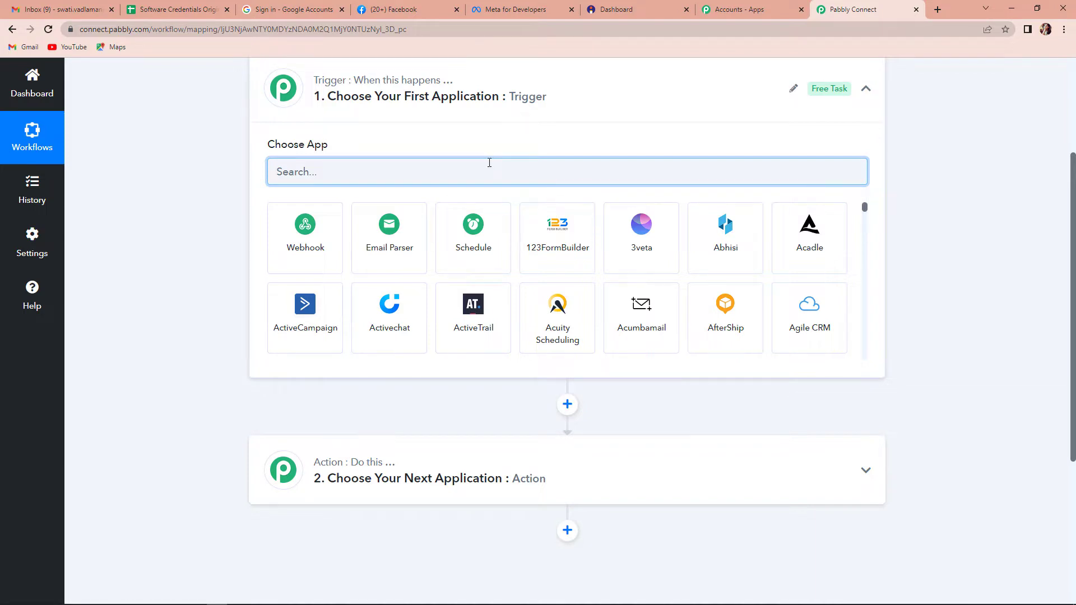
{"action": "type", "text": "Insta"}
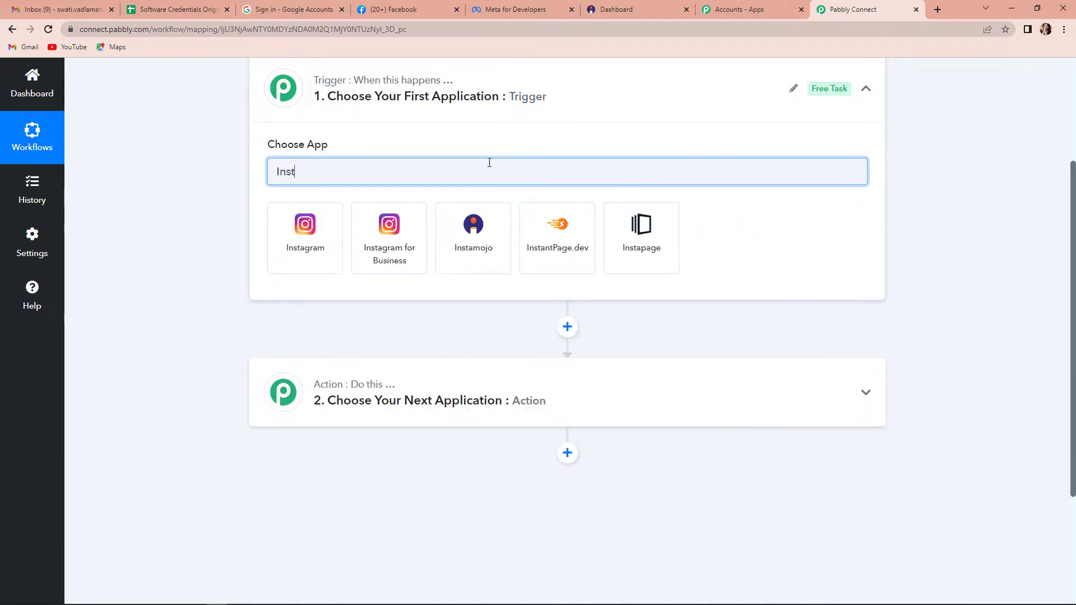
{"action": "left_click", "coordinate": [482, 235]}
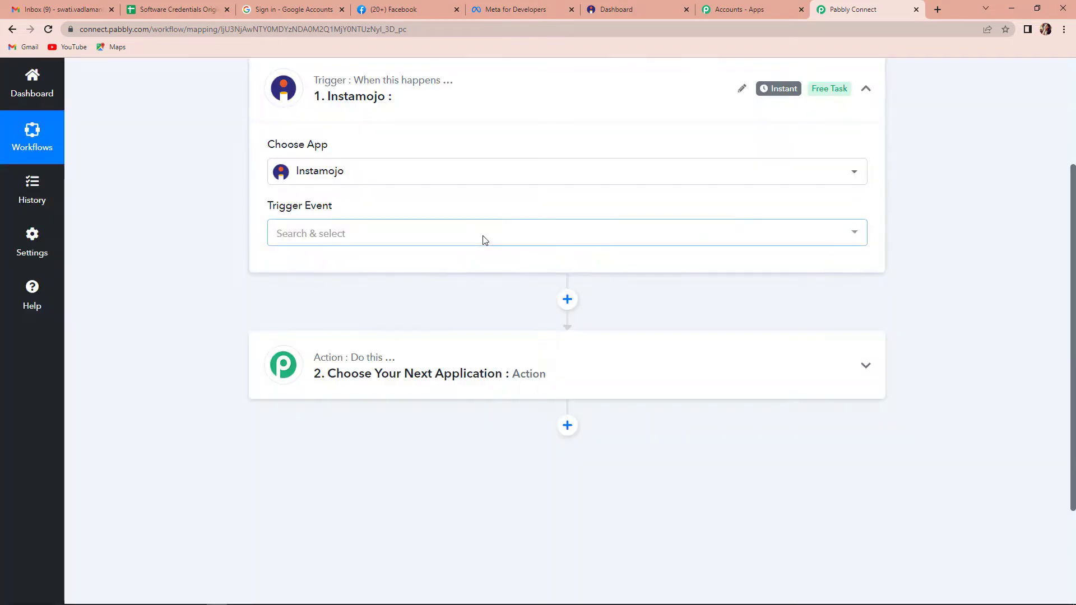
{"action": "left_click", "coordinate": [320, 235]}
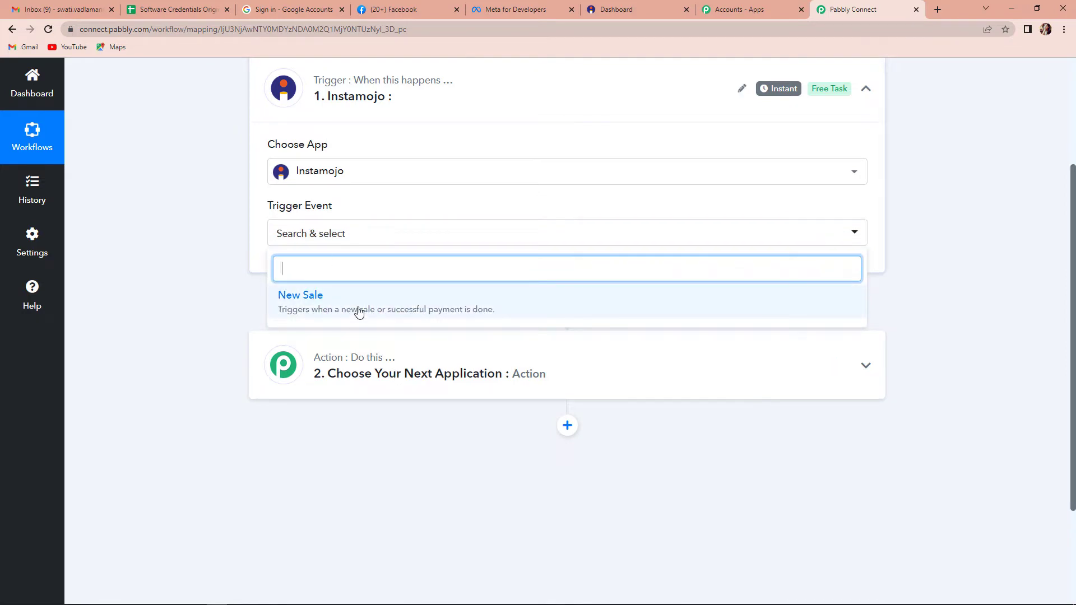
{"action": "left_click", "coordinate": [331, 312]}
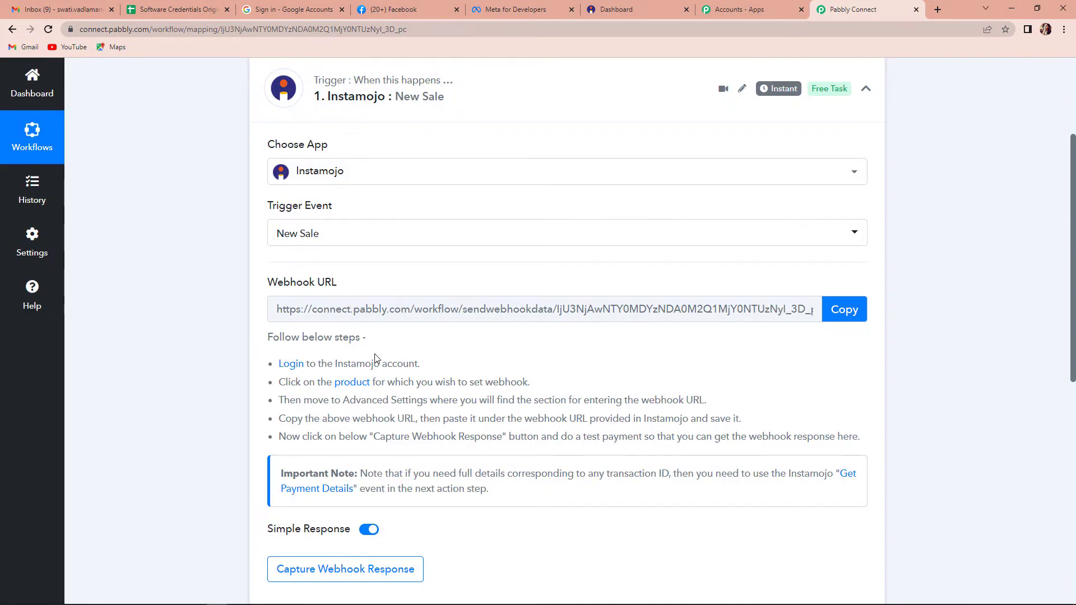
{"action": "mouse_move", "coordinate": [337, 292]}
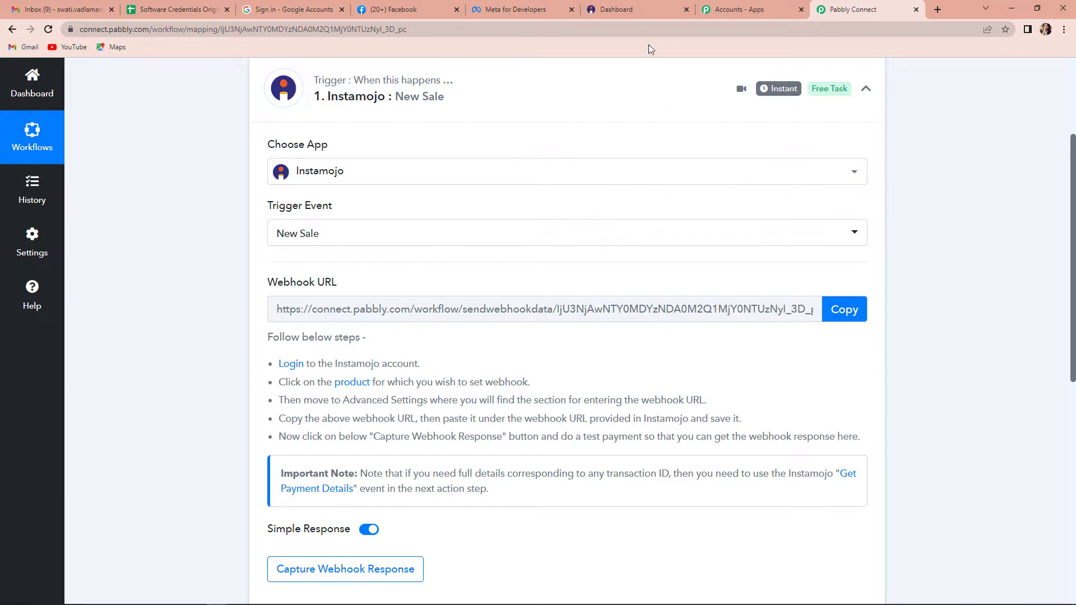
Step: In the Instamojo tab, open the Programming Languages smart page for editing from Smart Pages
{"action": "left_click", "coordinate": [647, 12]}
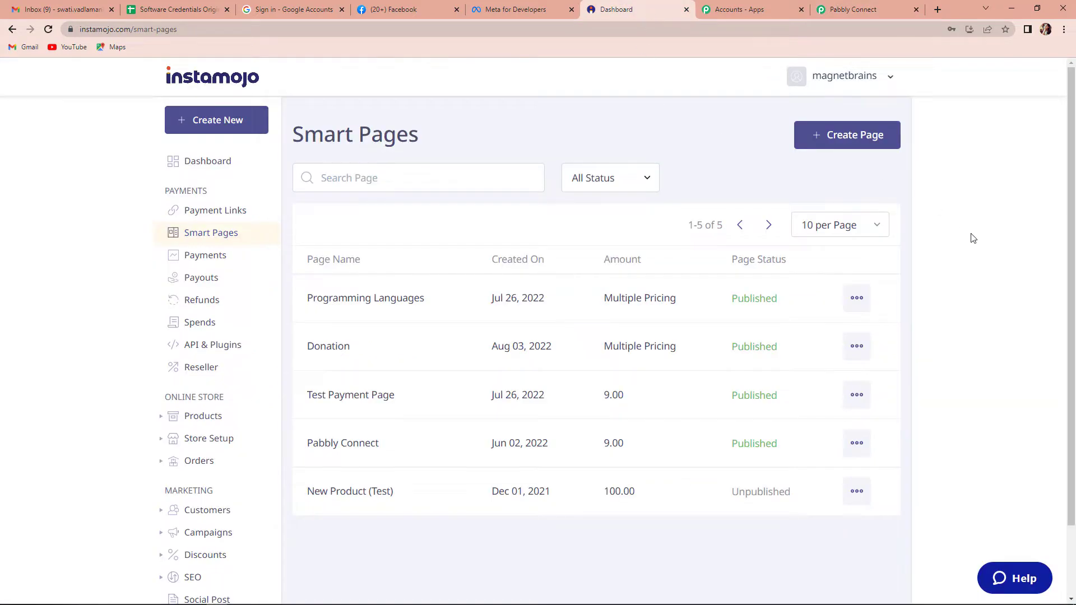
{"action": "left_click", "coordinate": [211, 235]}
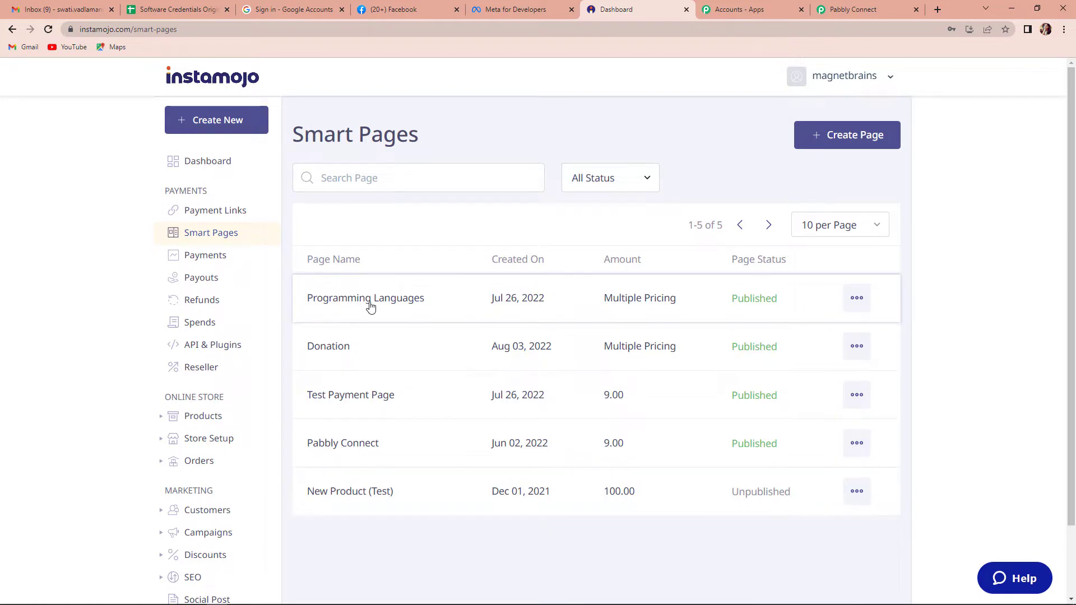
{"action": "left_click", "coordinate": [857, 303]}
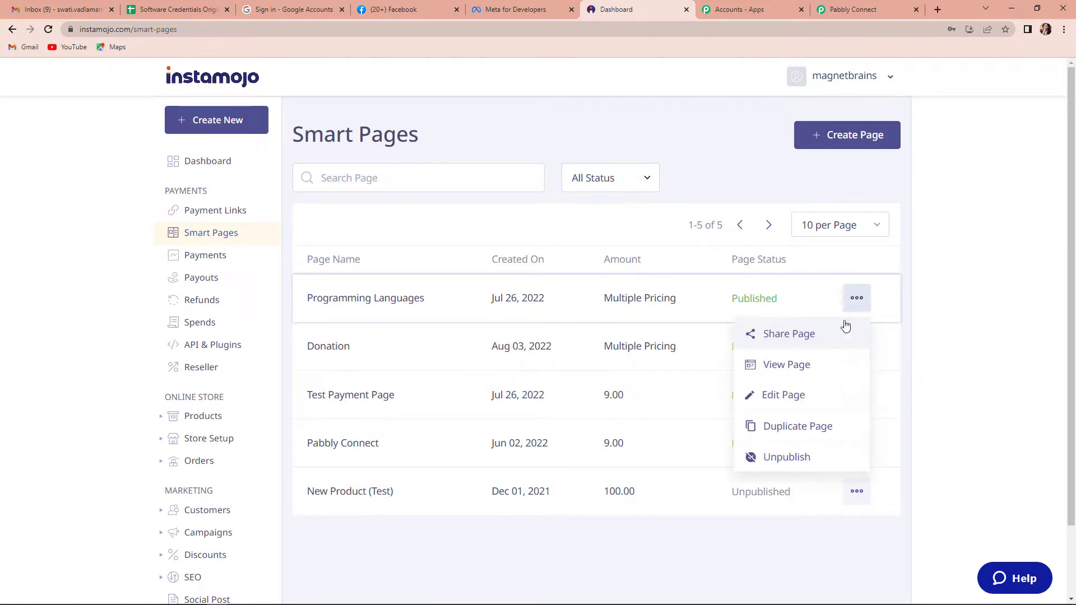
{"action": "left_click", "coordinate": [779, 397]}
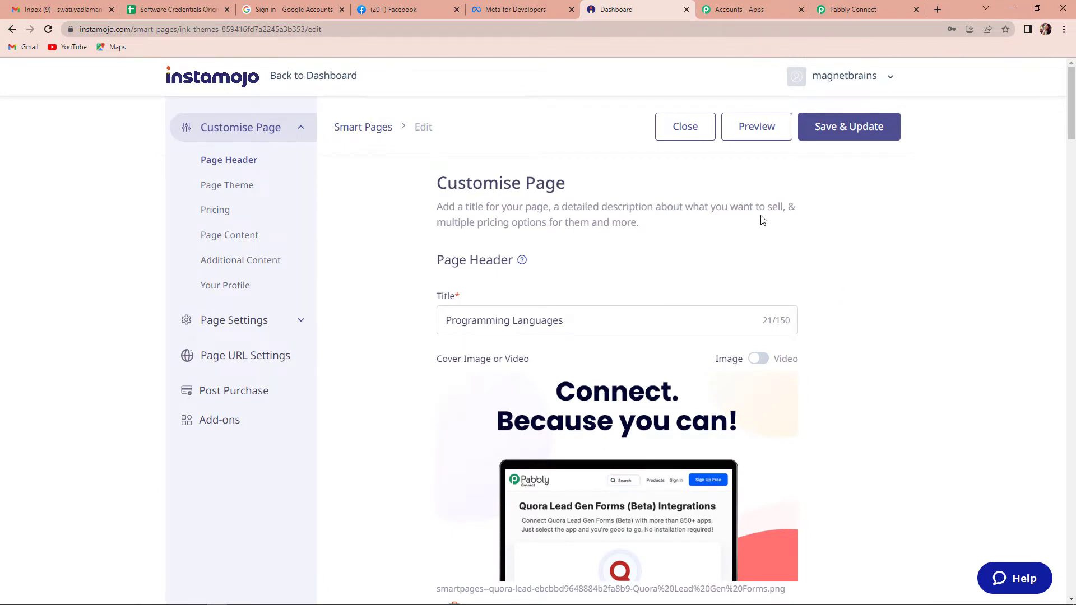
{"action": "scroll", "coordinate": [762, 219], "scroll_direction": "down", "scroll_amount": 1}
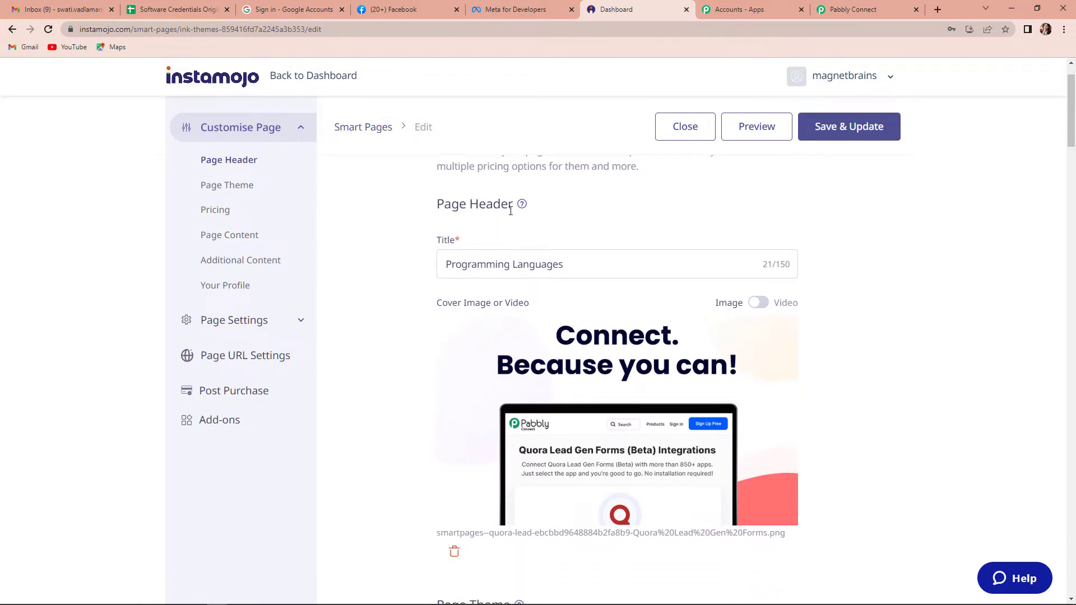
{"action": "scroll", "coordinate": [479, 251], "scroll_direction": "down", "scroll_amount": 2}
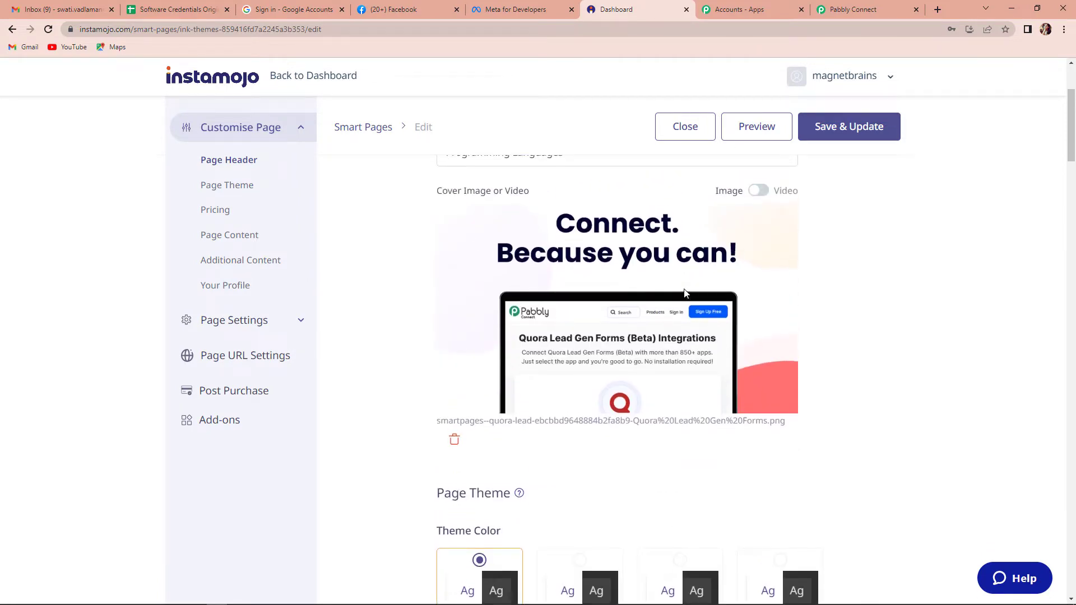
{"action": "scroll", "coordinate": [684, 289], "scroll_direction": "down", "scroll_amount": 1}
{"action": "scroll", "coordinate": [684, 288], "scroll_direction": "down", "scroll_amount": 5}
{"action": "scroll", "coordinate": [437, 280], "scroll_direction": "up", "scroll_amount": 2}
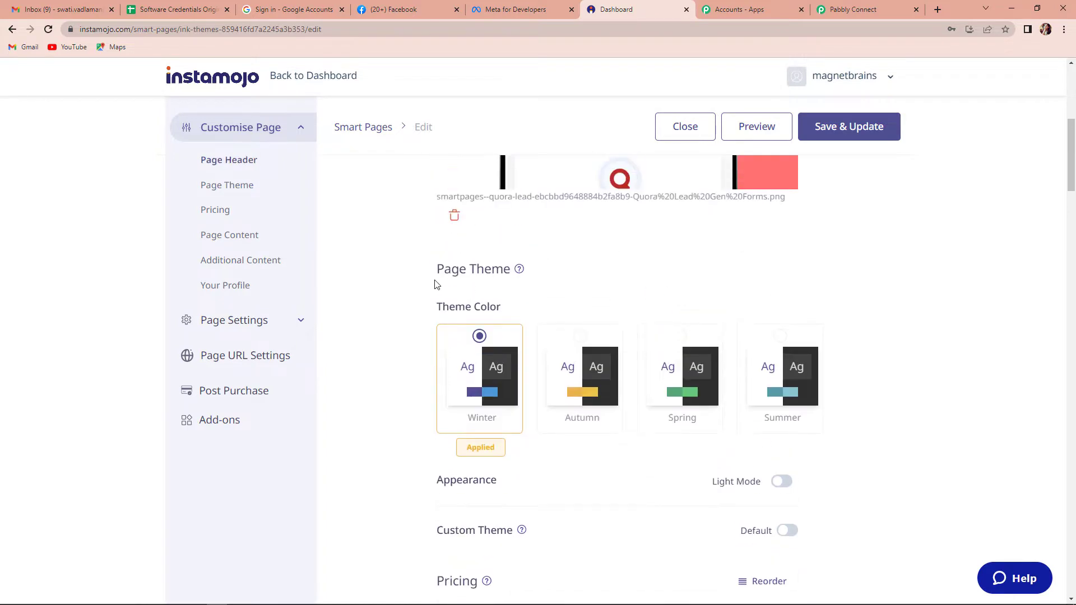
{"action": "scroll", "coordinate": [783, 355], "scroll_direction": "down", "scroll_amount": 3}
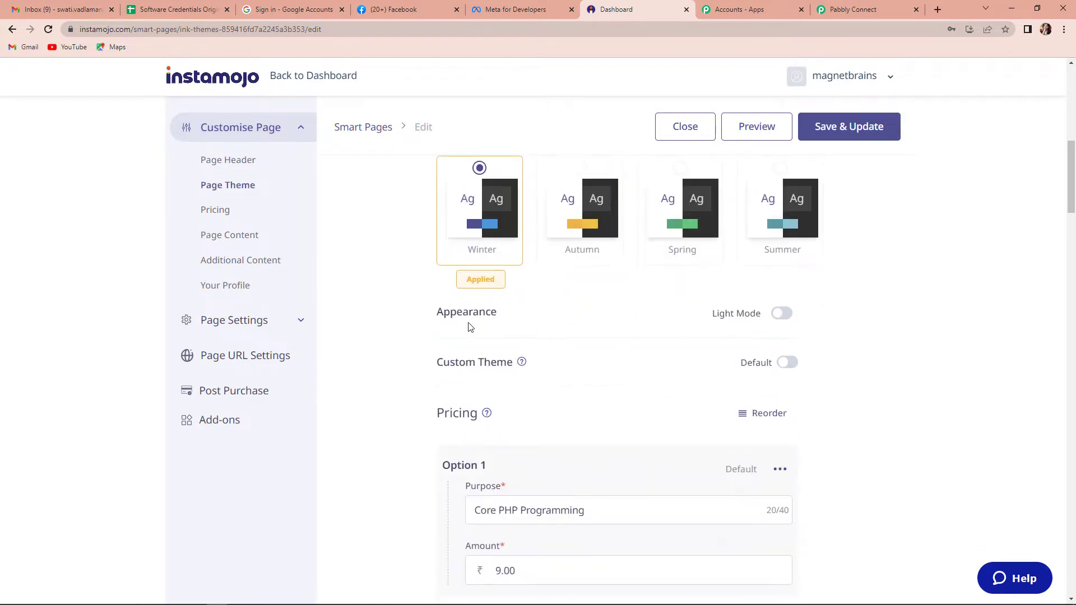
{"action": "scroll", "coordinate": [541, 380], "scroll_direction": "down", "scroll_amount": 3}
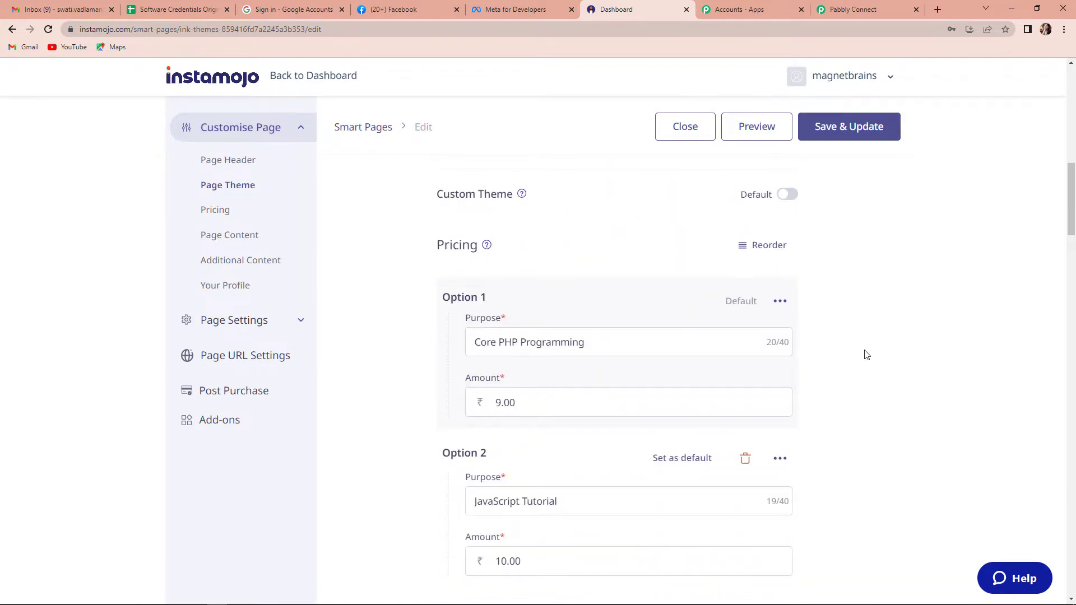
{"action": "scroll", "coordinate": [884, 351], "scroll_direction": "down", "scroll_amount": 2}
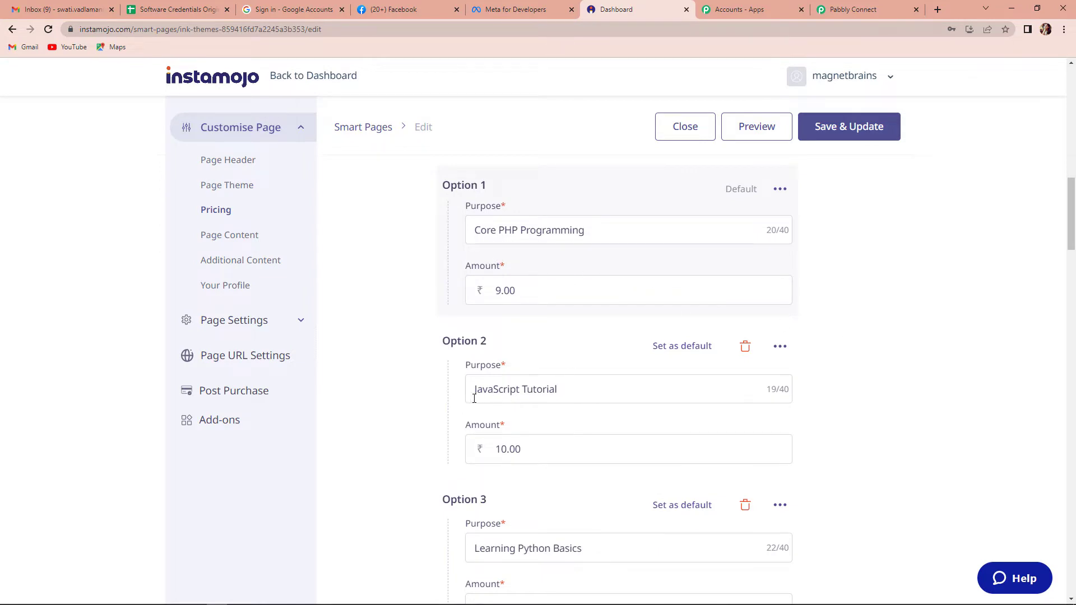
{"action": "scroll", "coordinate": [922, 380], "scroll_direction": "down", "scroll_amount": 1}
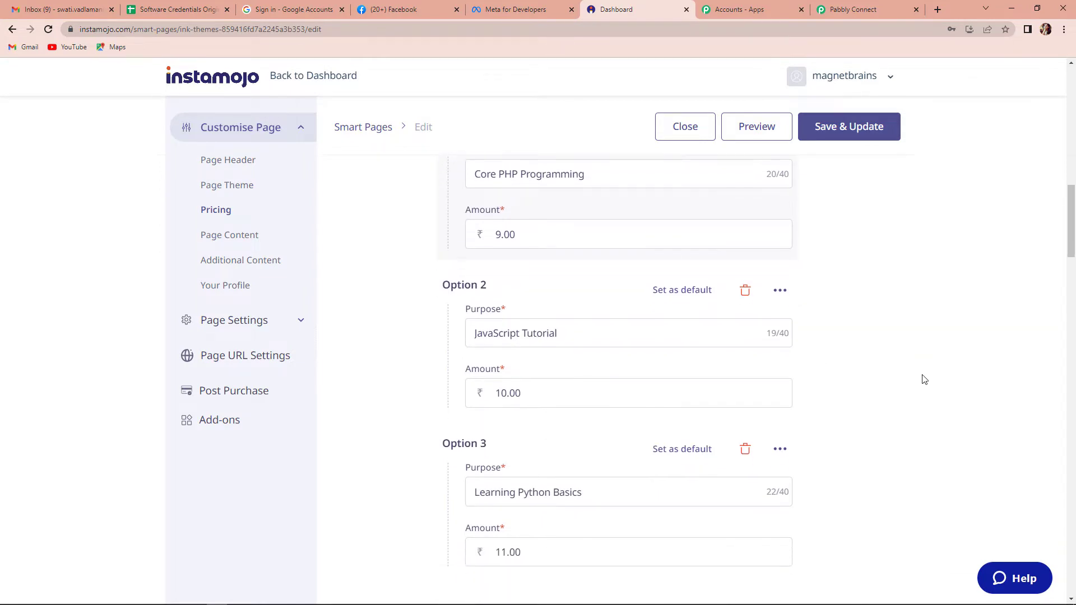
{"action": "scroll", "coordinate": [926, 359], "scroll_direction": "up", "scroll_amount": 1}
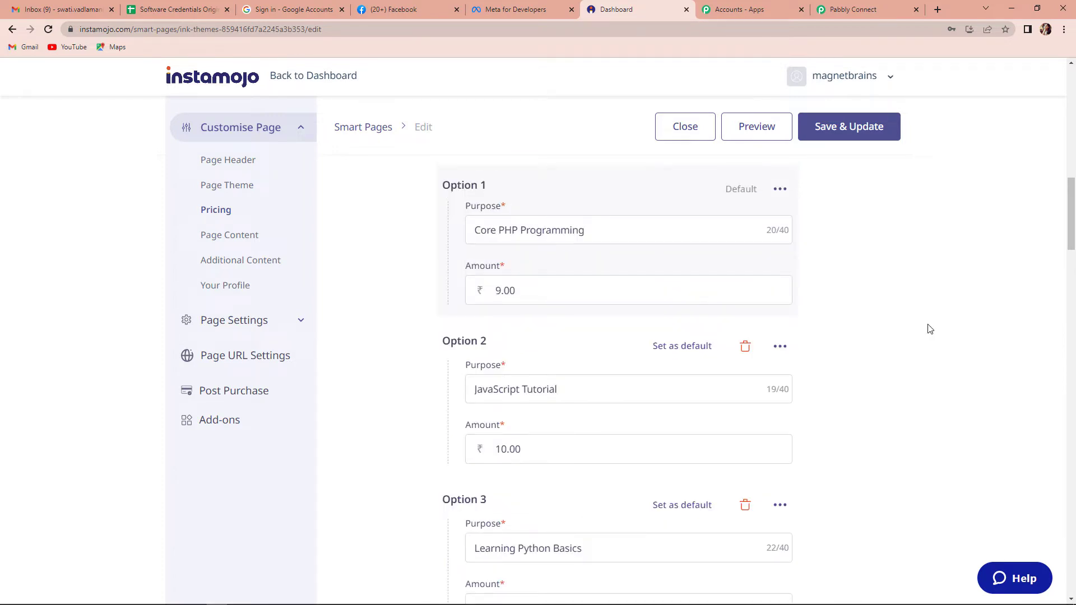
{"action": "scroll", "coordinate": [931, 329], "scroll_direction": "down", "scroll_amount": 10}
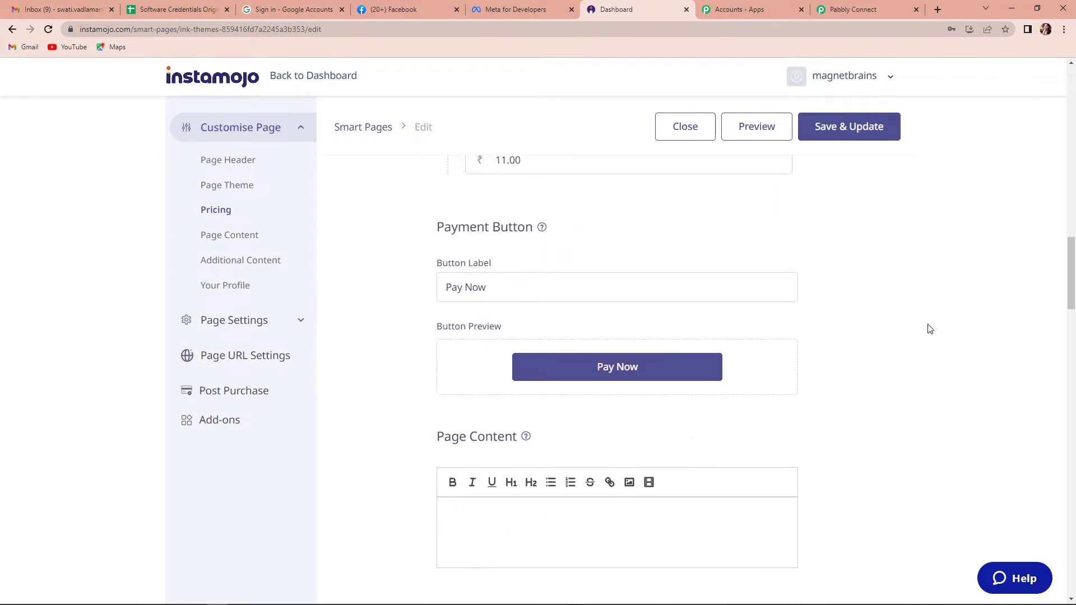
{"action": "scroll", "coordinate": [928, 328], "scroll_direction": "down", "scroll_amount": 6}
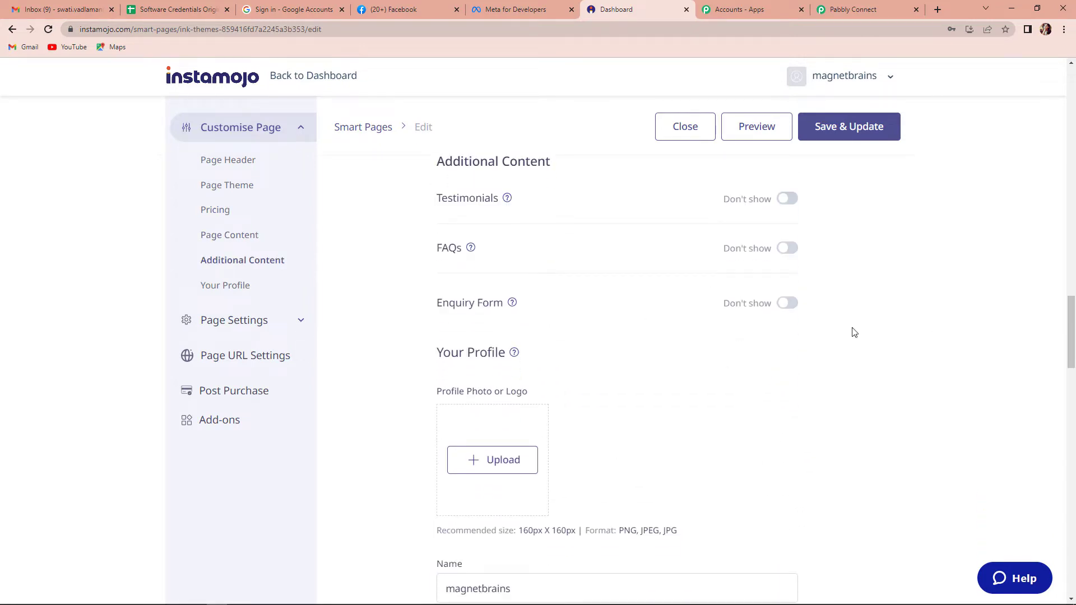
{"action": "scroll", "coordinate": [910, 307], "scroll_direction": "down", "scroll_amount": 3}
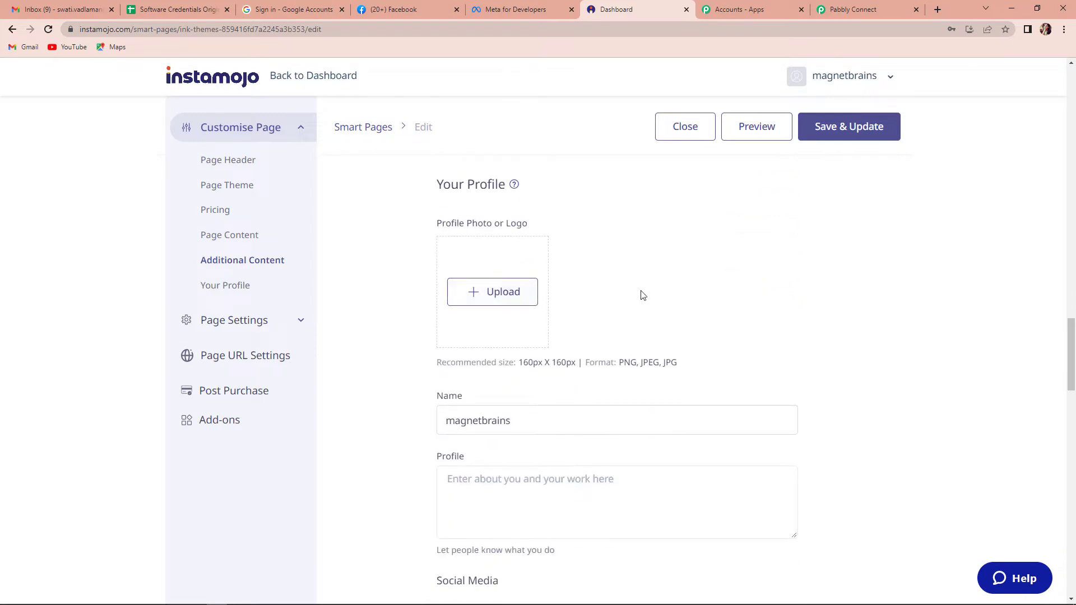
{"action": "scroll", "coordinate": [800, 299], "scroll_direction": "down", "scroll_amount": 4}
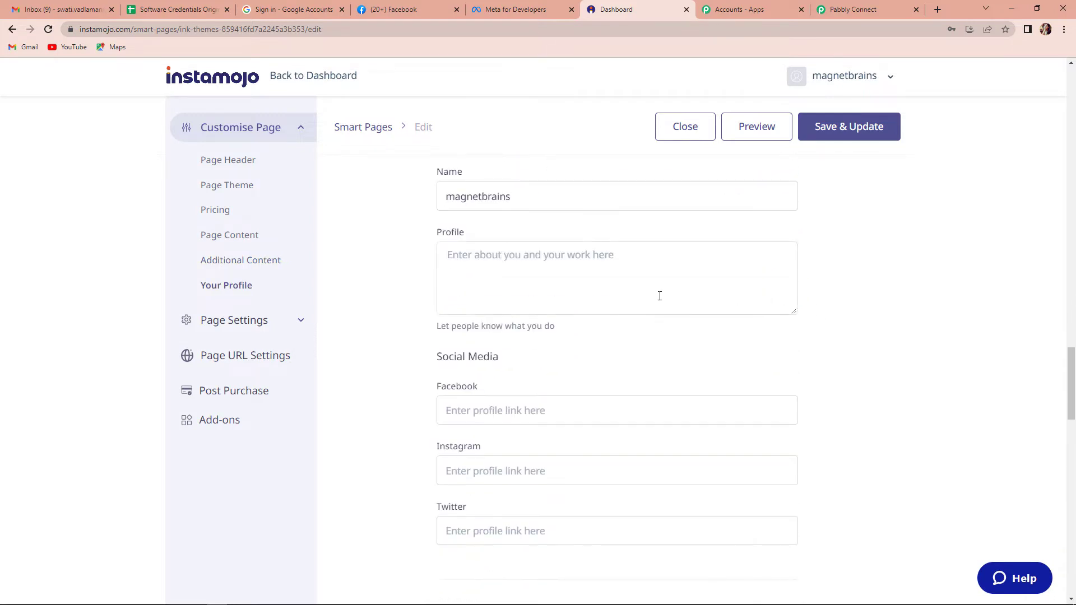
{"action": "scroll", "coordinate": [658, 295], "scroll_direction": "down", "scroll_amount": 3}
{"action": "scroll", "coordinate": [415, 218], "scroll_direction": "up", "scroll_amount": 1}
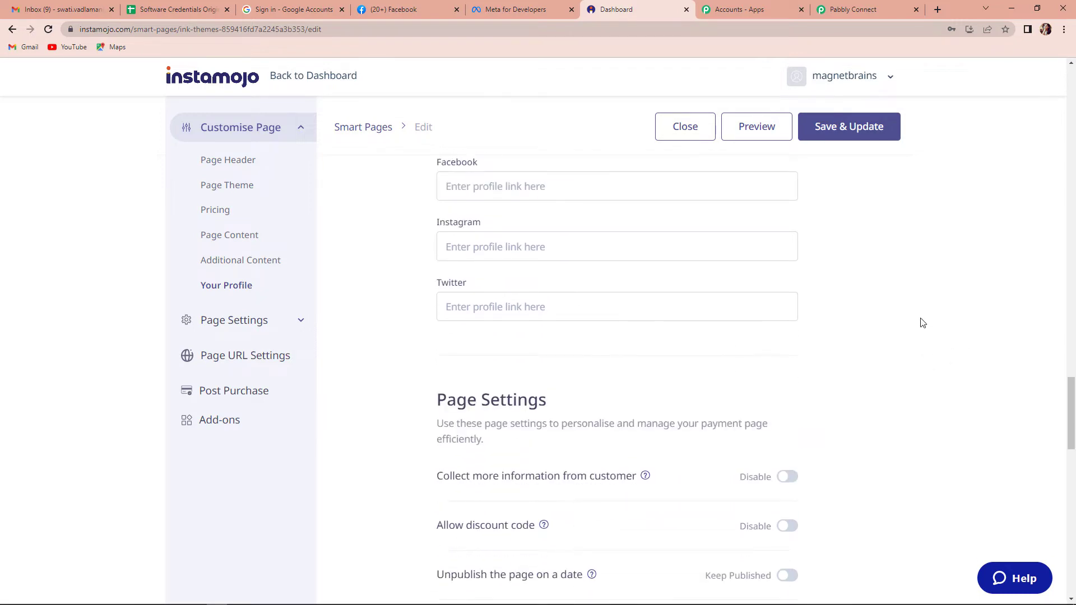
{"action": "scroll", "coordinate": [922, 323], "scroll_direction": "down", "scroll_amount": 1}
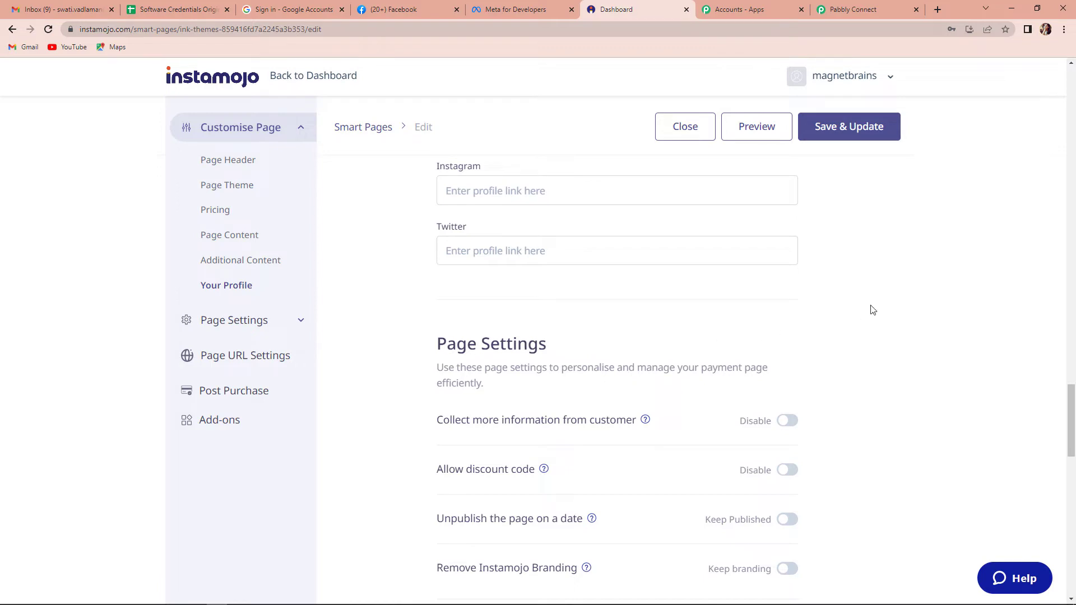
{"action": "scroll", "coordinate": [876, 299], "scroll_direction": "down", "scroll_amount": 2}
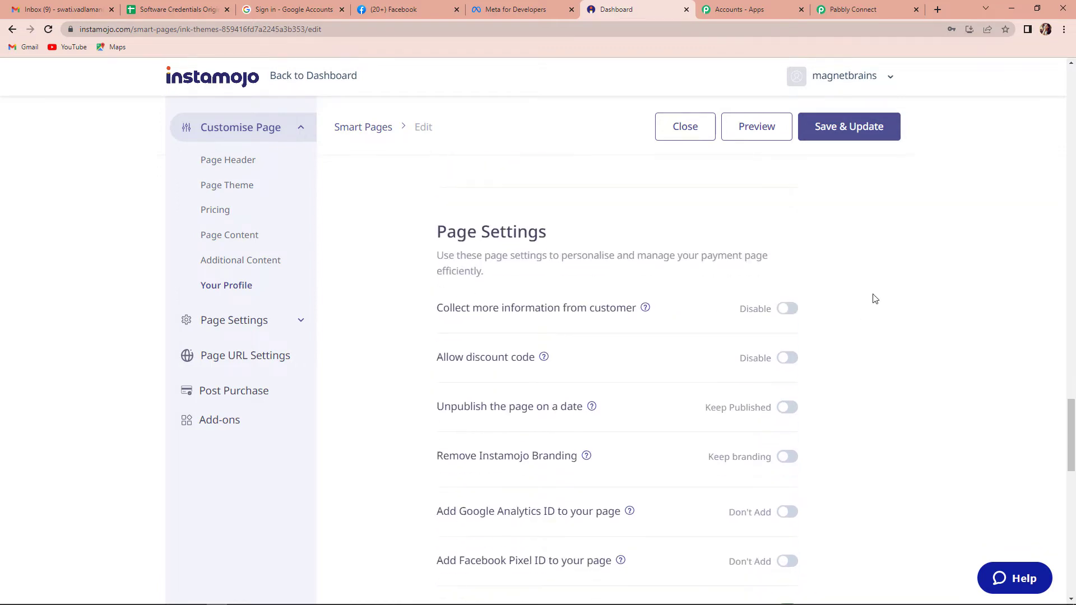
{"action": "scroll", "coordinate": [876, 299], "scroll_direction": "down", "scroll_amount": 3}
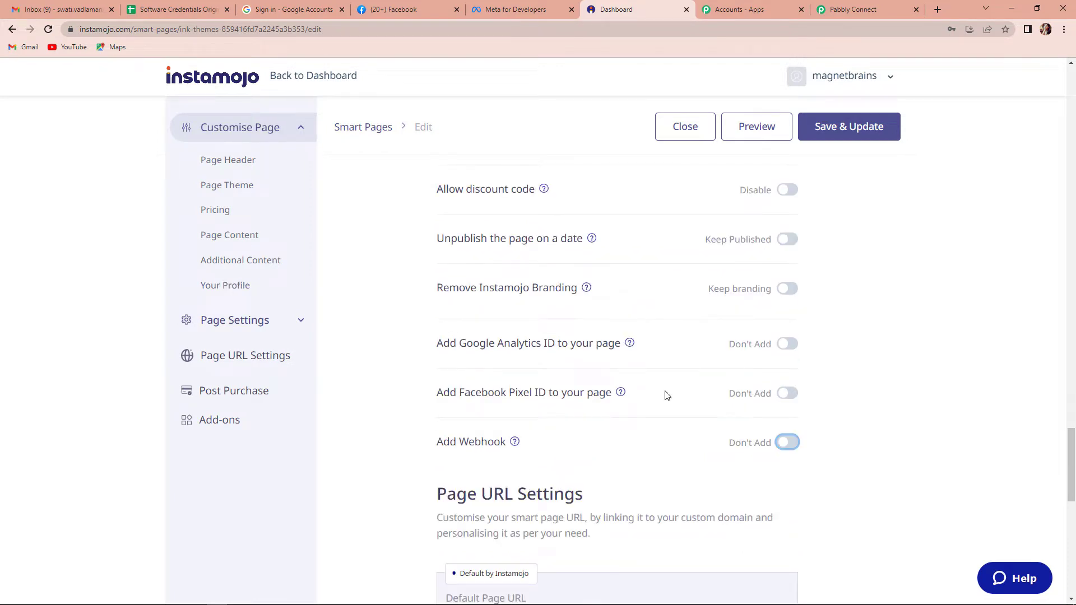
Step: Turn on Add Webhook and clear the prefilled webhook URL
{"action": "mouse_move", "coordinate": [511, 444]}
{"action": "scroll", "coordinate": [543, 452], "scroll_direction": "down", "scroll_amount": 1}
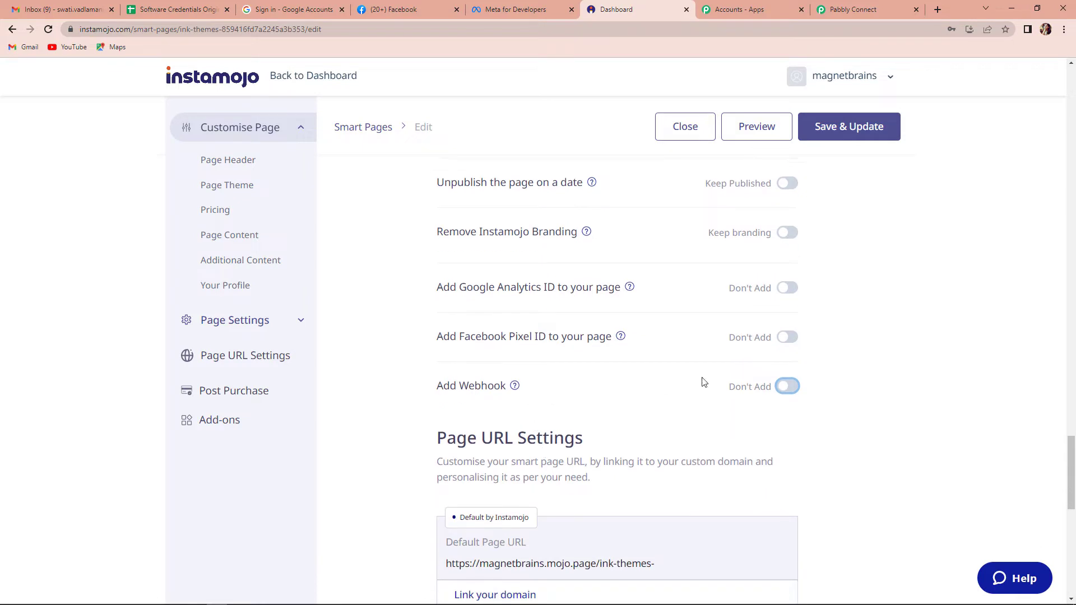
{"action": "left_click", "coordinate": [786, 388]}
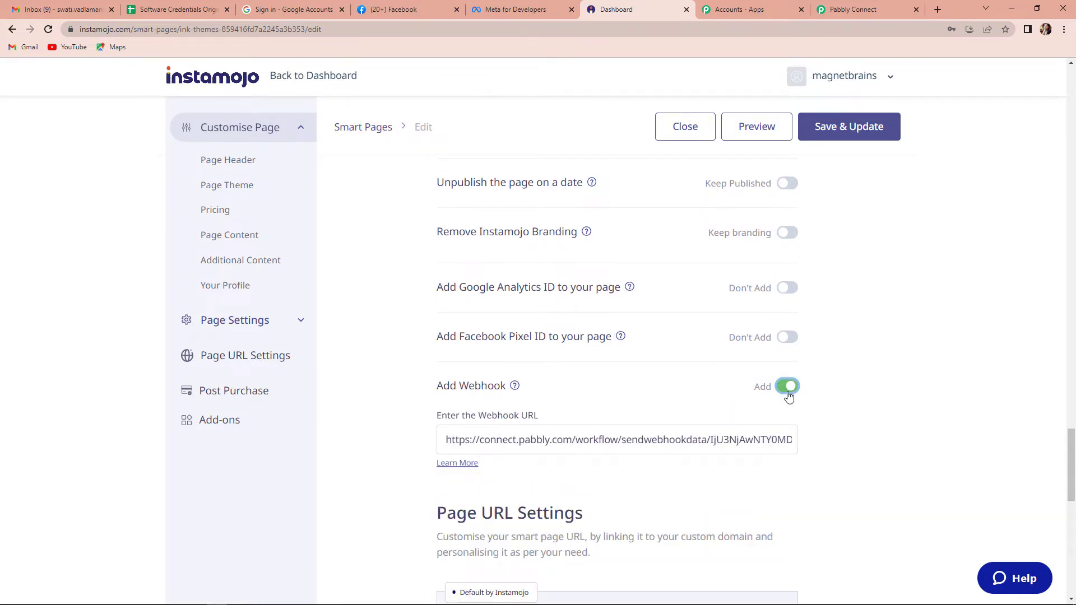
{"action": "left_click", "coordinate": [449, 435]}
{"action": "left_click_drag", "start_coordinate": [613, 440], "coordinate": [914, 433]}
{"action": "key", "text": "BackSpace"}
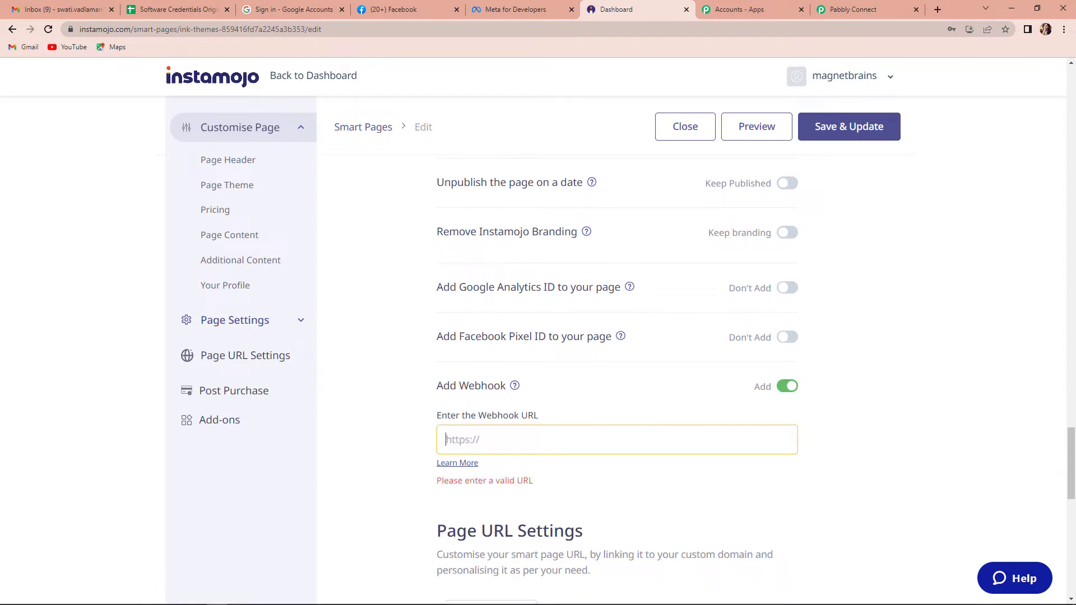
Step: Copy the Pabbly webhook URL and paste it into Instamojo's webhook field
{"action": "left_click", "coordinate": [862, 9]}
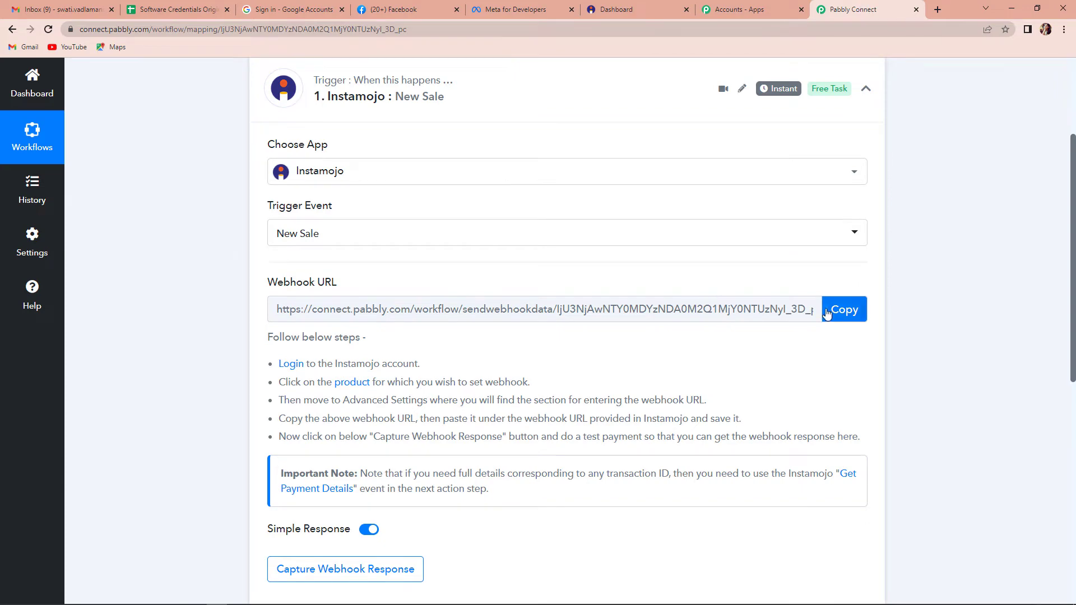
{"action": "left_click", "coordinate": [827, 314]}
{"action": "left_click", "coordinate": [627, 7]}
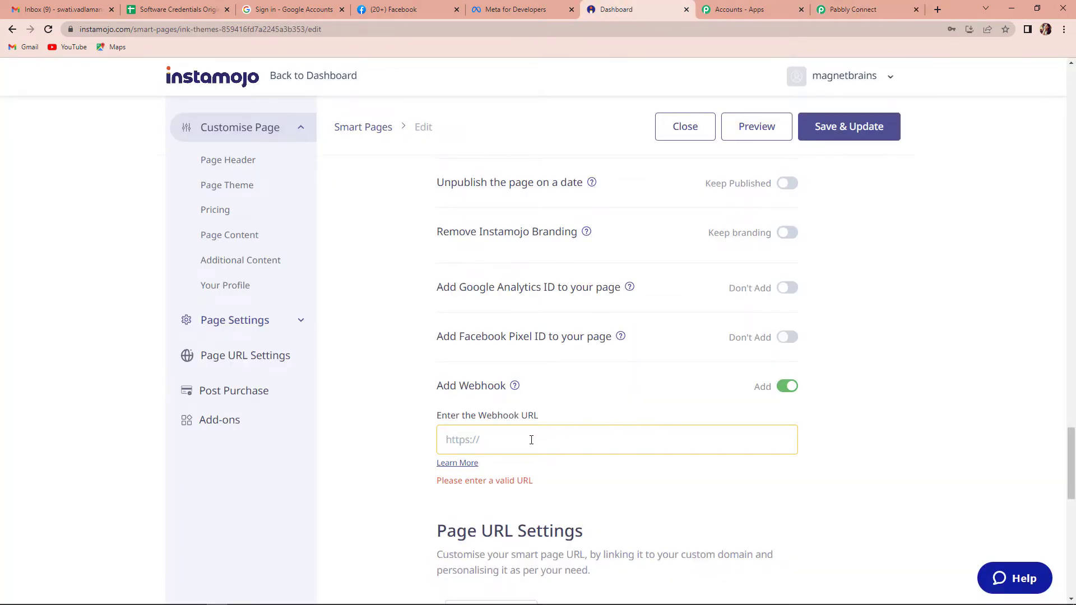
{"action": "key", "text": "ctrl+v"}
{"action": "left_click", "coordinate": [925, 422]}
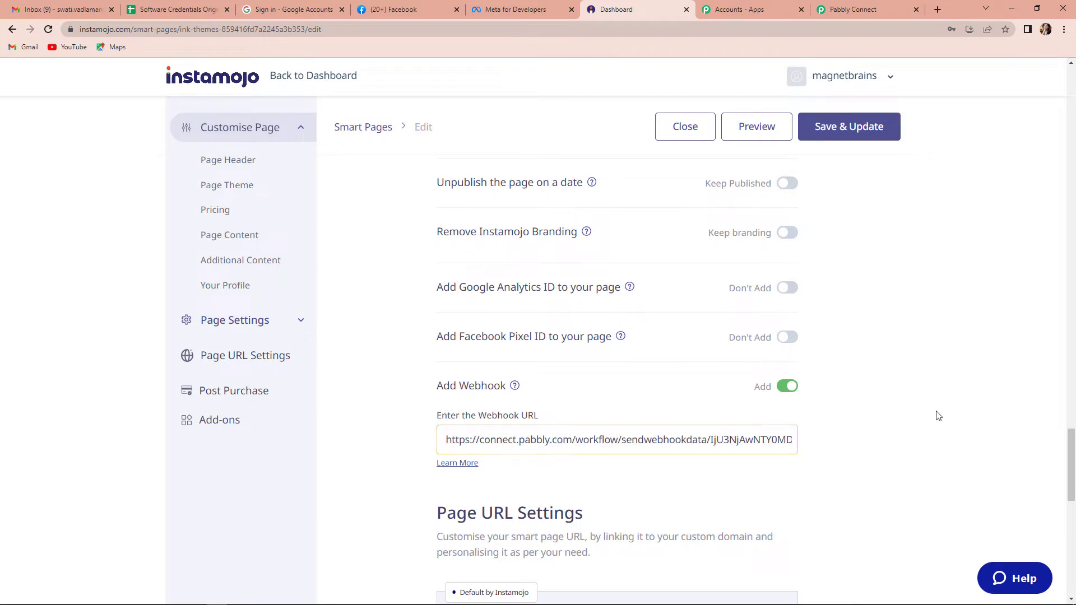
Step: Save and confirm the smart page update, then return to the Pabbly workflow
{"action": "scroll", "coordinate": [425, 345], "scroll_direction": "down", "scroll_amount": 3}
{"action": "scroll", "coordinate": [424, 344], "scroll_direction": "down", "scroll_amount": 1}
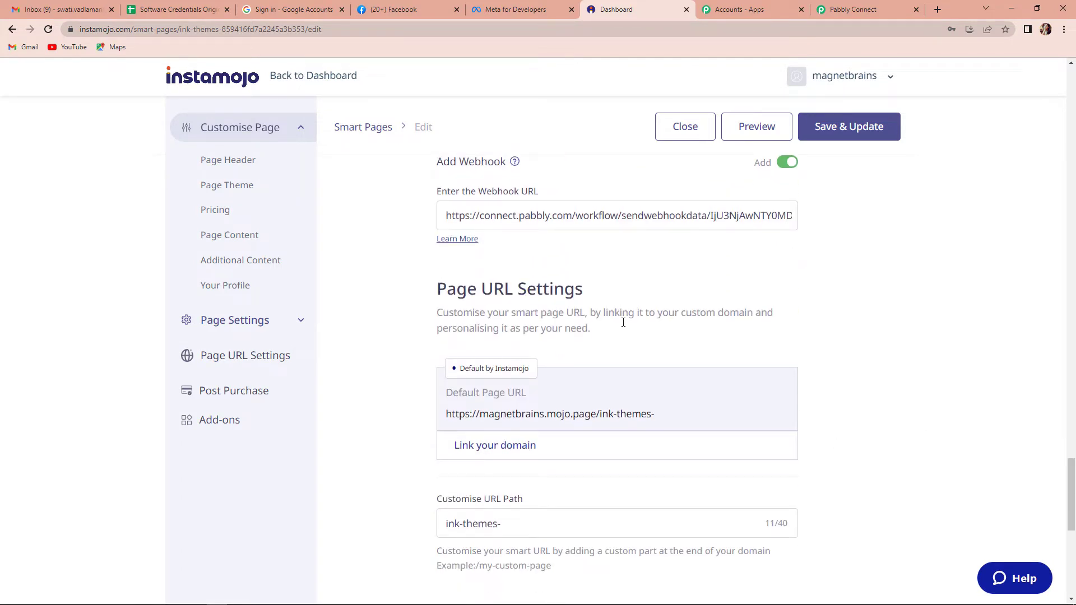
{"action": "scroll", "coordinate": [609, 302], "scroll_direction": "down", "scroll_amount": 4}
{"action": "scroll", "coordinate": [611, 297], "scroll_direction": "up", "scroll_amount": 3}
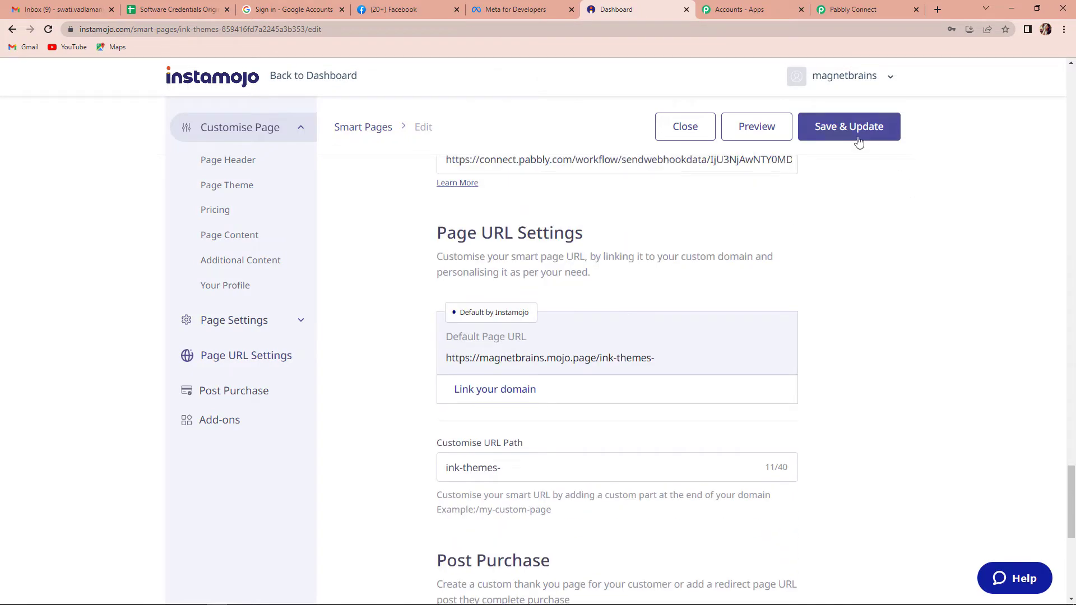
{"action": "left_click", "coordinate": [828, 135]}
{"action": "left_click", "coordinate": [470, 281]}
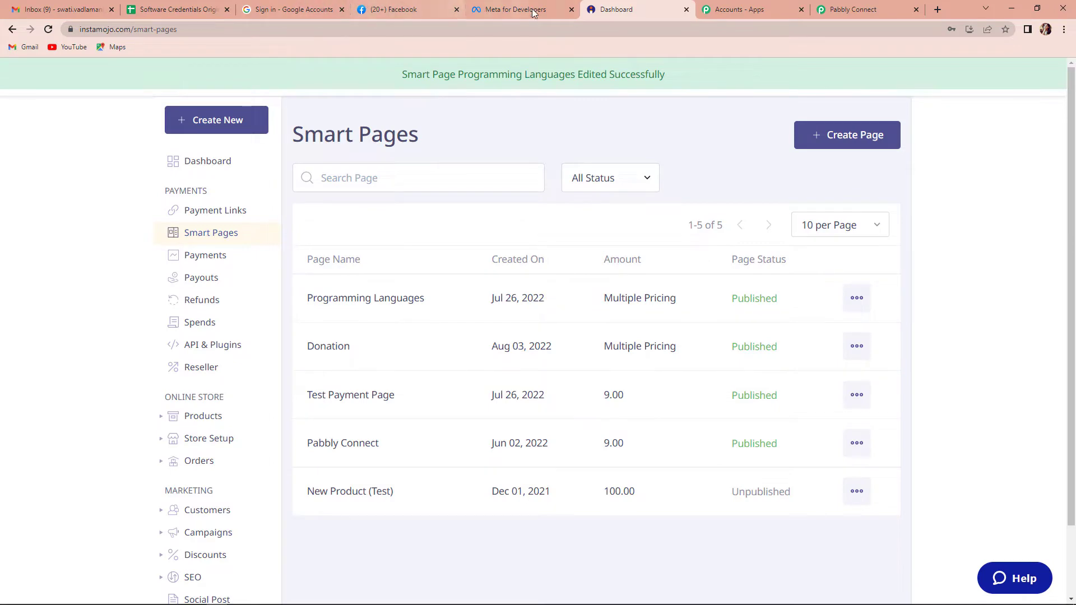
{"action": "left_click", "coordinate": [837, 11]}
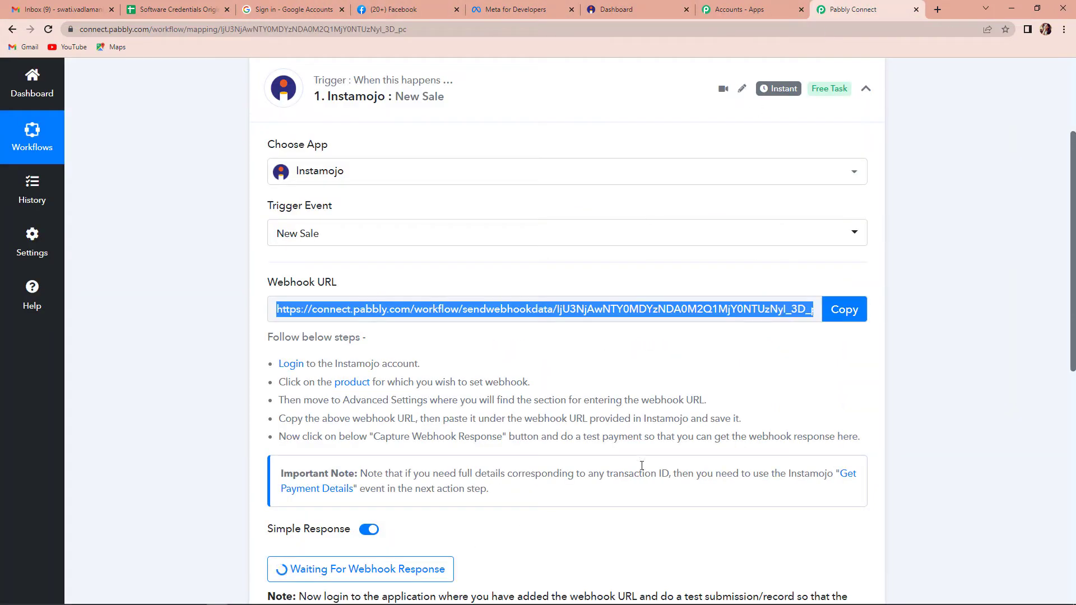
{"action": "scroll", "coordinate": [712, 466], "scroll_direction": "down", "scroll_amount": 3}
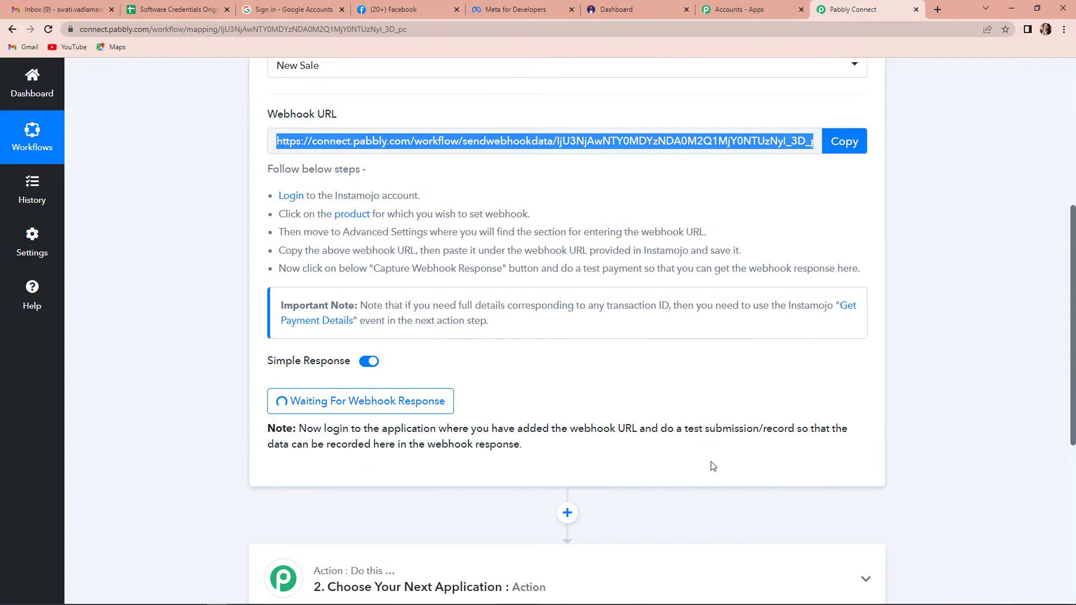
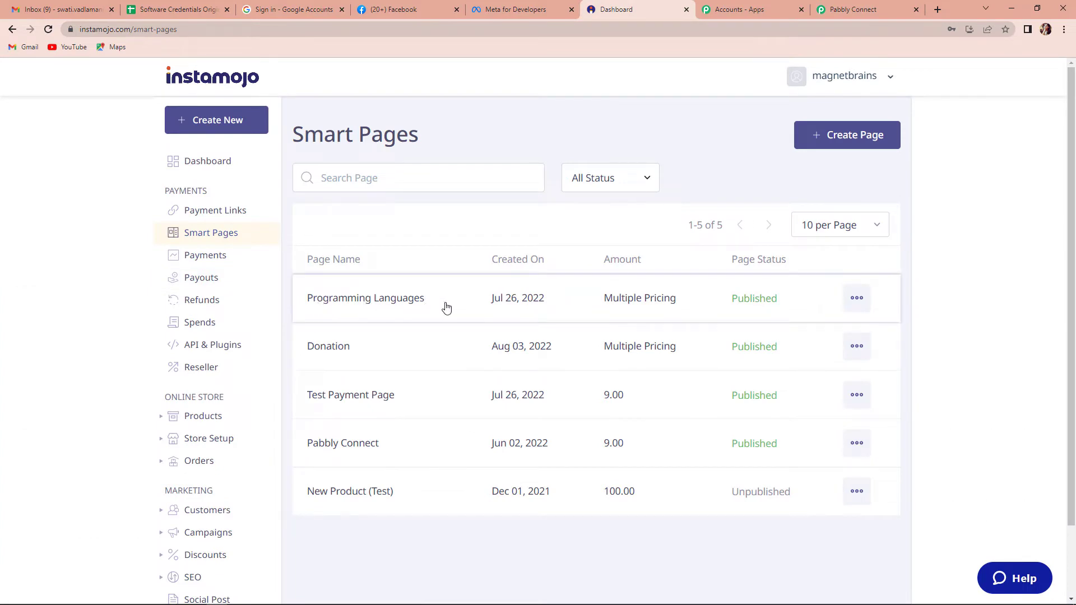
Step: Open the live Programming Languages page and start checkout for JavaScript Tutorial at ₹10
{"action": "left_click", "coordinate": [857, 300]}
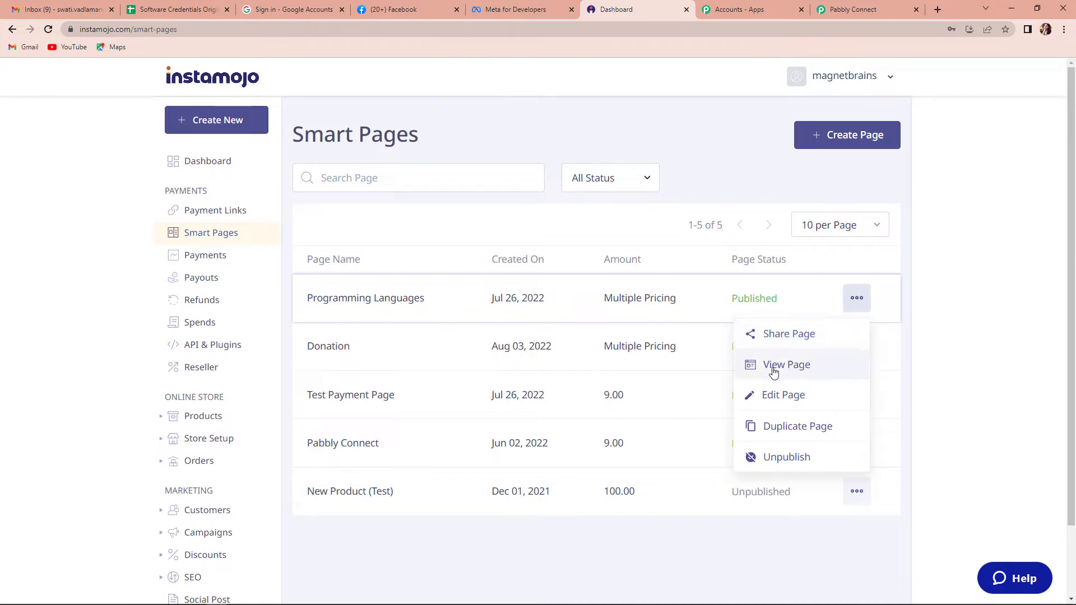
{"action": "left_click", "coordinate": [795, 367]}
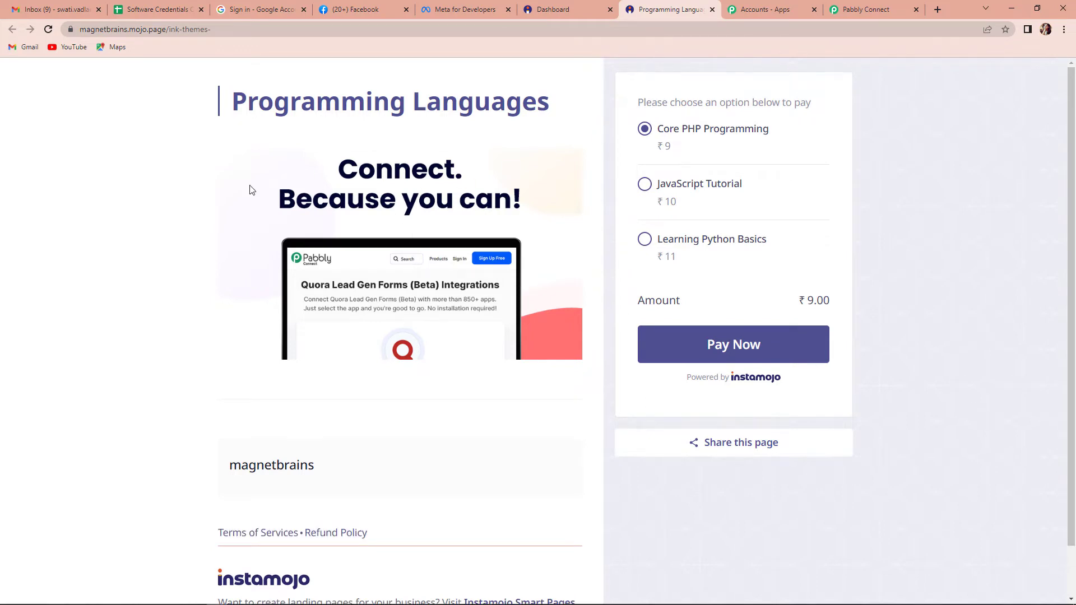
{"action": "scroll", "coordinate": [373, 409], "scroll_direction": "down", "scroll_amount": 1}
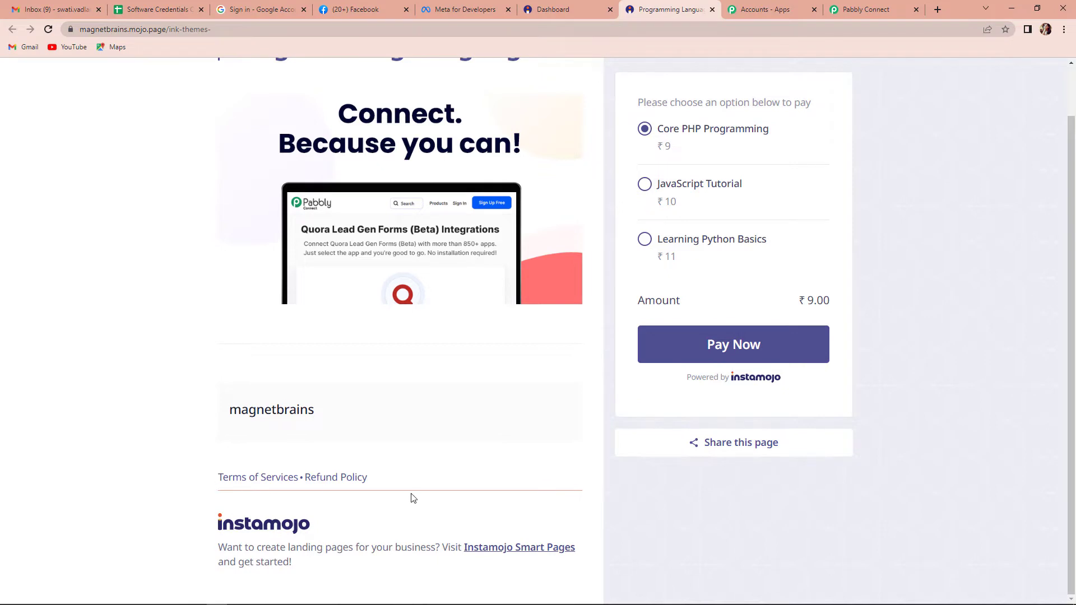
{"action": "scroll", "coordinate": [807, 454], "scroll_direction": "up", "scroll_amount": 1}
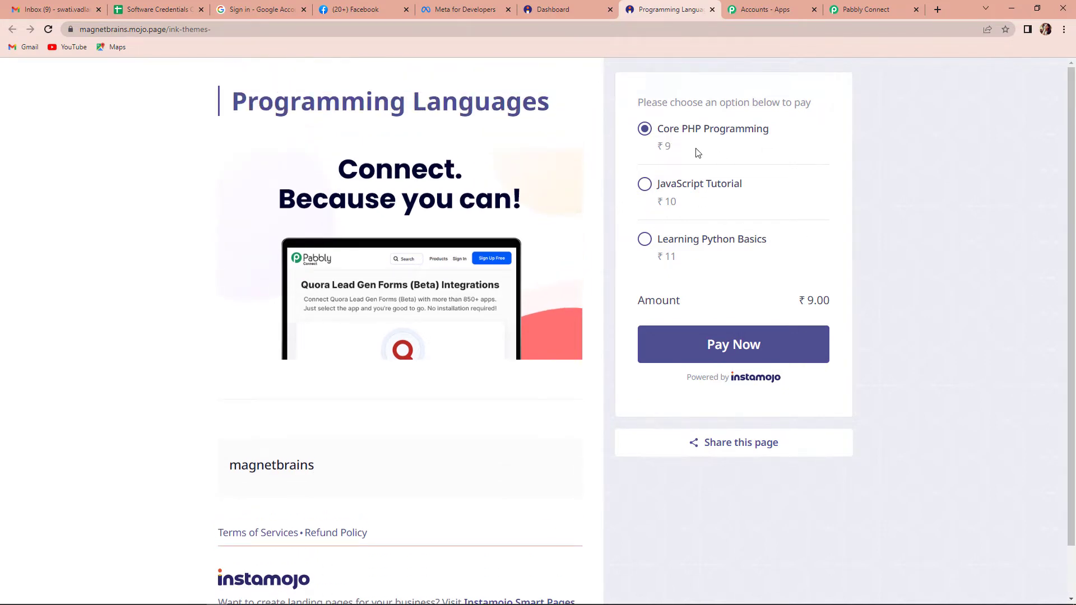
{"action": "left_click", "coordinate": [652, 186]}
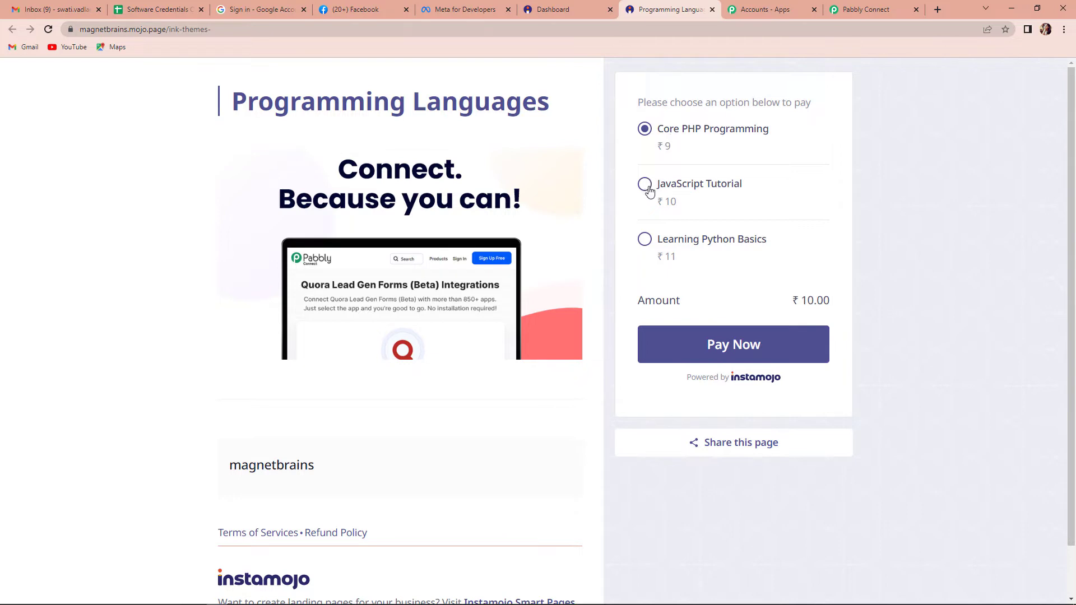
{"action": "left_click", "coordinate": [705, 345]}
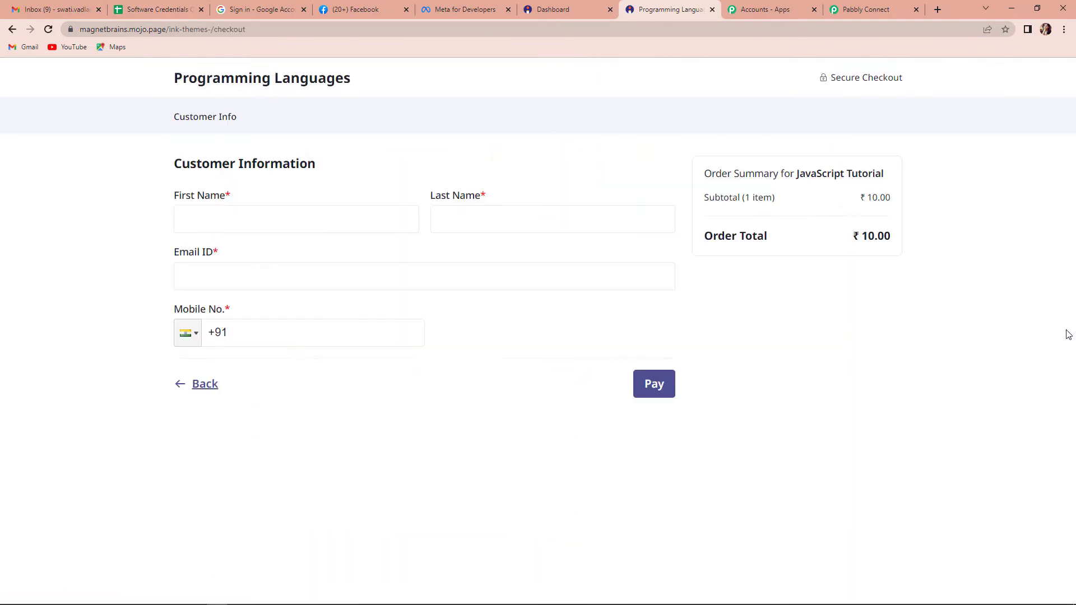
Step: Autofill the buyer's name and e-mail, enter the mobile number, and pay ₹10 for JavaScript Tutorial
{"action": "left_click", "coordinate": [270, 221]}
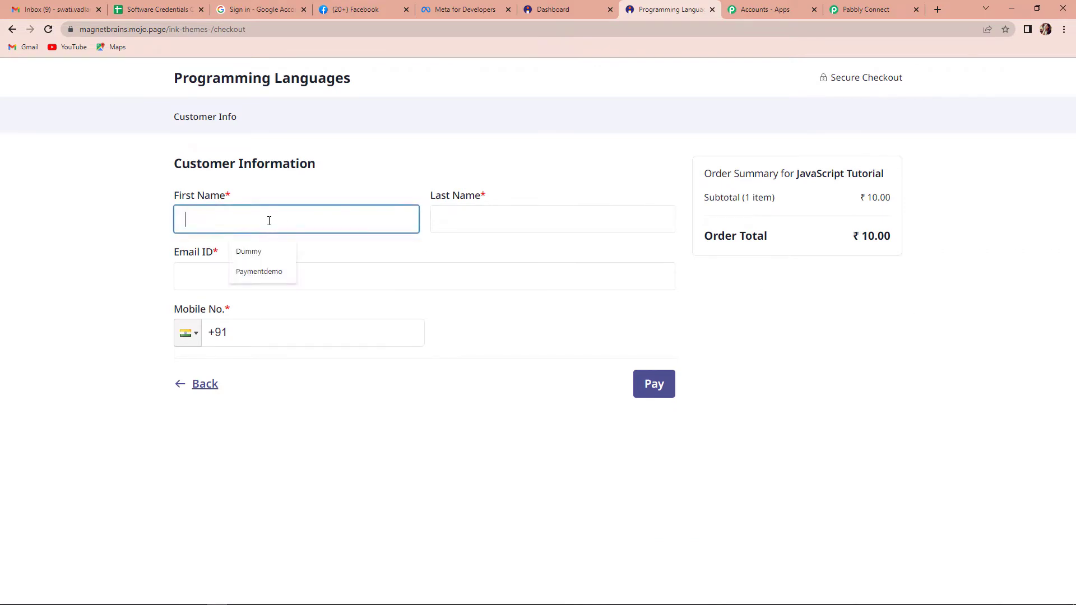
{"action": "left_click", "coordinate": [246, 271]}
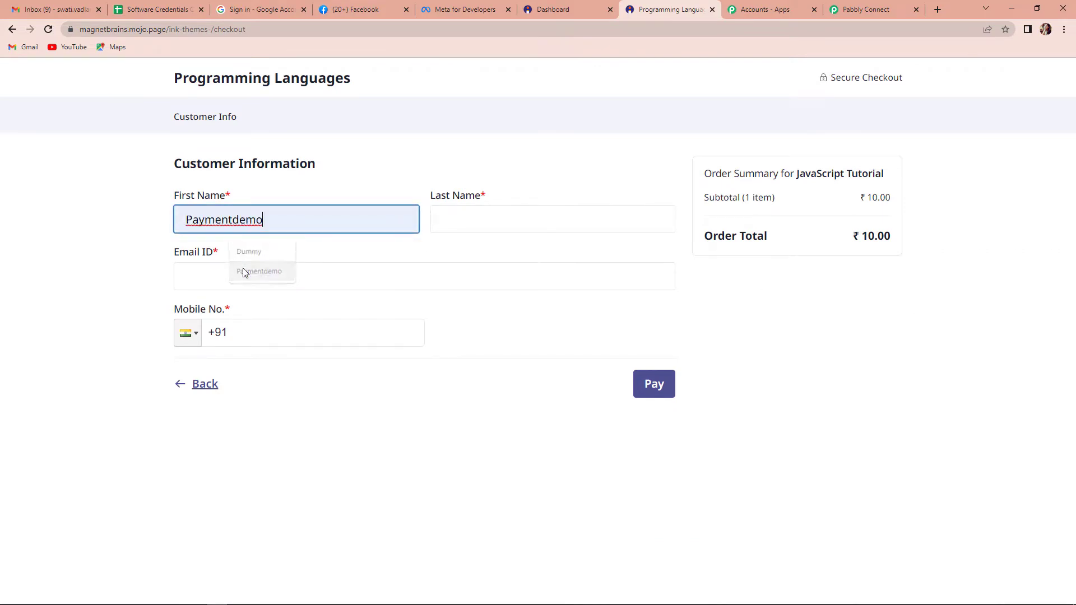
{"action": "left_click", "coordinate": [462, 219]}
{"action": "left_click", "coordinate": [502, 254]}
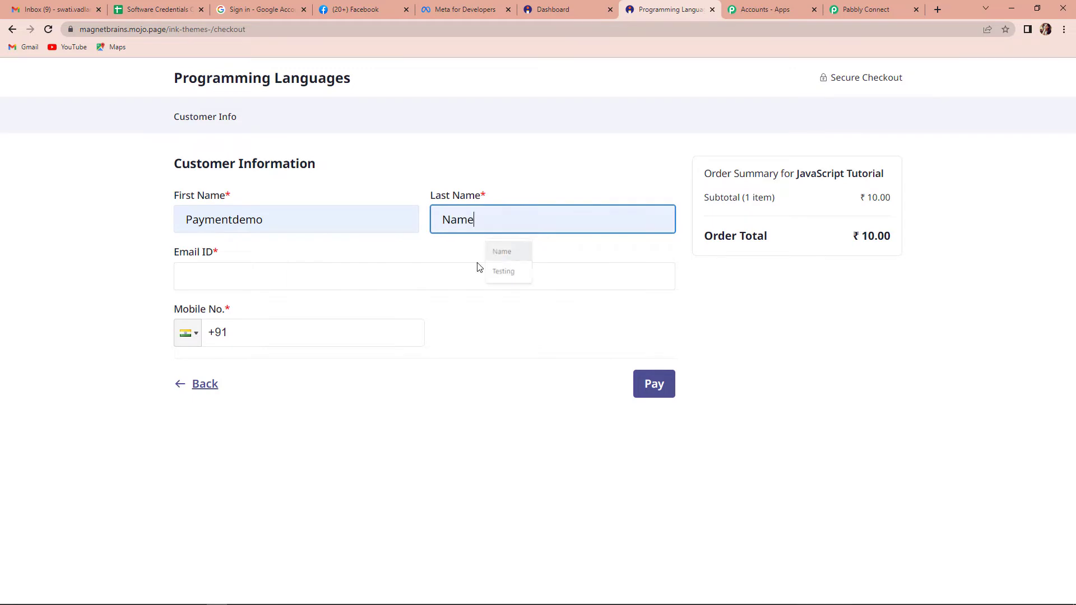
{"action": "left_click", "coordinate": [222, 269]}
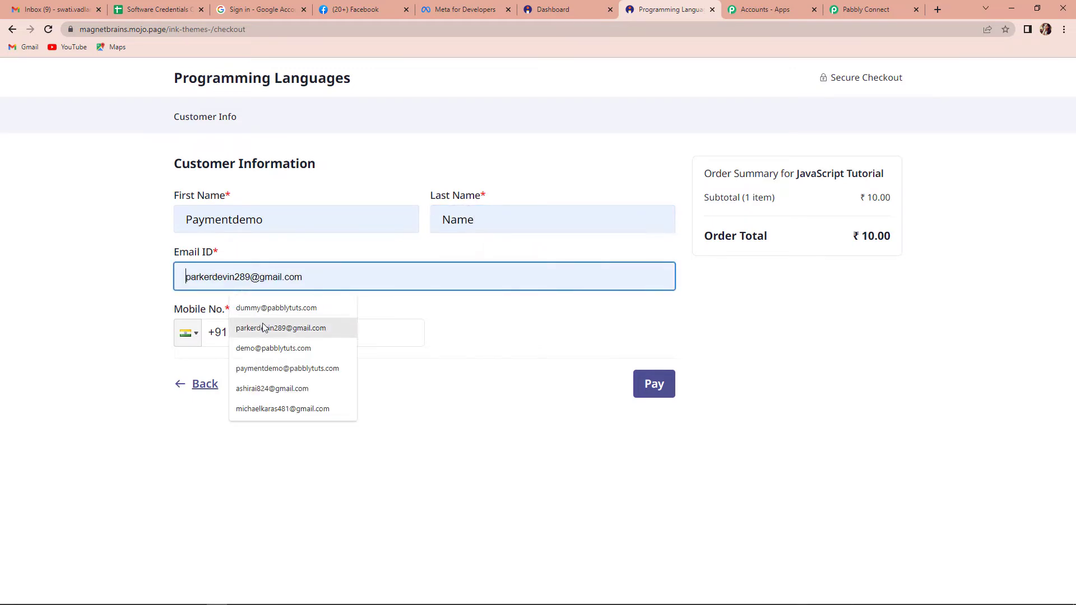
{"action": "left_click", "coordinate": [260, 369]}
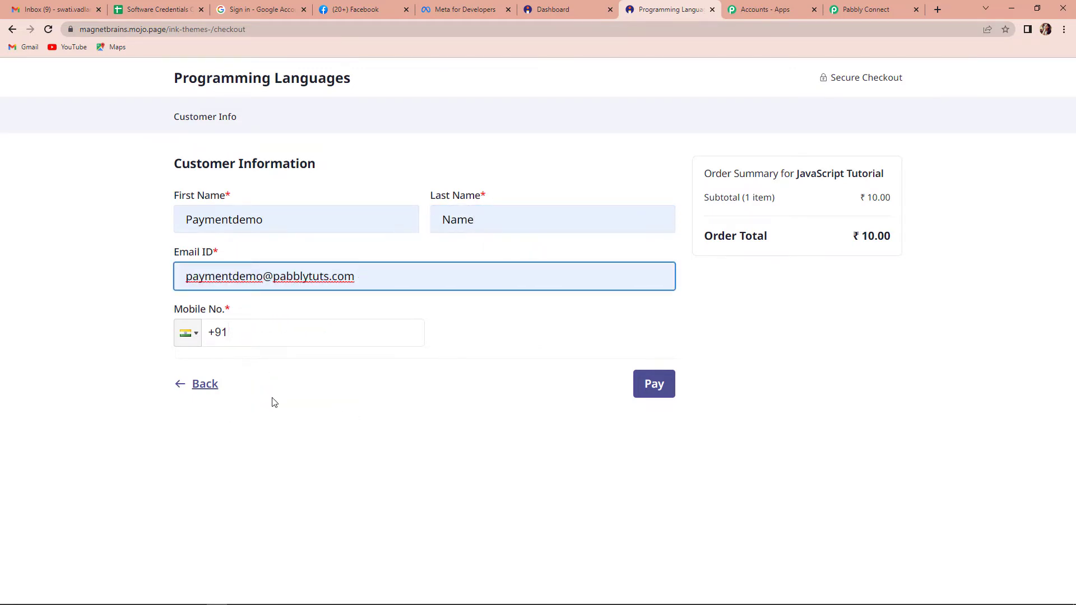
{"action": "key", "text": "Tab"}
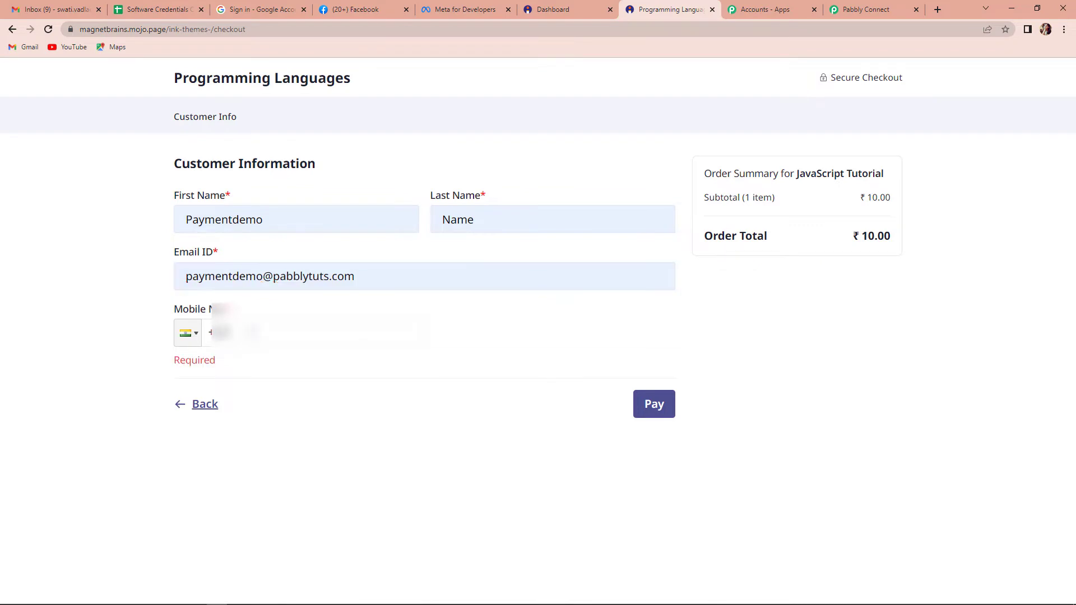
{"action": "type", "text": "9876543210"}
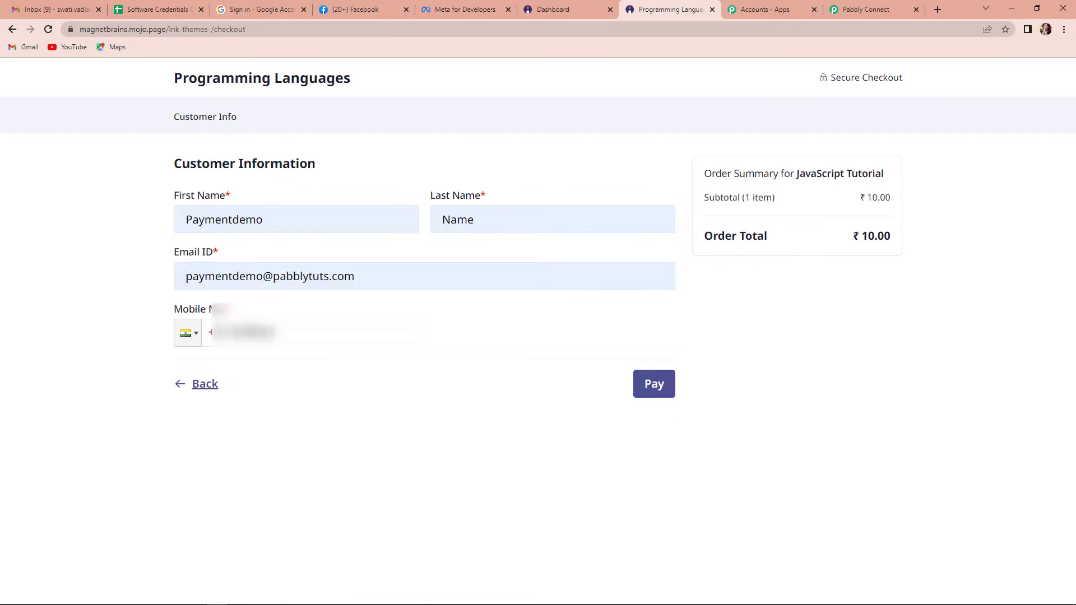
{"action": "type", "text": "0"}
{"action": "left_click", "coordinate": [661, 384]}
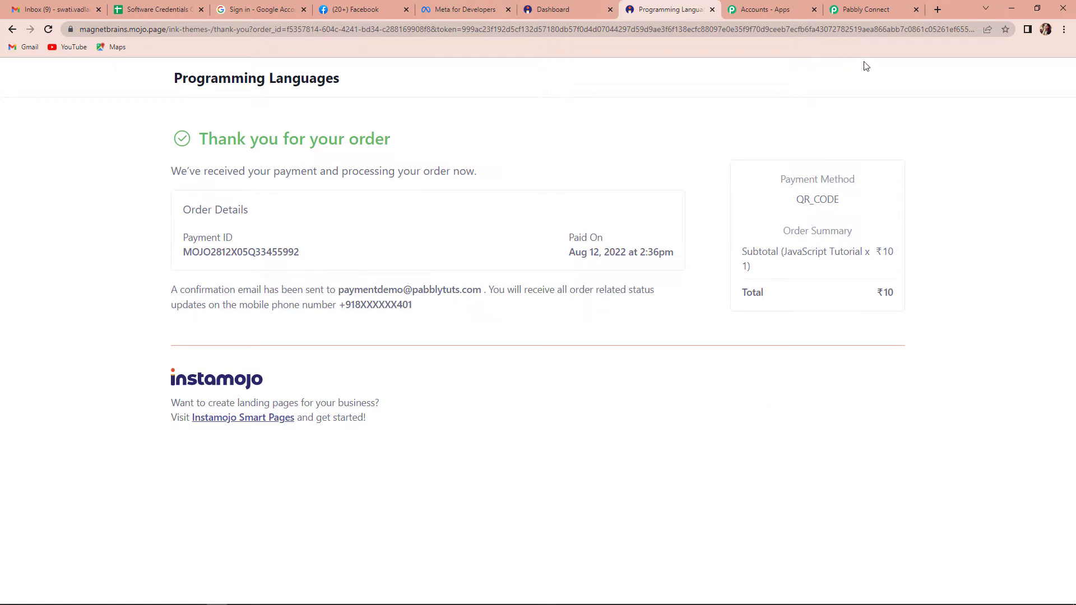
Step: Back in Pabbly Connect, scroll through the Instamojo trigger's Response Received fields to the next Action step
{"action": "left_click", "coordinate": [868, 12]}
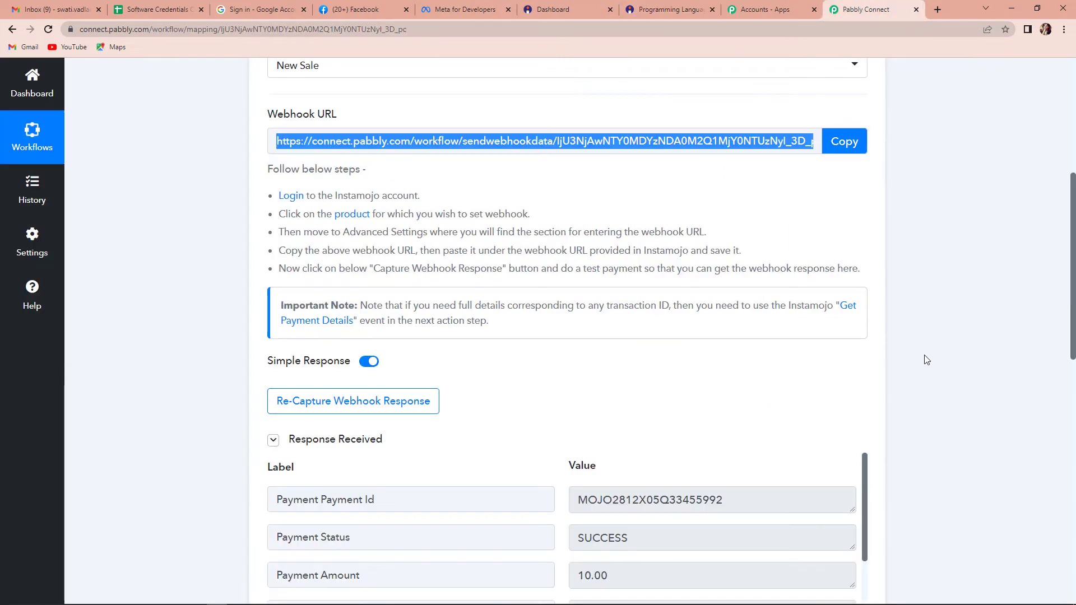
{"action": "scroll", "coordinate": [939, 352], "scroll_direction": "down", "scroll_amount": 6}
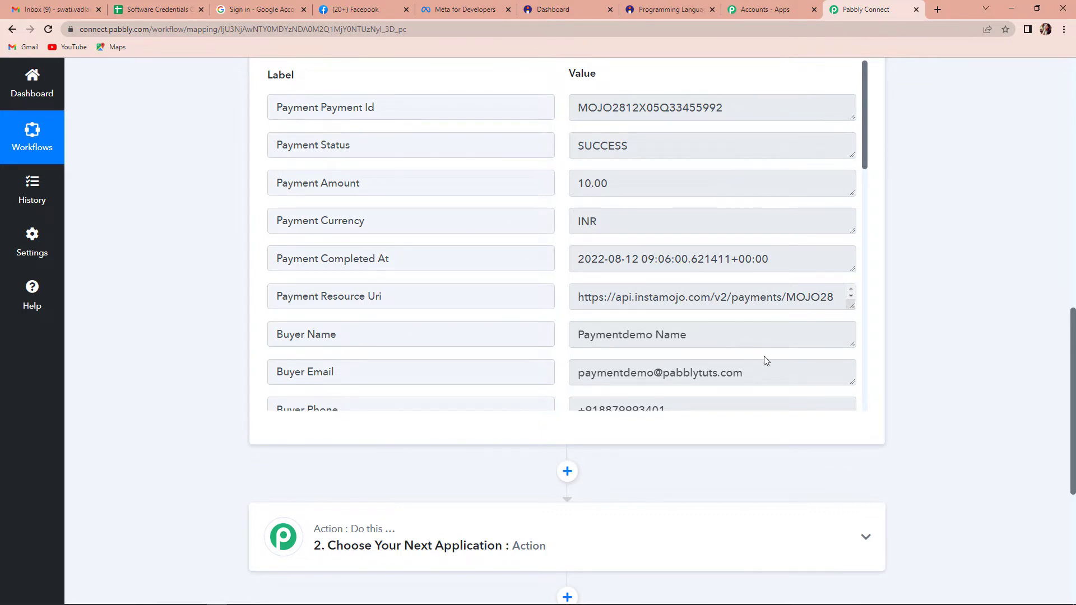
{"action": "scroll", "coordinate": [764, 352], "scroll_direction": "down", "scroll_amount": 10}
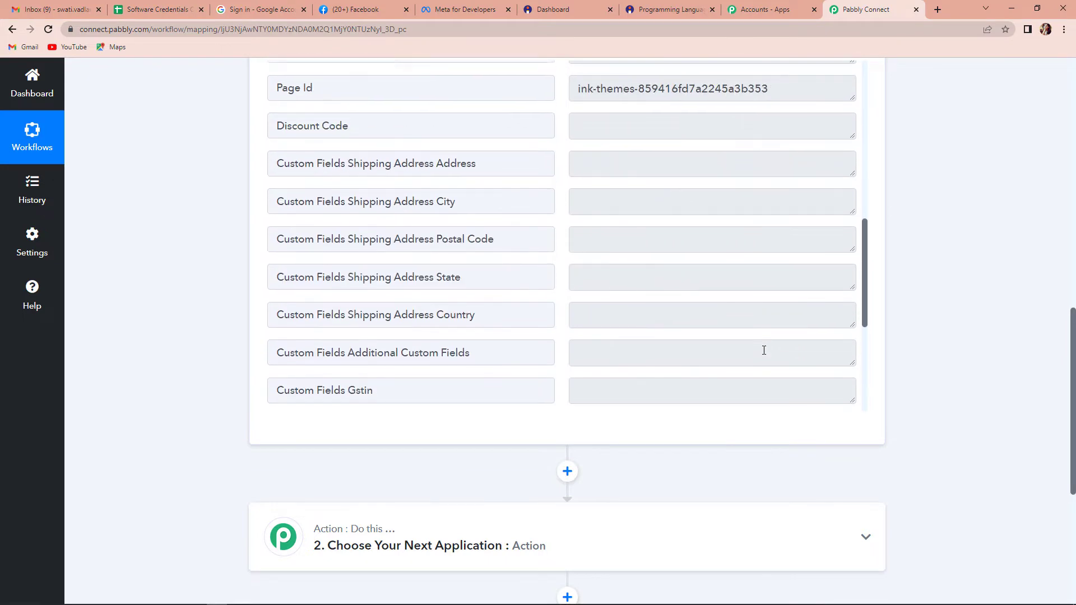
{"action": "scroll", "coordinate": [764, 350], "scroll_direction": "down", "scroll_amount": 5}
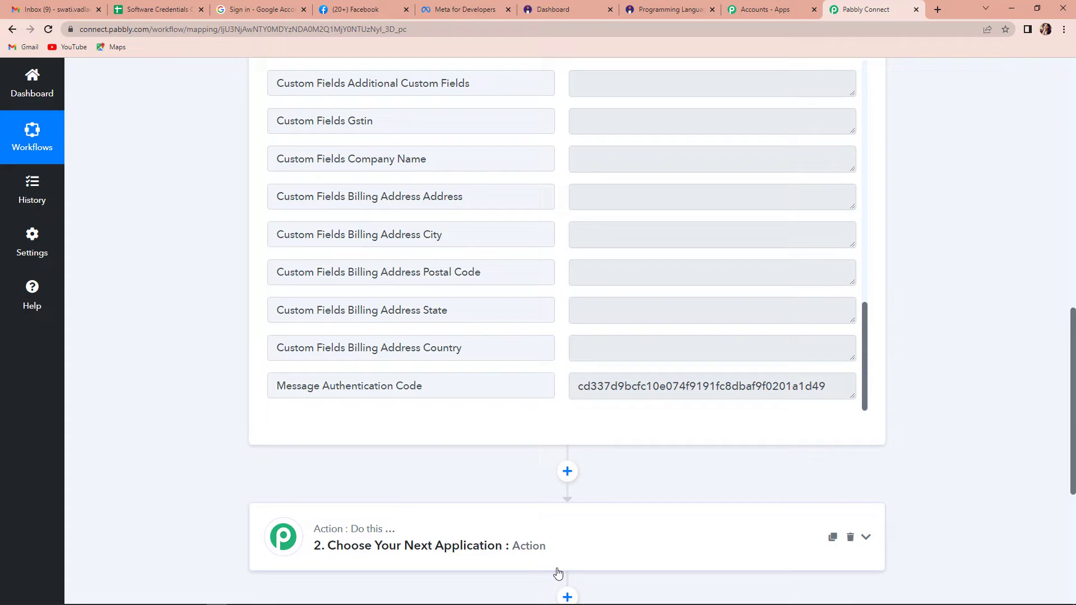
{"action": "scroll", "coordinate": [908, 409], "scroll_direction": "down", "scroll_amount": 2}
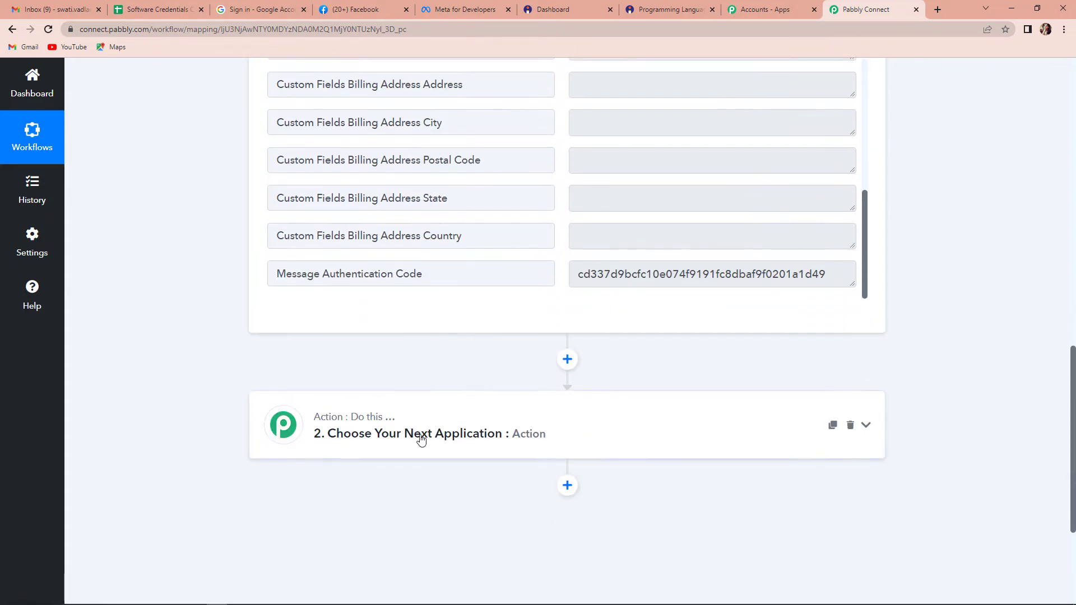
Step: Set the second step's app to WhatsApp Cloud API by searching 'wha'
{"action": "left_click", "coordinate": [360, 422]}
{"action": "scroll", "coordinate": [406, 466], "scroll_direction": "down", "scroll_amount": 1}
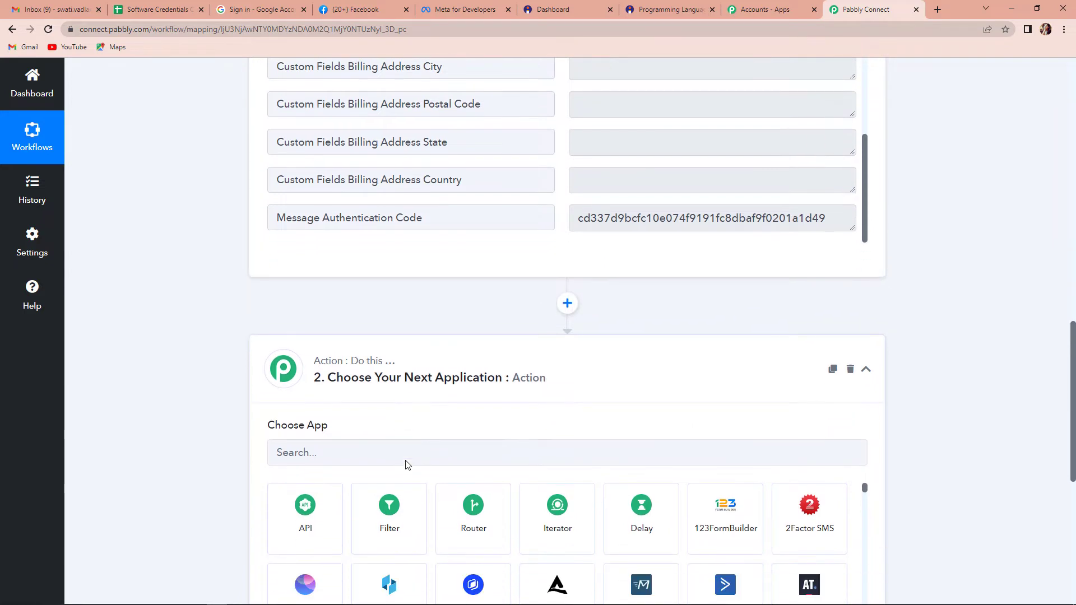
{"action": "scroll", "coordinate": [407, 466], "scroll_direction": "down", "scroll_amount": 1}
{"action": "left_click", "coordinate": [353, 393]}
{"action": "type", "text": "w"}
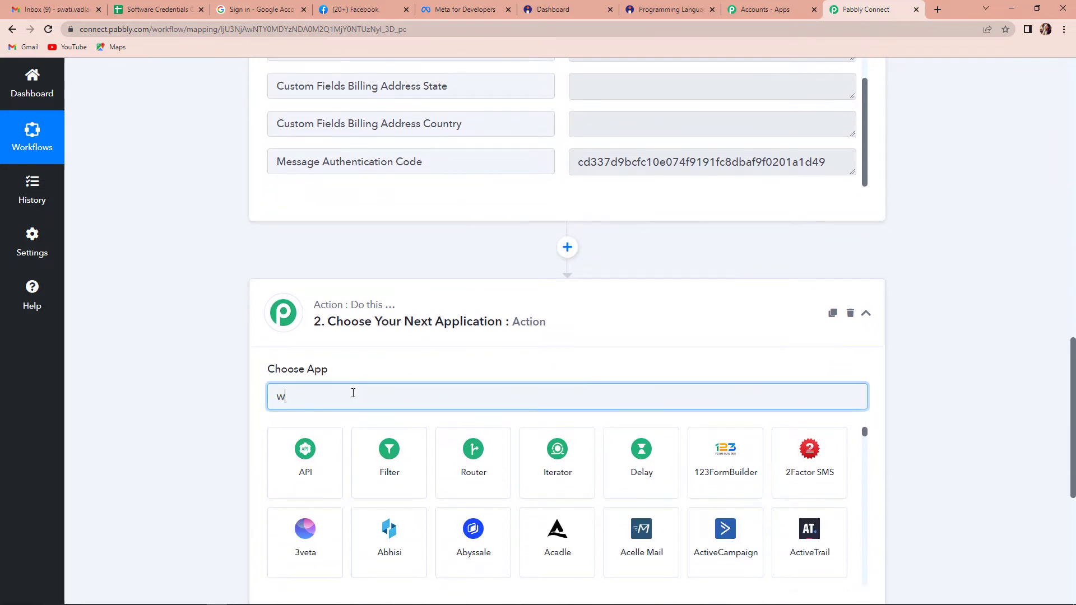
{"action": "type", "text": "ha"}
{"action": "left_click", "coordinate": [741, 465]}
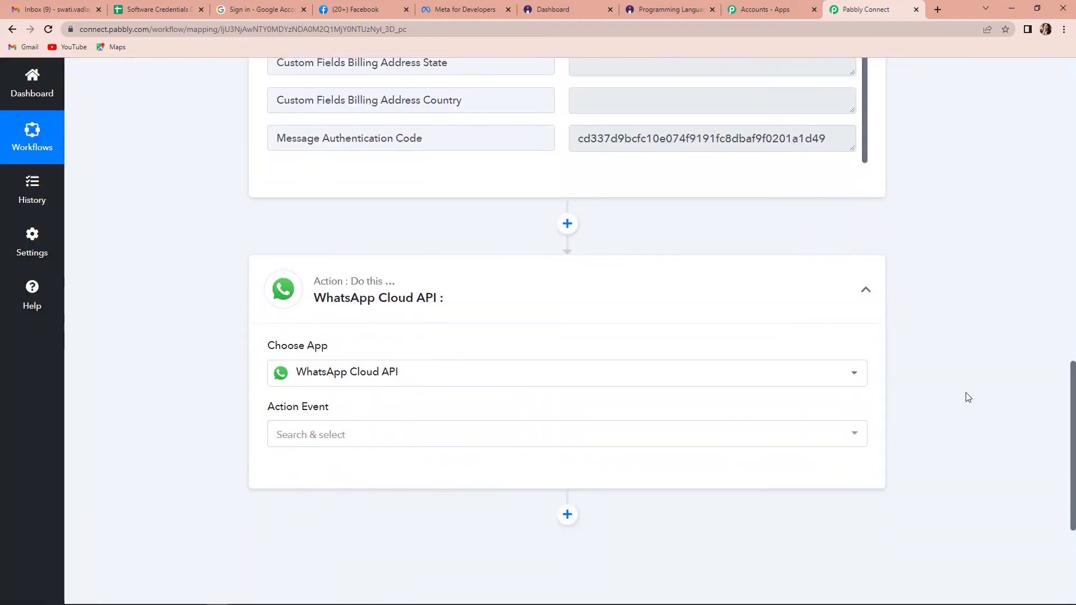
Step: Choose Send Template Message as the action event and bring up its connection options
{"action": "scroll", "coordinate": [284, 343], "scroll_direction": "down", "scroll_amount": 2}
{"action": "left_click", "coordinate": [282, 346]}
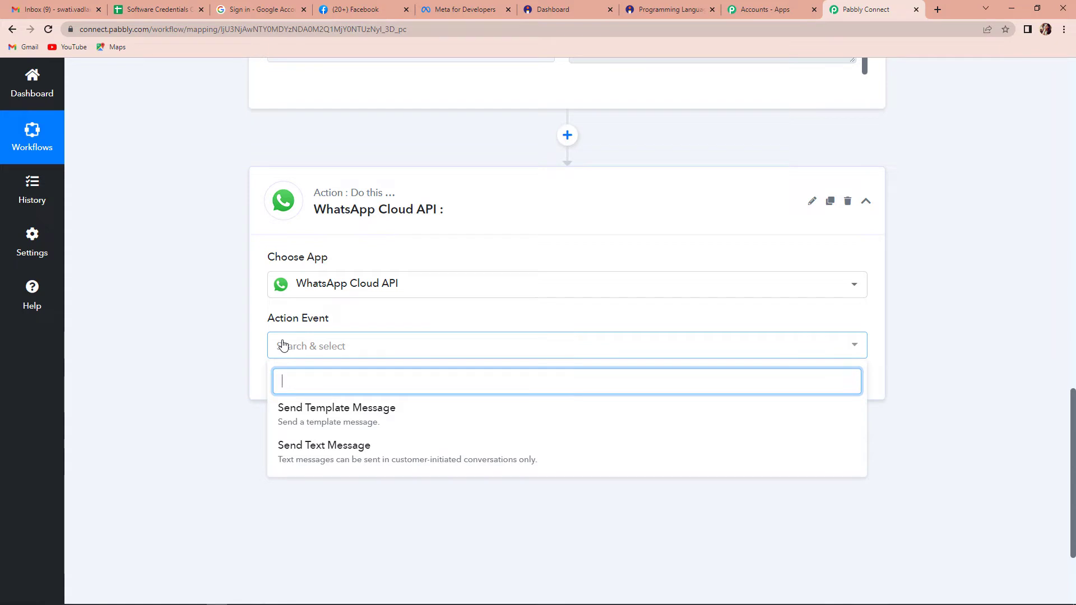
{"action": "left_click", "coordinate": [318, 415]}
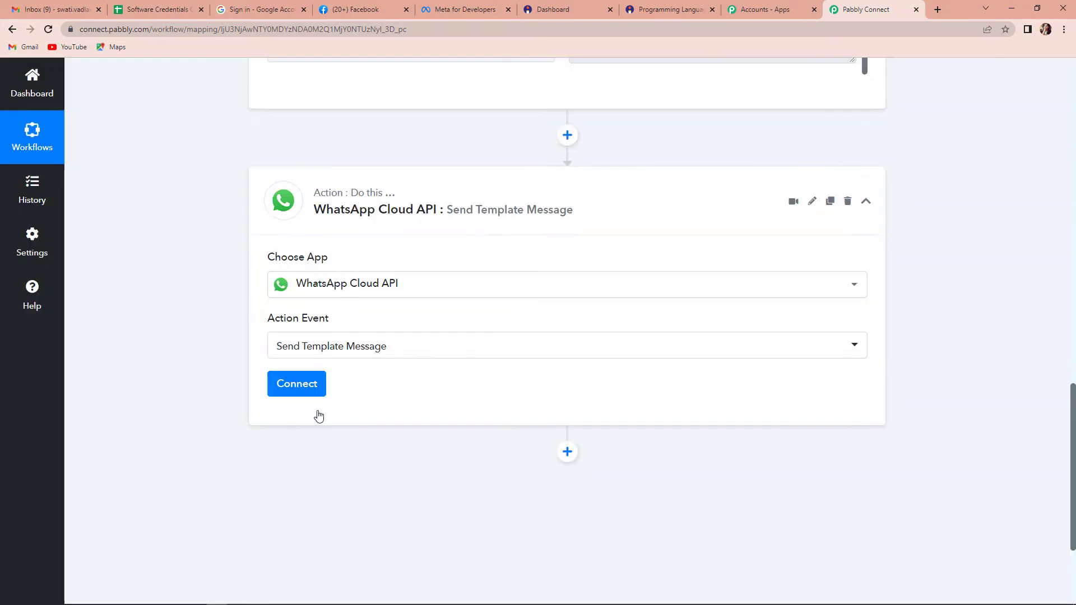
{"action": "left_click", "coordinate": [308, 392]}
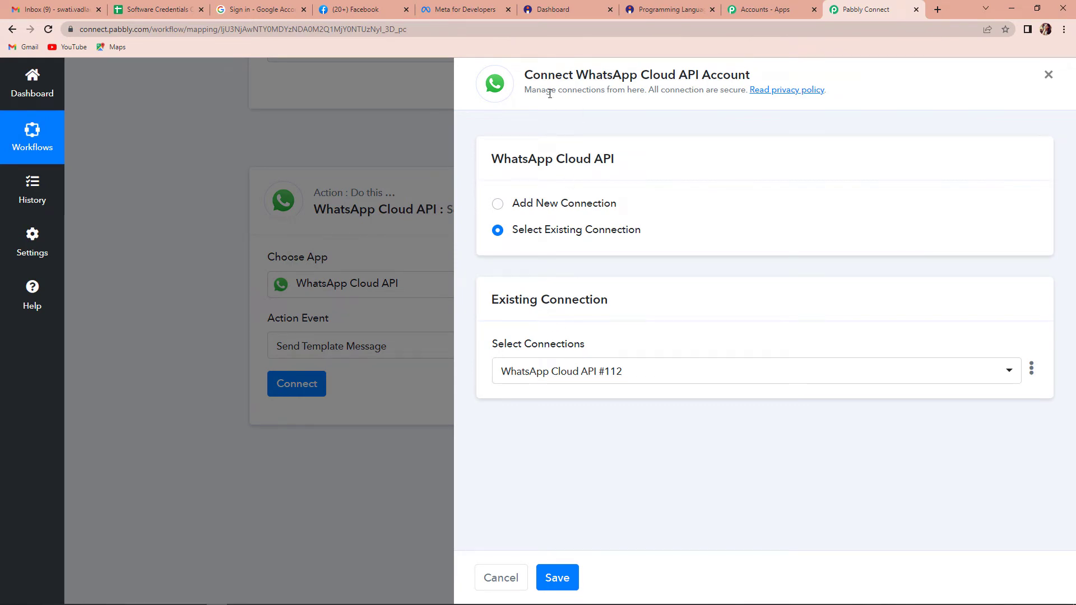
Step: Choose Add New Connection for WhatsApp Cloud API, then switch to the Meta for Developers site
{"action": "left_click", "coordinate": [497, 205]}
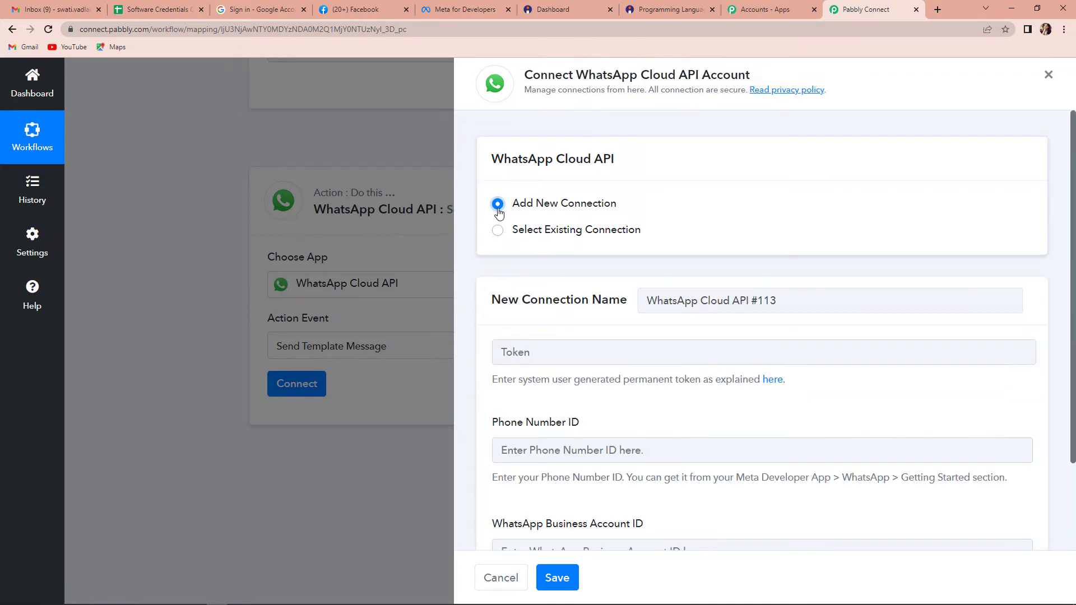
{"action": "scroll", "coordinate": [795, 279], "scroll_direction": "down", "scroll_amount": 2}
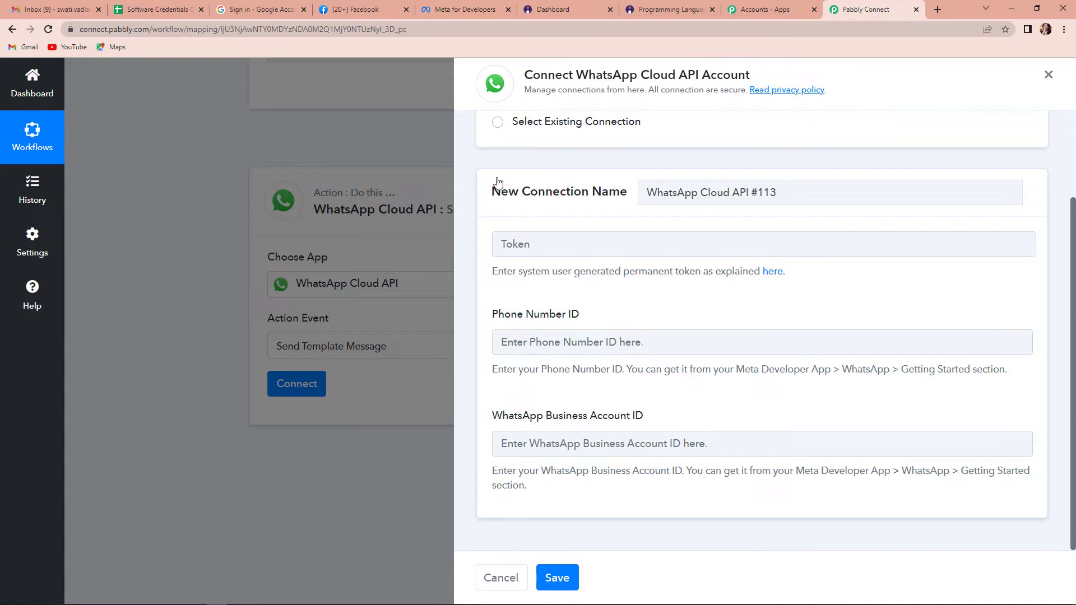
{"action": "left_click", "coordinate": [471, 9]}
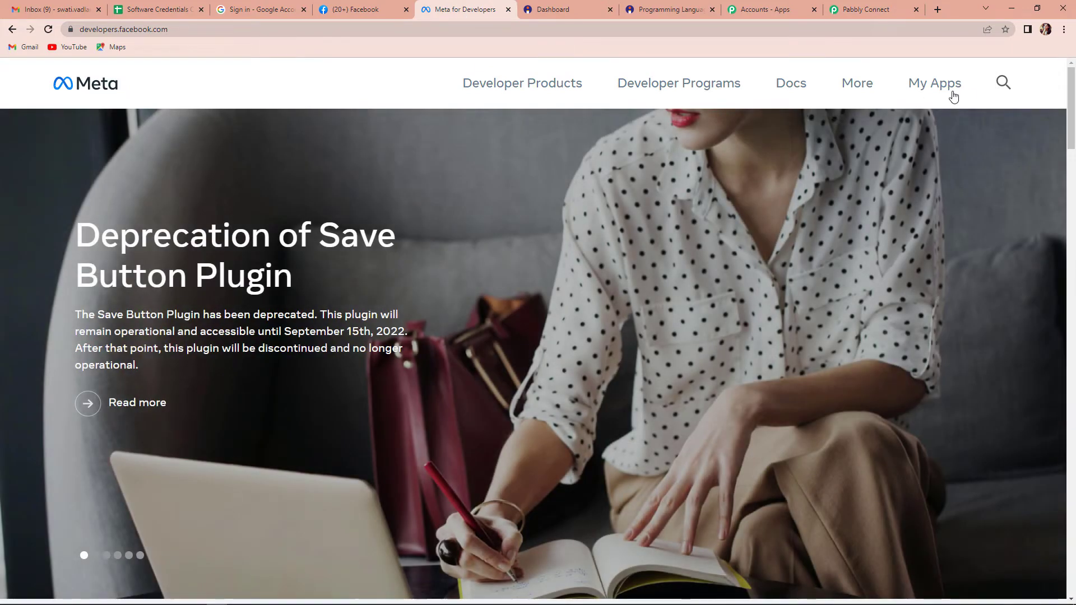
Step: Open the MyConnectMsg App's WhatsApp Getting Started page from My Apps
{"action": "left_click", "coordinate": [943, 88]}
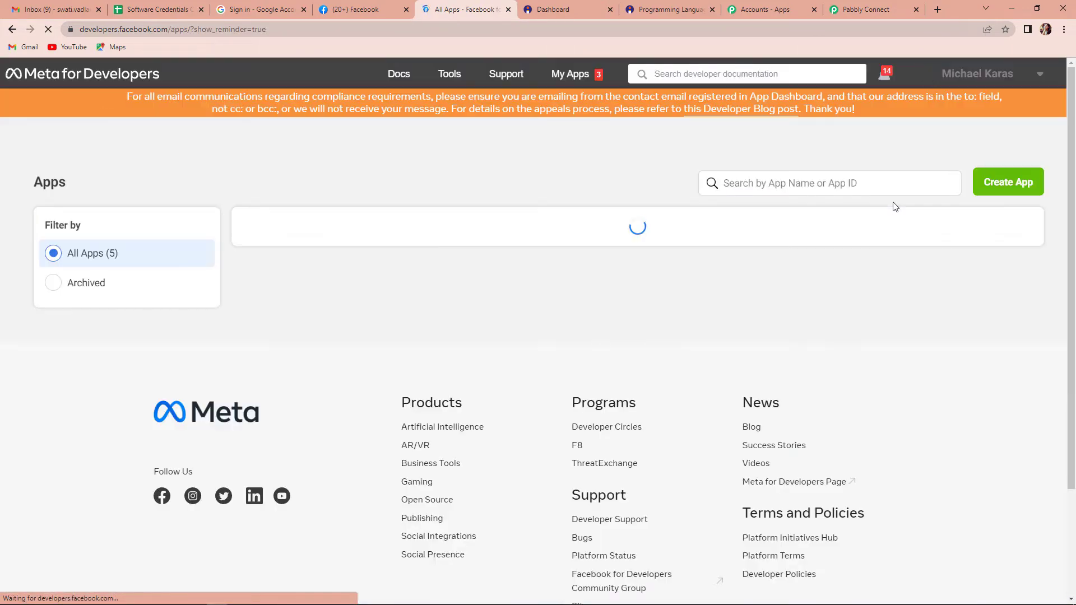
{"action": "scroll", "coordinate": [648, 216], "scroll_direction": "down", "scroll_amount": 2}
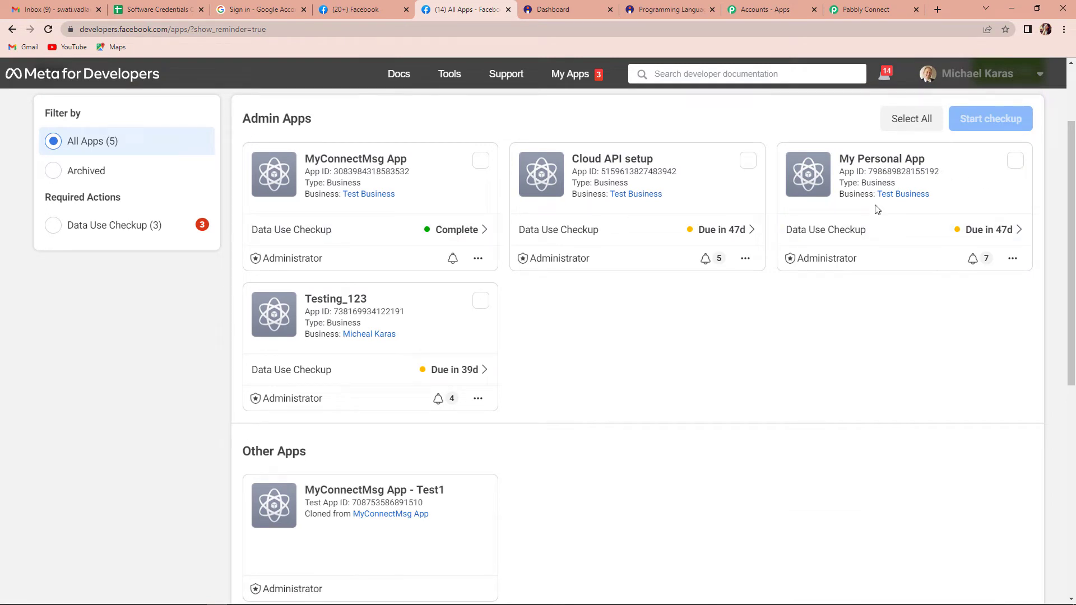
{"action": "scroll", "coordinate": [878, 209], "scroll_direction": "up", "scroll_amount": 2}
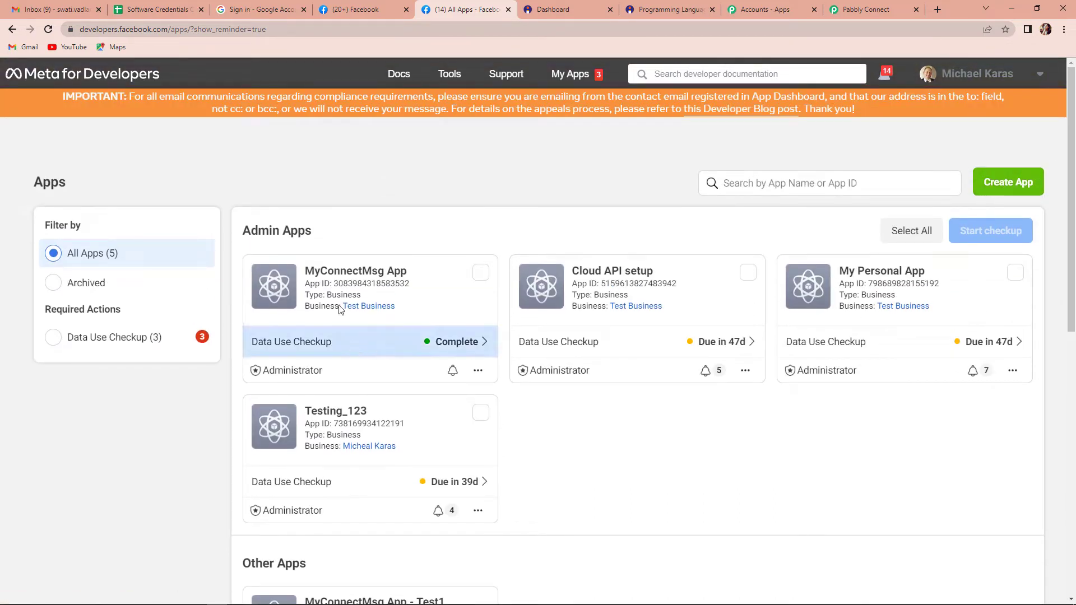
{"action": "left_click", "coordinate": [339, 275]}
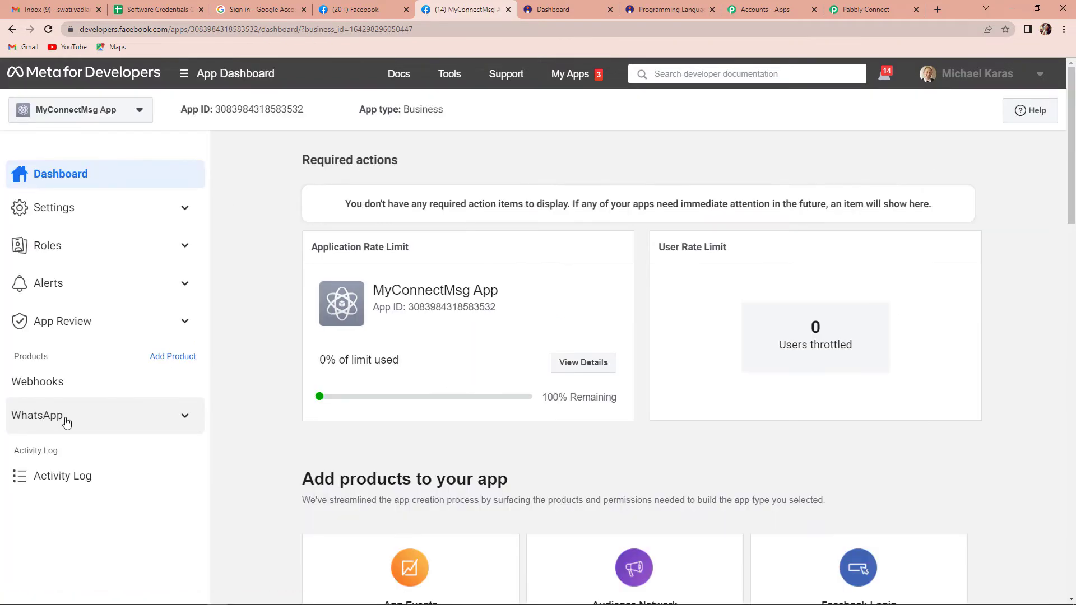
{"action": "left_click", "coordinate": [189, 419]}
{"action": "left_click", "coordinate": [65, 448]}
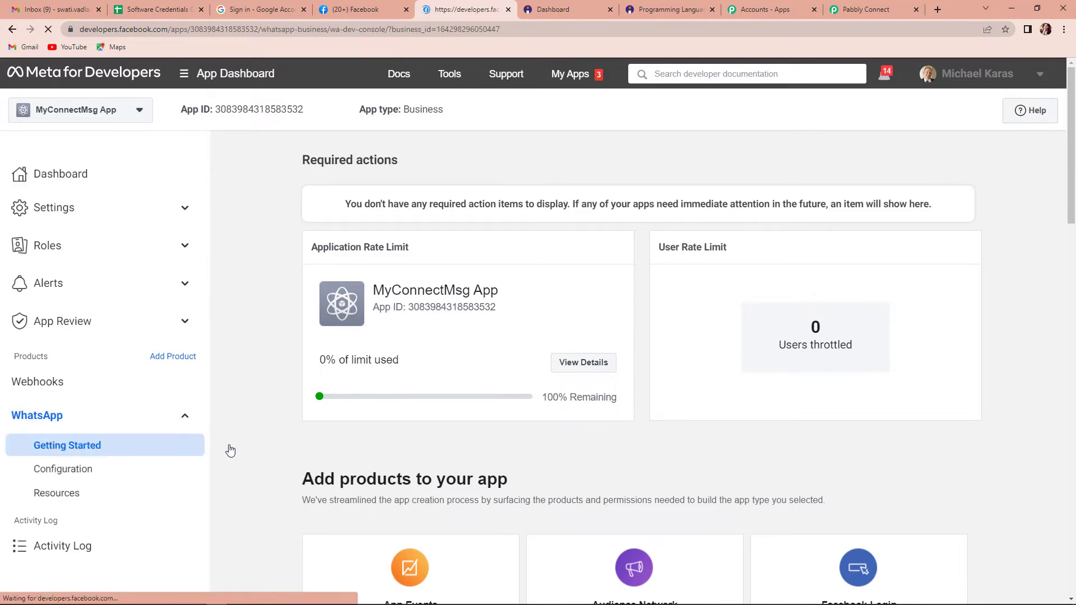
Step: Point out the Business Account ID and the token's 23-hour expiry, then copy the temporary access token
{"action": "scroll", "coordinate": [588, 379], "scroll_direction": "down", "scroll_amount": 1}
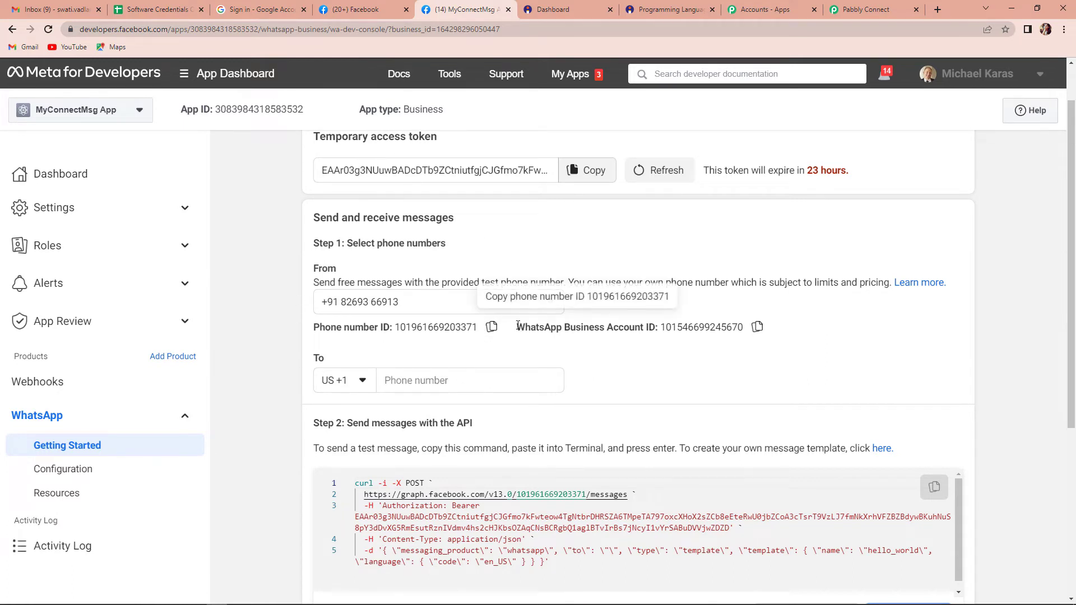
{"action": "left_click_drag", "start_coordinate": [516, 327], "coordinate": [793, 331]}
{"action": "left_click", "coordinate": [784, 352]}
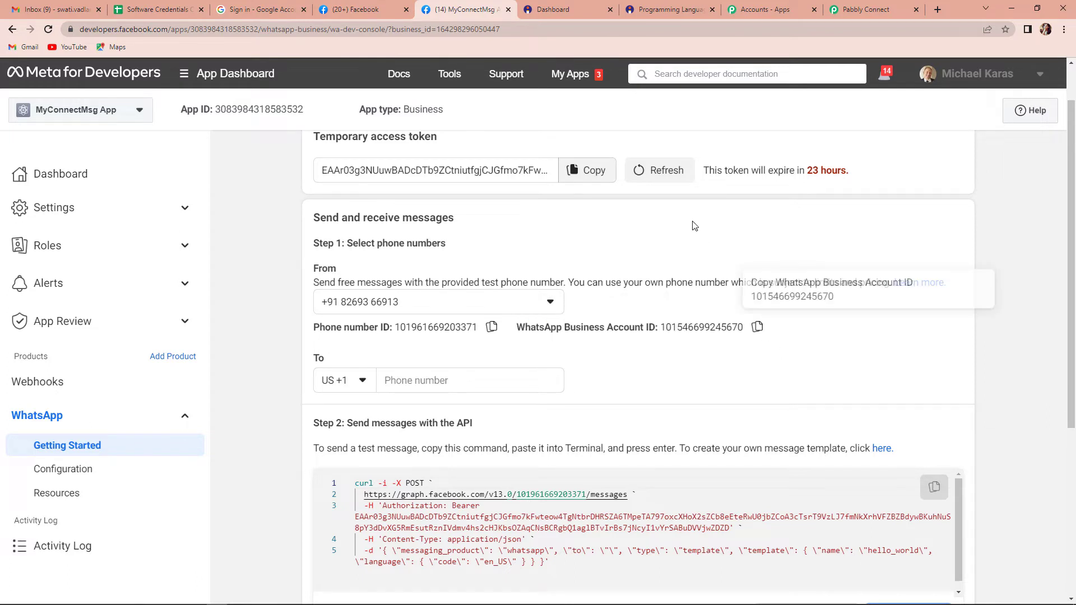
{"action": "scroll", "coordinate": [650, 273], "scroll_direction": "up", "scroll_amount": 1}
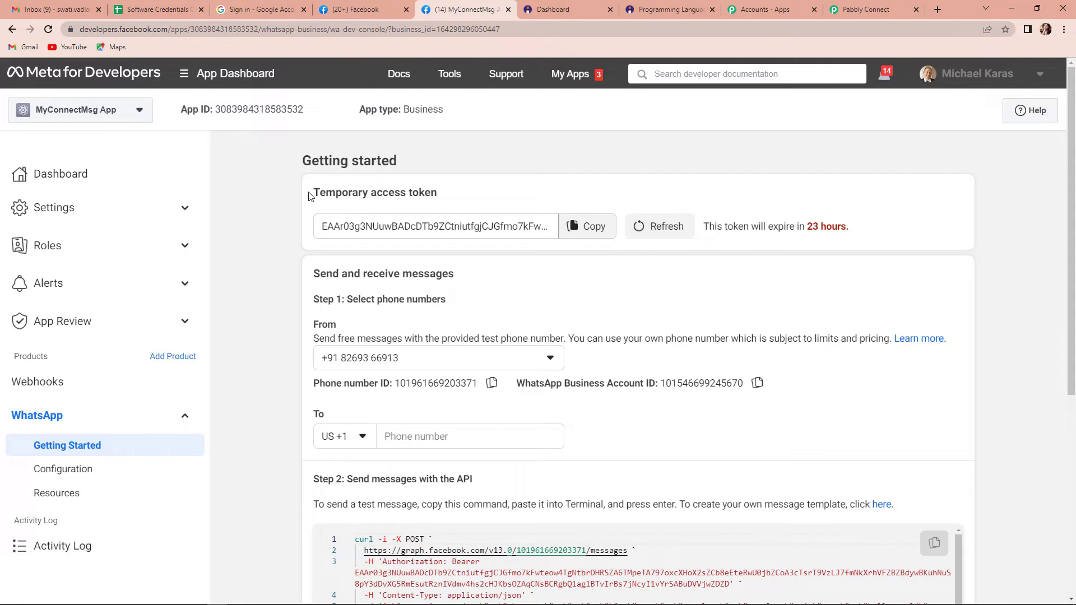
{"action": "left_click_drag", "start_coordinate": [313, 193], "coordinate": [448, 201]}
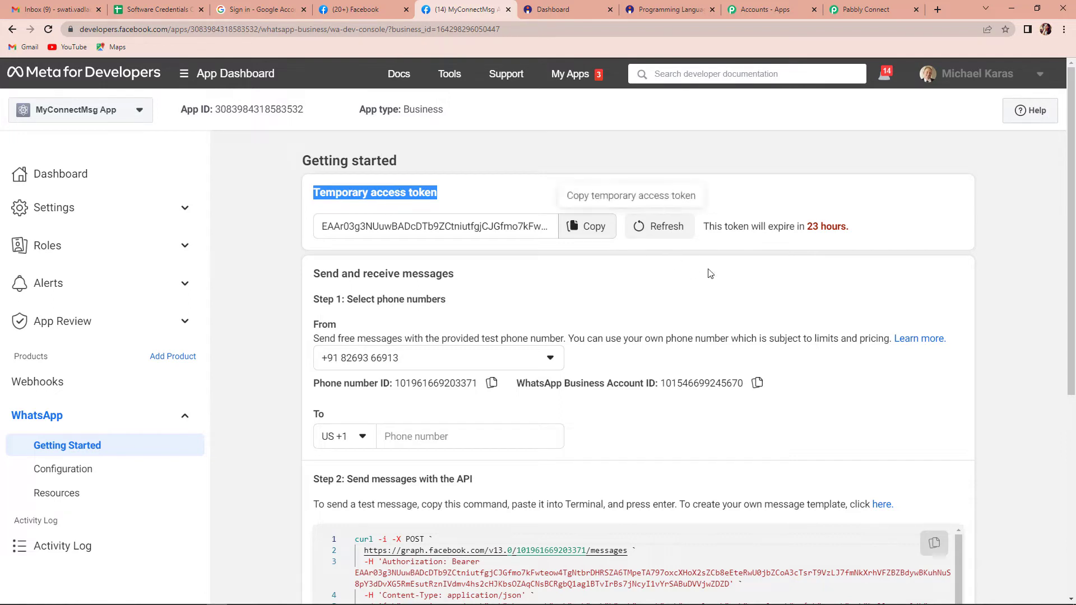
{"action": "left_click_drag", "start_coordinate": [703, 226], "coordinate": [869, 234]}
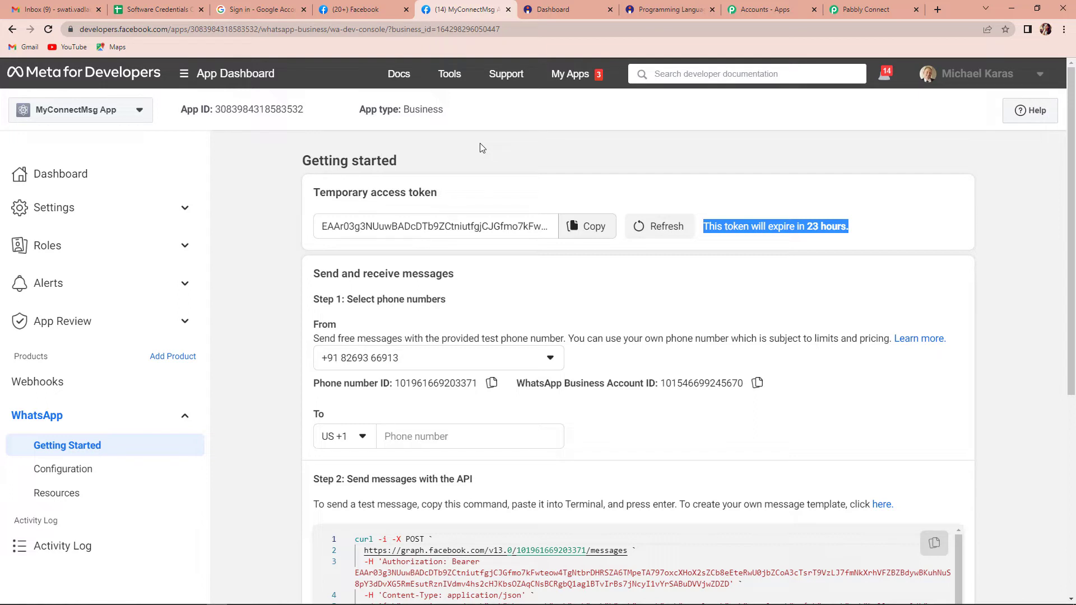
{"action": "left_click", "coordinate": [587, 230]}
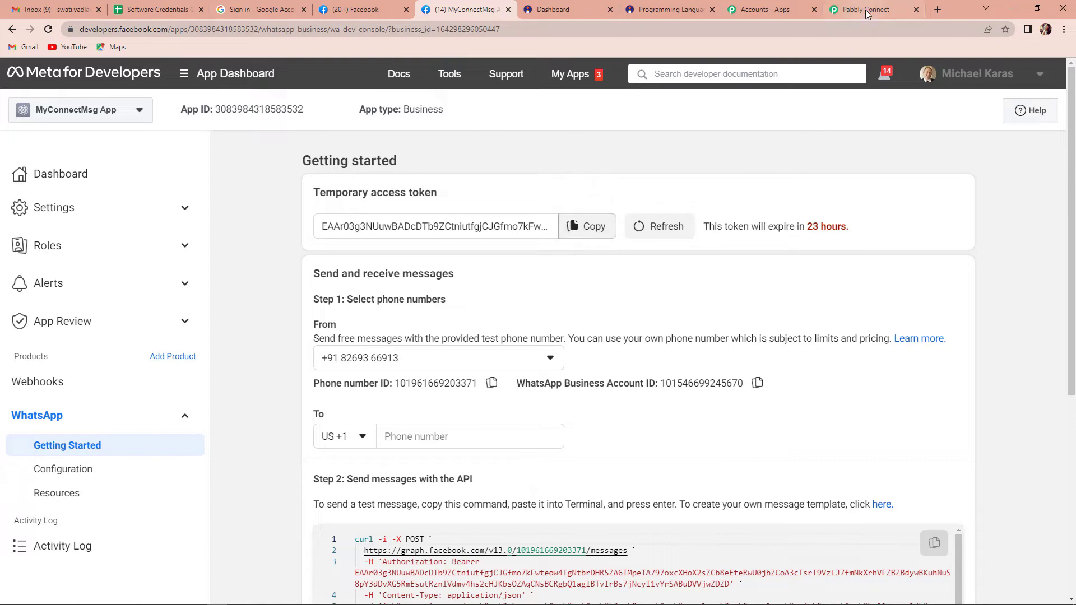
Step: Paste the temporary access token and the Meta app's Phone Number ID into the connection form
{"action": "left_click", "coordinate": [866, 9]}
{"action": "left_click", "coordinate": [557, 240]}
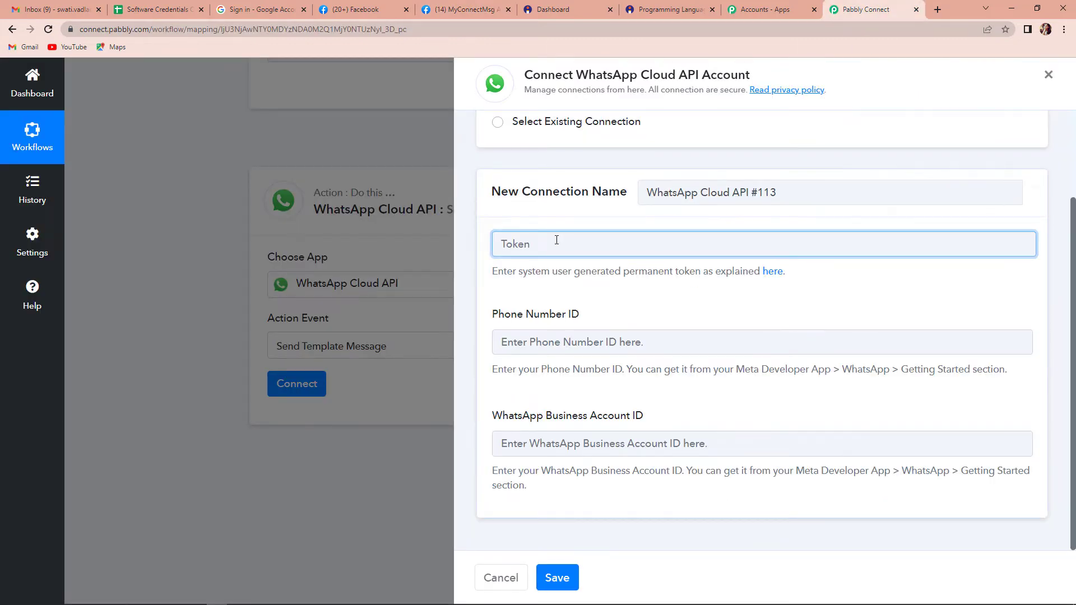
{"action": "key", "text": "ctrl+v"}
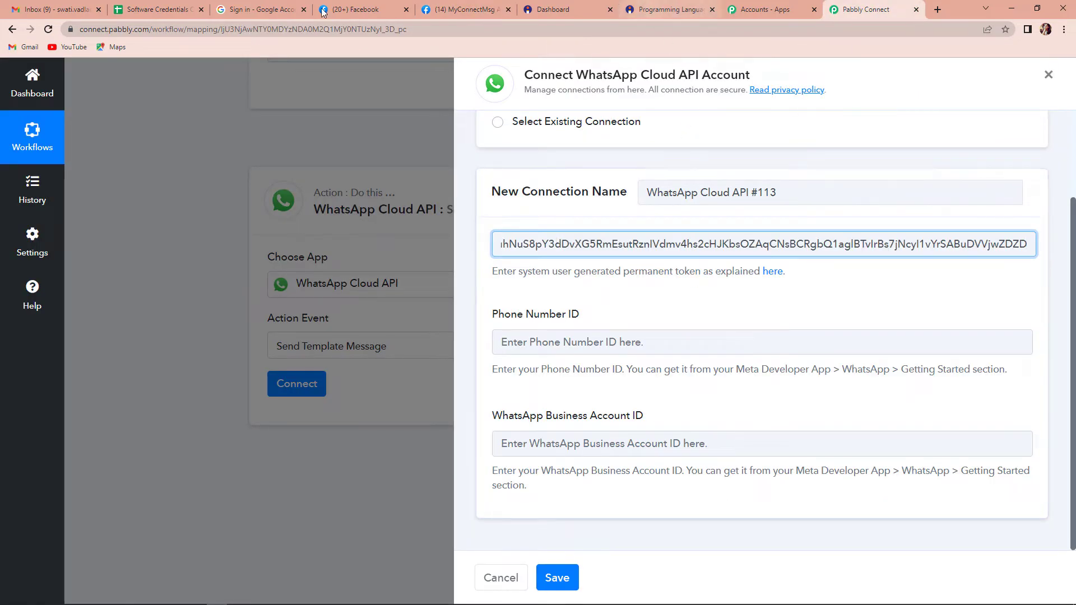
{"action": "left_click", "coordinate": [470, 11]}
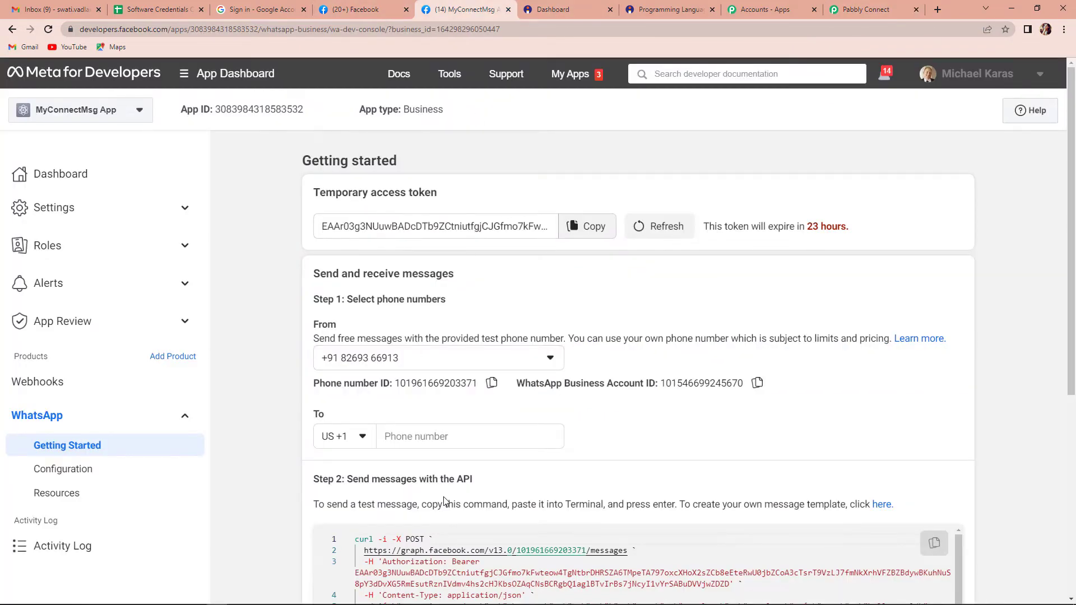
{"action": "left_click", "coordinate": [492, 385]}
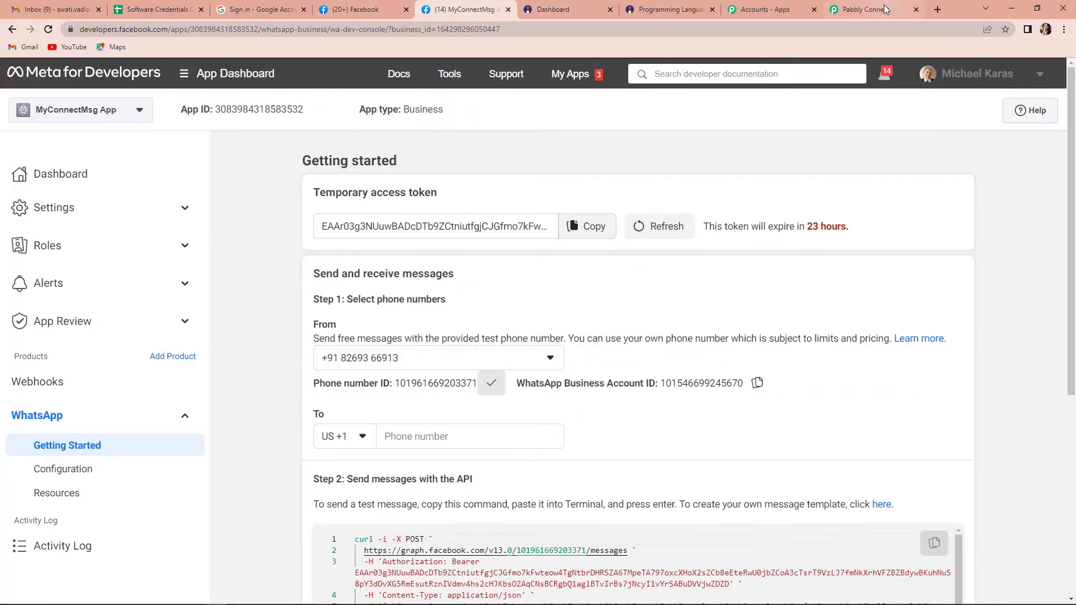
{"action": "left_click", "coordinate": [872, 10]}
{"action": "left_click", "coordinate": [548, 343]}
{"action": "key", "text": "ctrl+v"}
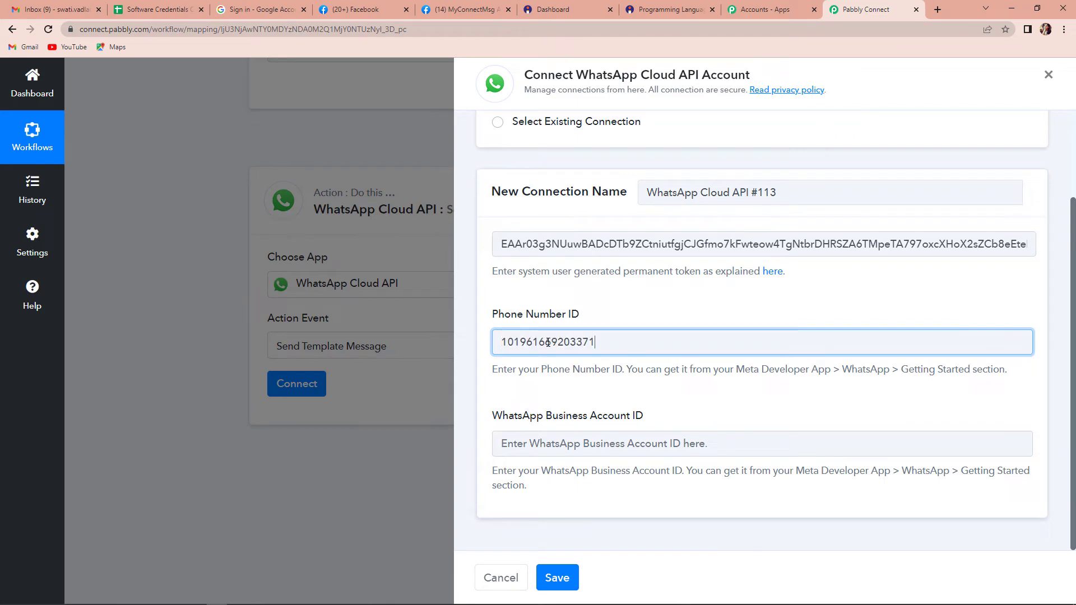
Step: Paste the WhatsApp Business Account ID and save the new WhatsApp Cloud API connection
{"action": "left_click", "coordinate": [470, 10]}
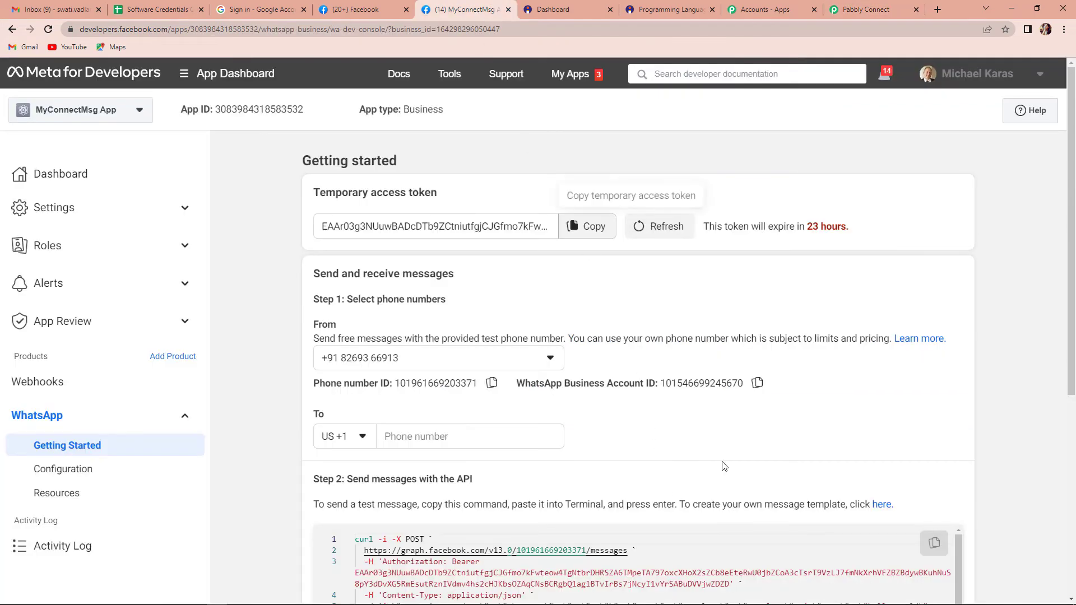
{"action": "left_click", "coordinate": [757, 383]}
{"action": "left_click", "coordinate": [872, 9]}
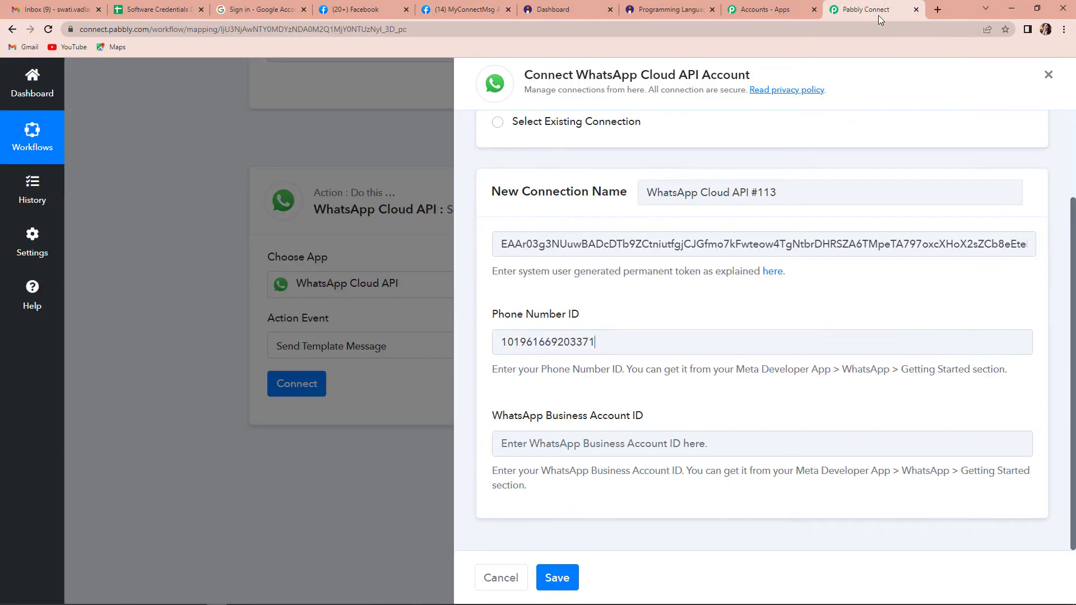
{"action": "left_click", "coordinate": [563, 443]}
{"action": "key", "text": "ctrl+v"}
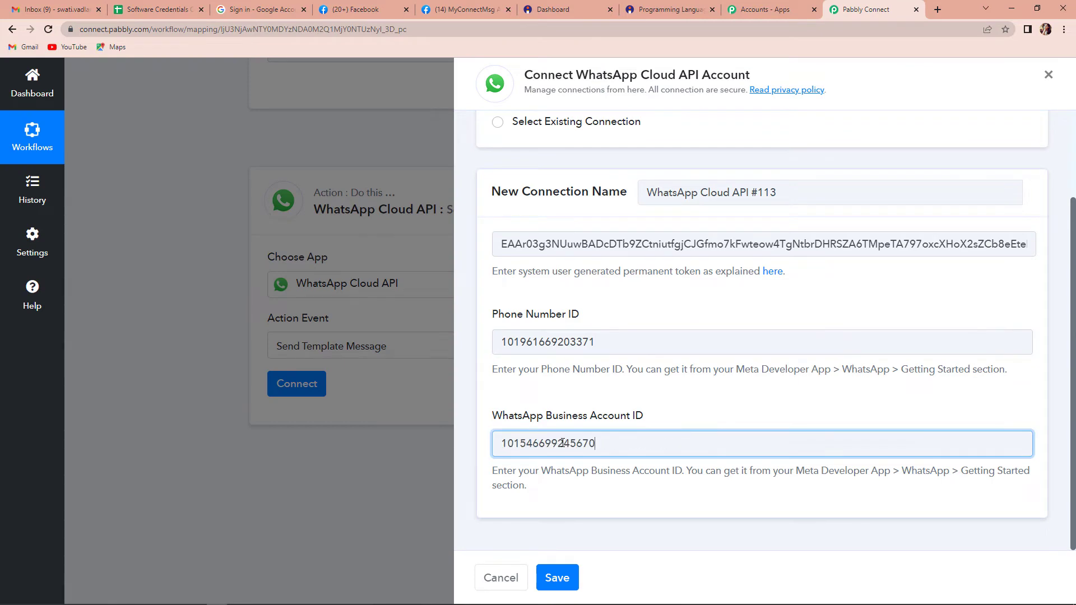
{"action": "left_click", "coordinate": [558, 583]}
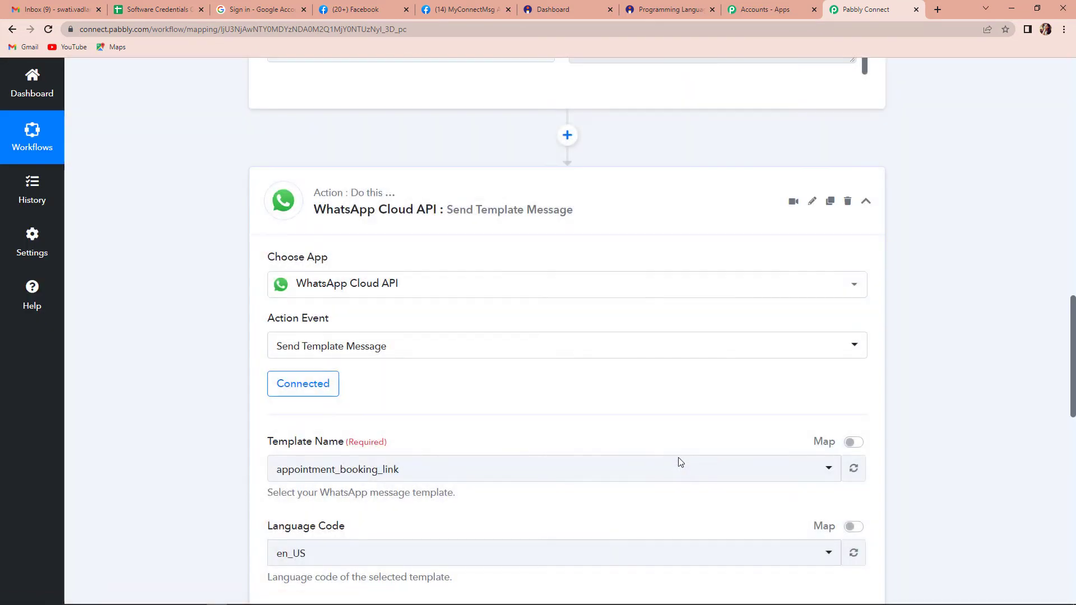
Step: Look over the Send Template Message fields and Body Field 1, then return to the MyConnectMsg Meta page
{"action": "scroll", "coordinate": [564, 427], "scroll_direction": "down", "scroll_amount": 4}
{"action": "scroll", "coordinate": [565, 428], "scroll_direction": "down", "scroll_amount": 2}
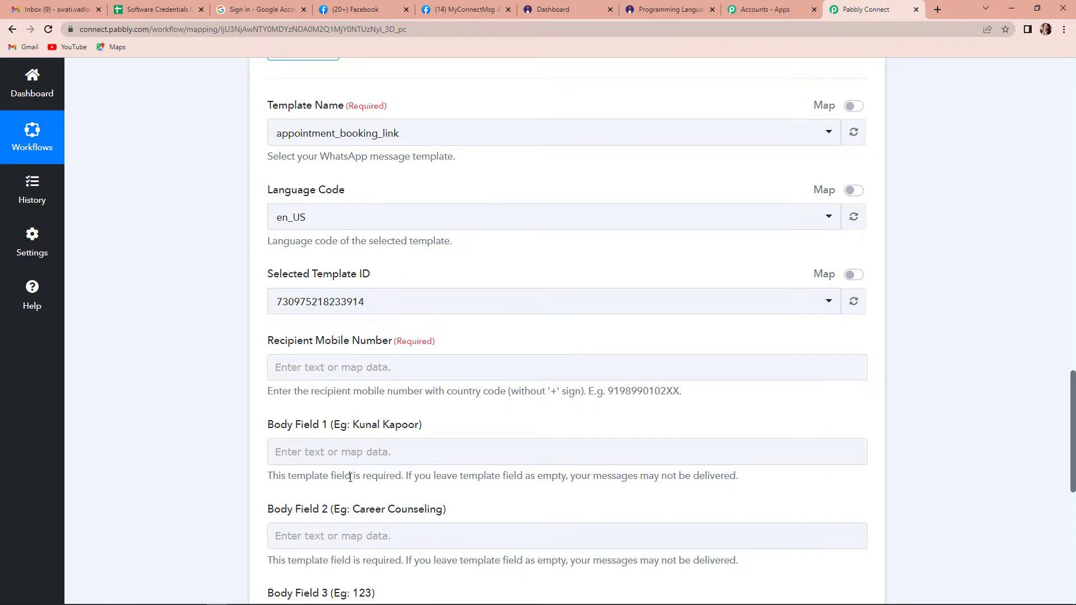
{"action": "left_click", "coordinate": [736, 452]}
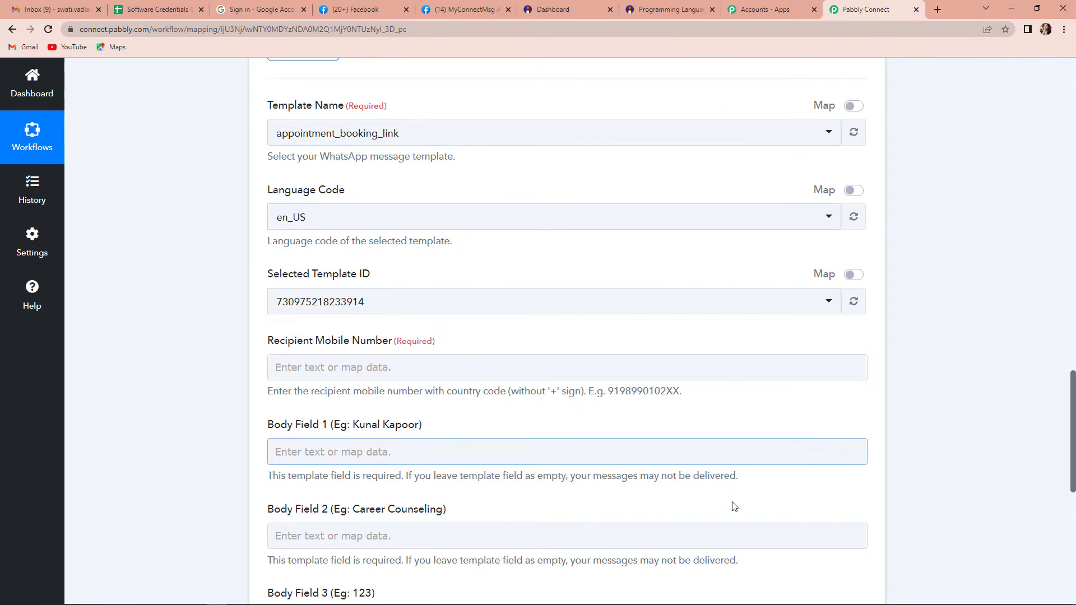
{"action": "left_click", "coordinate": [734, 507]}
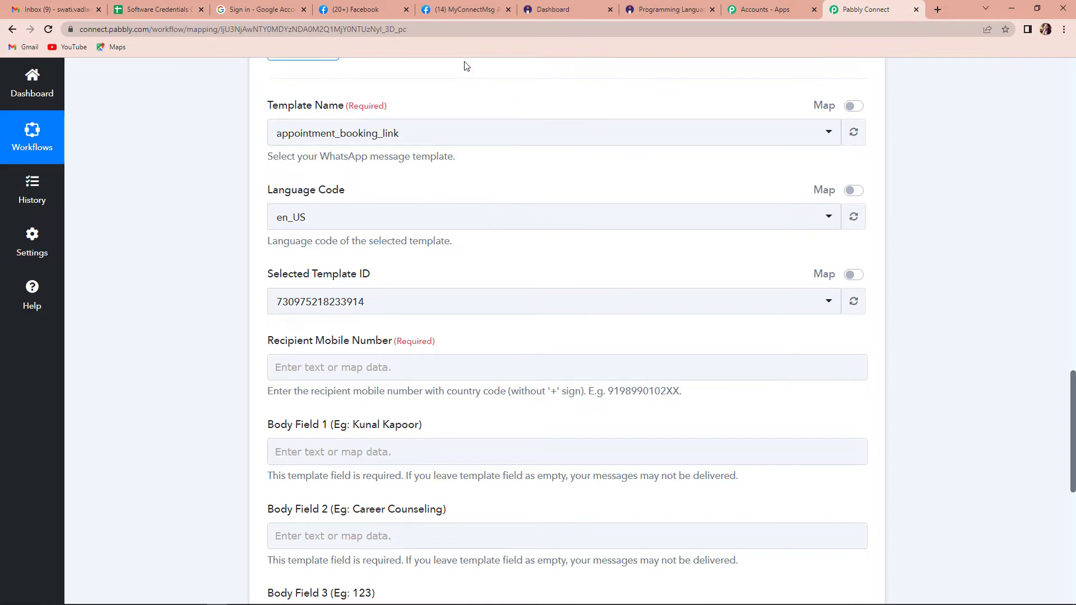
{"action": "left_click", "coordinate": [456, 11]}
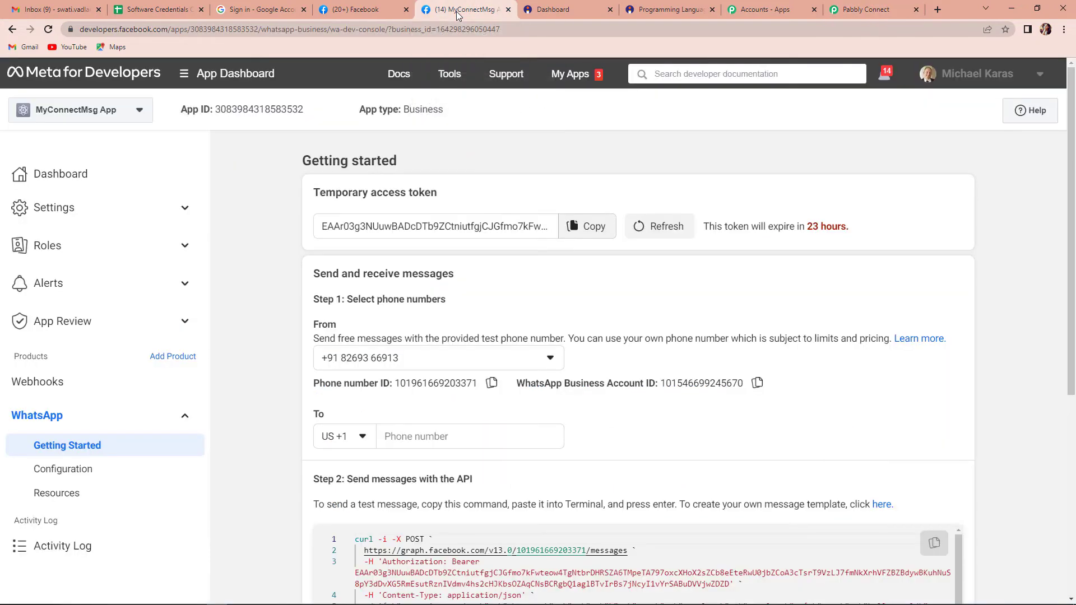
Step: Open WhatsApp Manager's Message templates list via the Step 2 'here' link
{"action": "scroll", "coordinate": [438, 328], "scroll_direction": "down", "scroll_amount": 3}
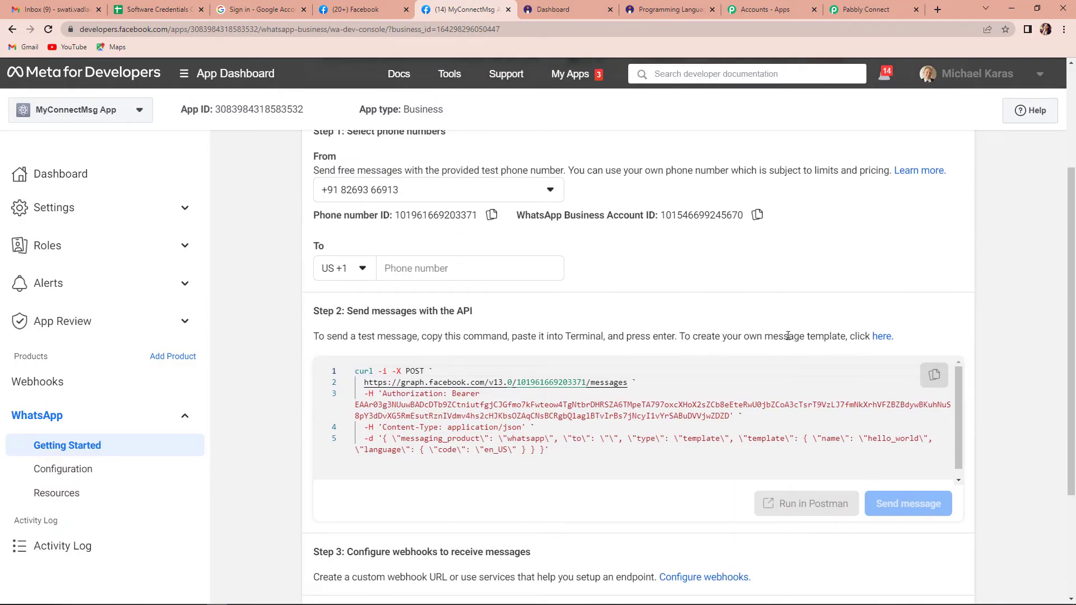
{"action": "left_click", "coordinate": [882, 336]}
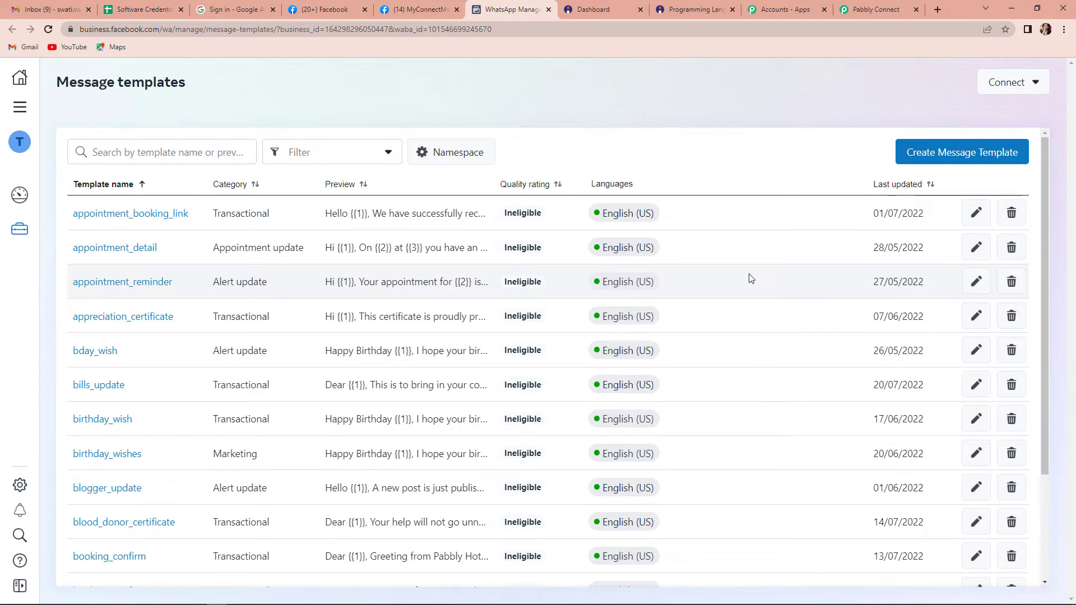
Step: Search the templates for 'send' and open send_brochure_final
{"action": "left_click", "coordinate": [115, 150]}
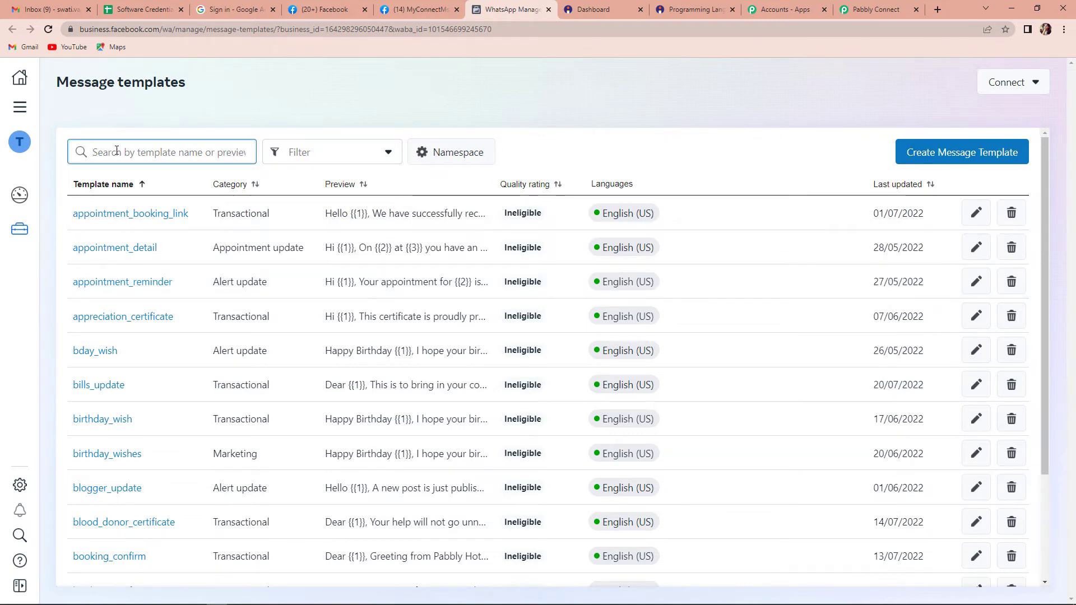
{"action": "type", "text": "send"}
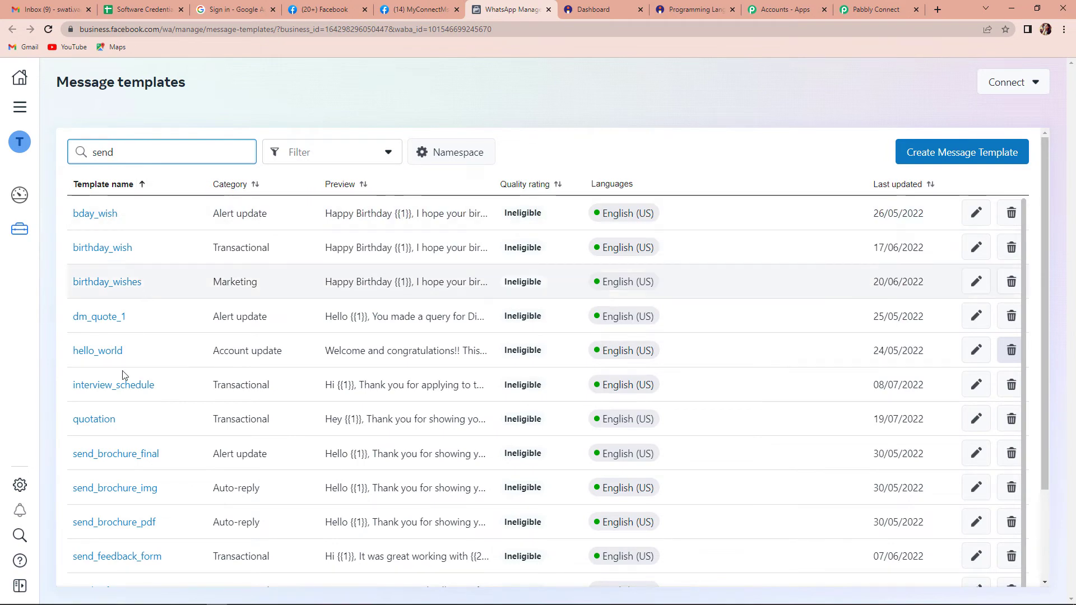
{"action": "left_click", "coordinate": [145, 456]}
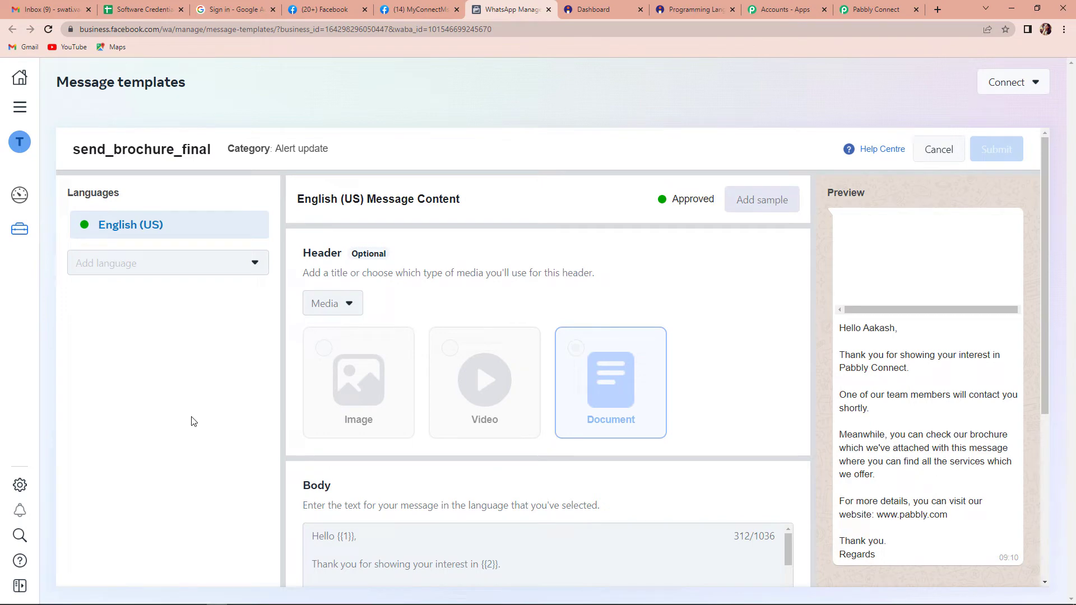
{"action": "scroll", "coordinate": [616, 291], "scroll_direction": "down", "scroll_amount": 1}
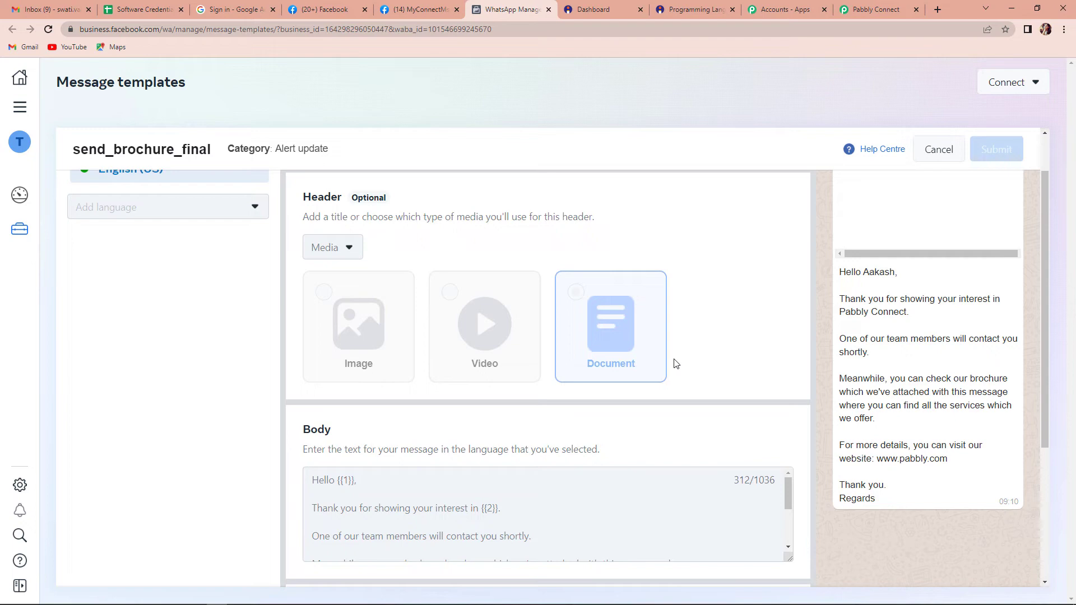
{"action": "scroll", "coordinate": [676, 364], "scroll_direction": "down", "scroll_amount": 4}
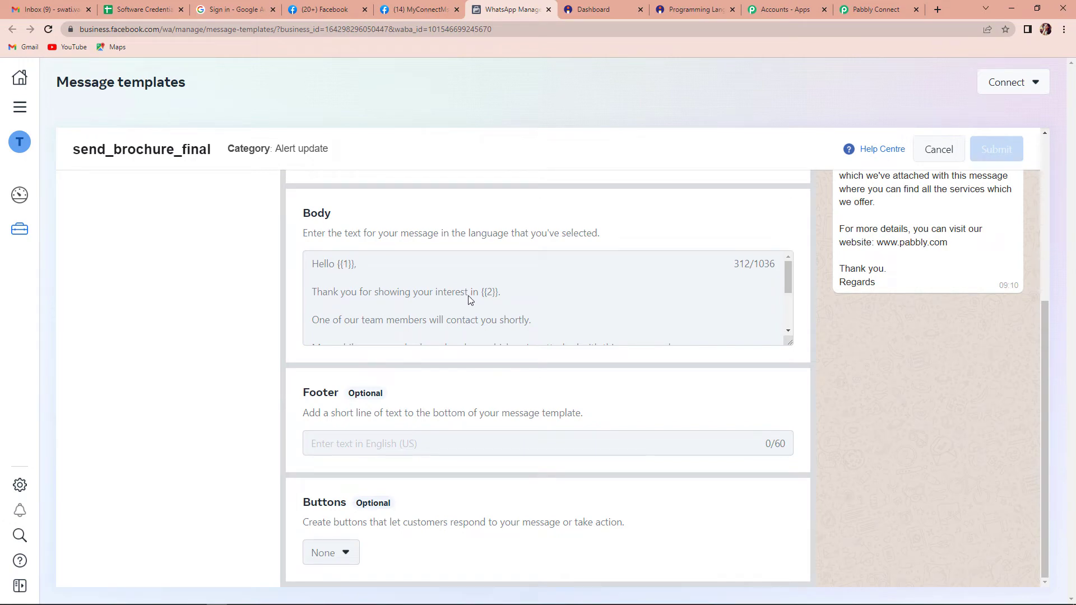
{"action": "scroll", "coordinate": [594, 305], "scroll_direction": "down", "scroll_amount": 1}
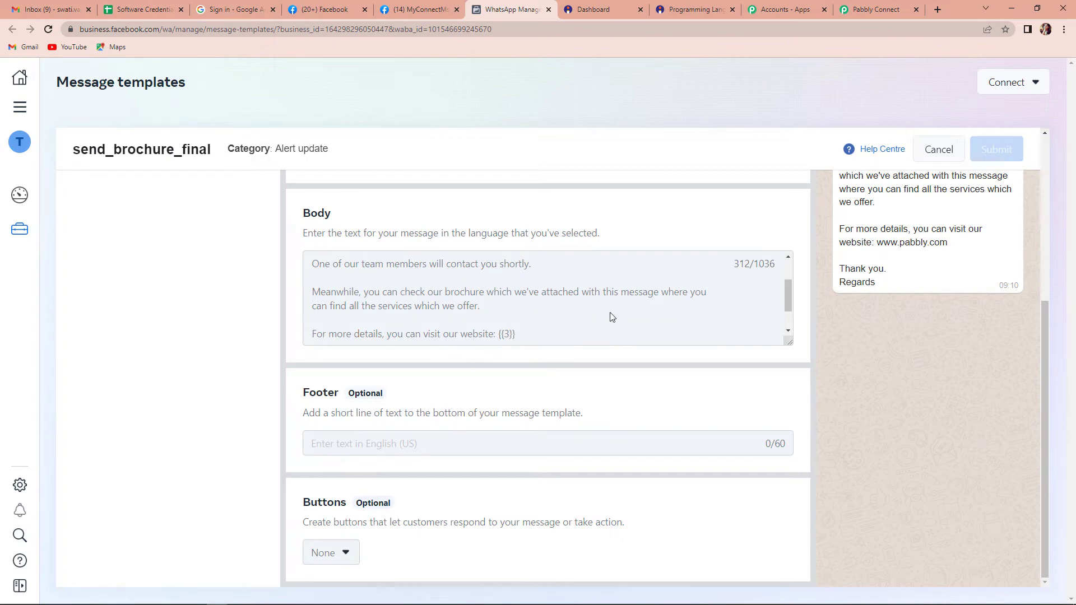
{"action": "scroll", "coordinate": [612, 317], "scroll_direction": "down", "scroll_amount": 1}
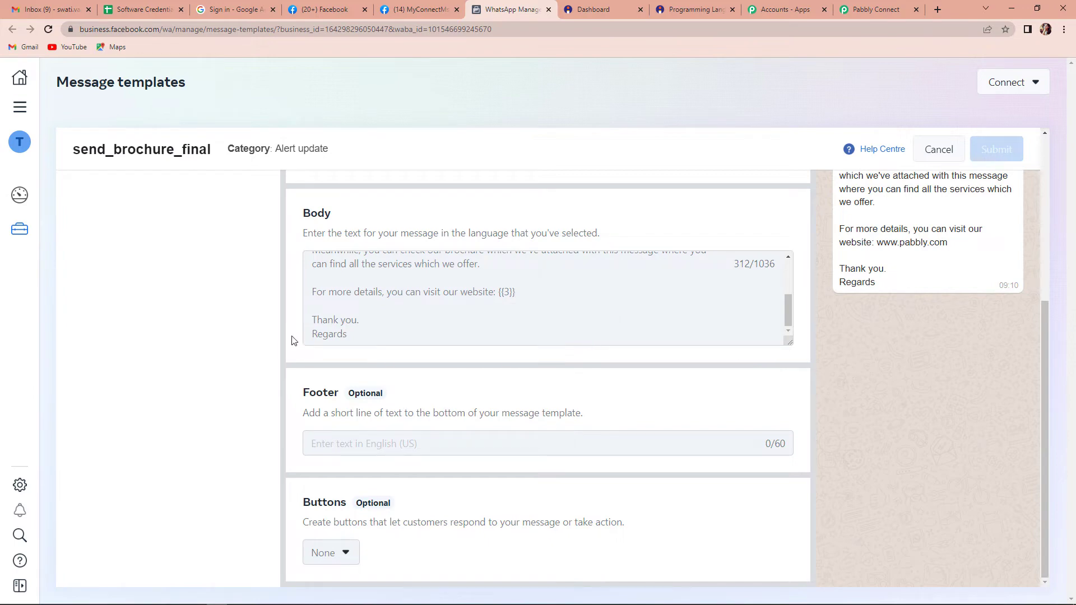
{"action": "scroll", "coordinate": [911, 361], "scroll_direction": "up", "scroll_amount": 2}
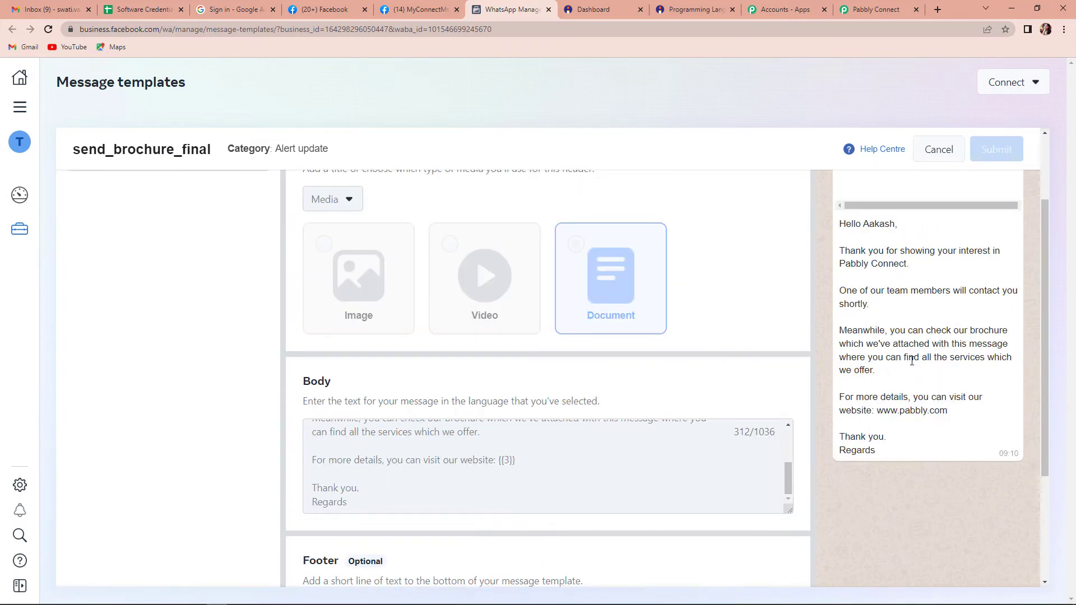
Step: Highlight the template preview's sample name, Pabbly Connect value and website address, then return to Pabbly Connect
{"action": "scroll", "coordinate": [912, 380], "scroll_direction": "up", "scroll_amount": 2}
{"action": "scroll", "coordinate": [912, 380], "scroll_direction": "up", "scroll_amount": 1}
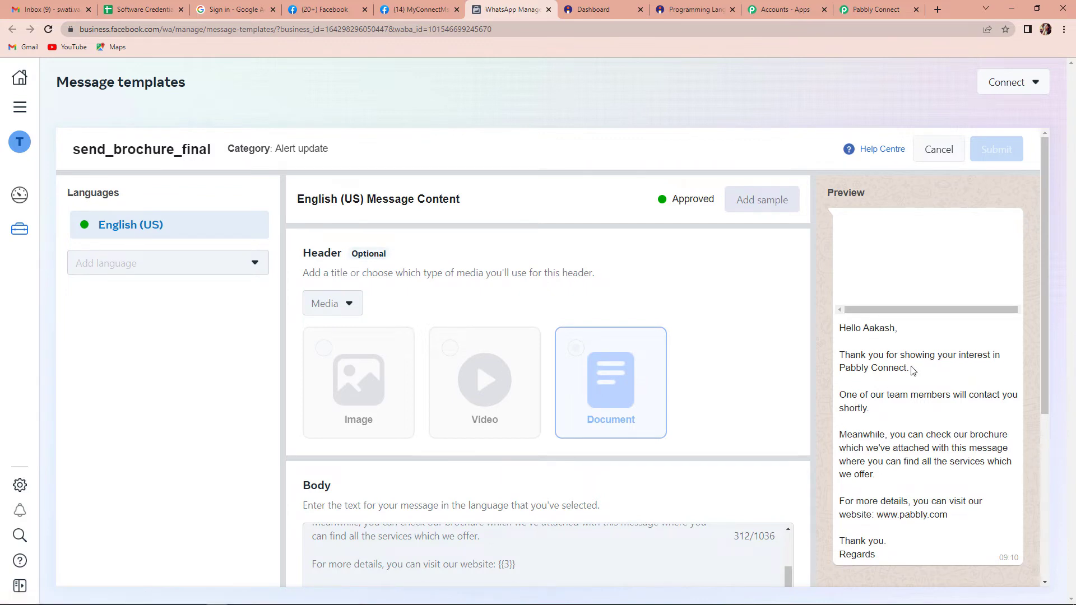
{"action": "left_click_drag", "start_coordinate": [914, 370], "coordinate": [841, 369]}
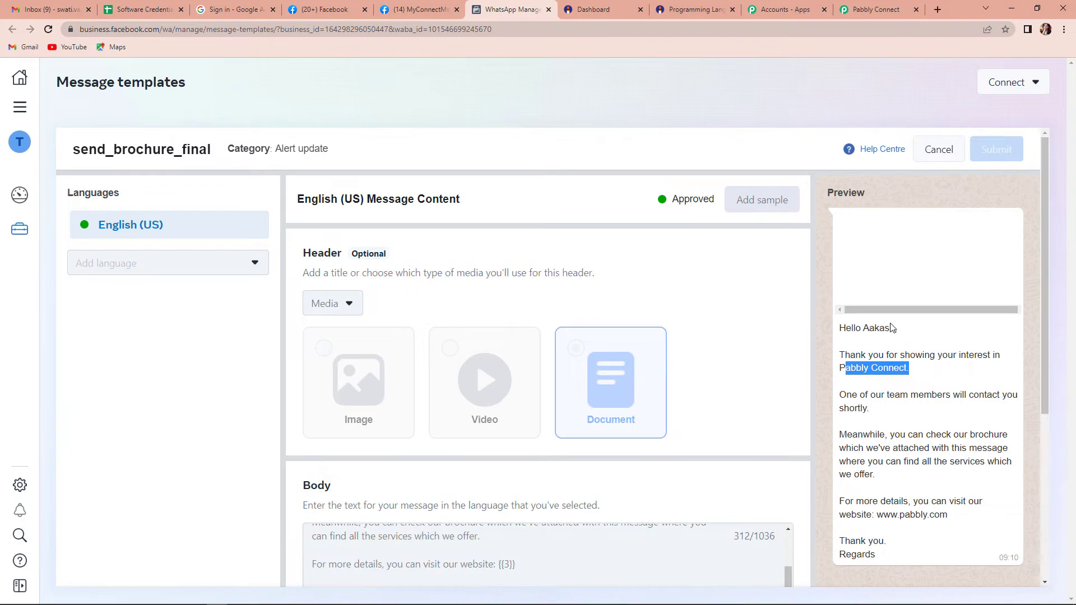
{"action": "left_click_drag", "start_coordinate": [898, 328], "coordinate": [869, 323]}
{"action": "left_click_drag", "start_coordinate": [914, 373], "coordinate": [841, 369]}
{"action": "left_click_drag", "start_coordinate": [950, 514], "coordinate": [889, 527]}
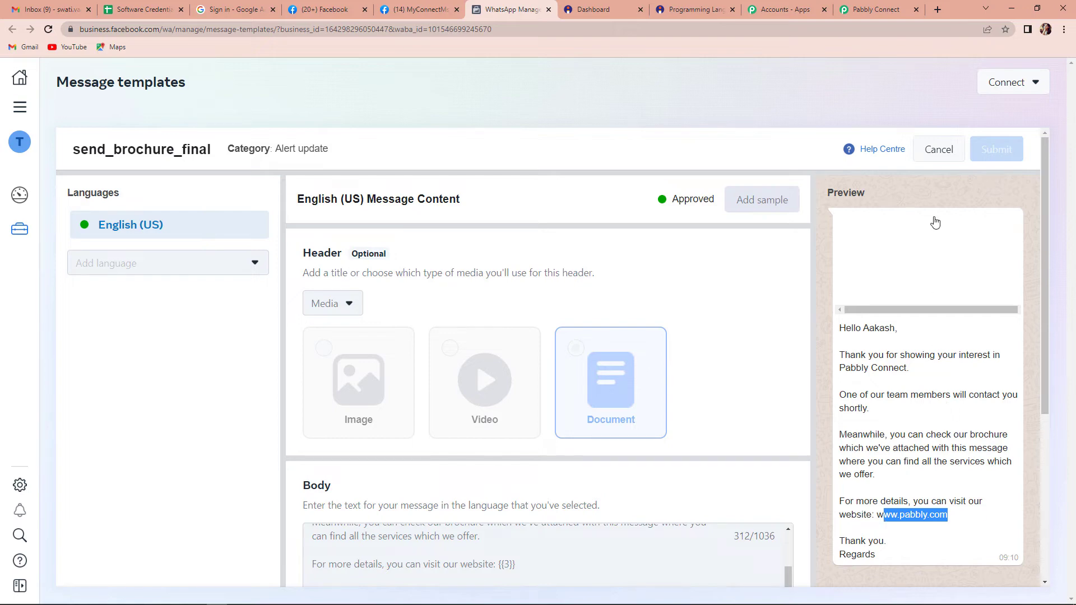
{"action": "left_click", "coordinate": [863, 9]}
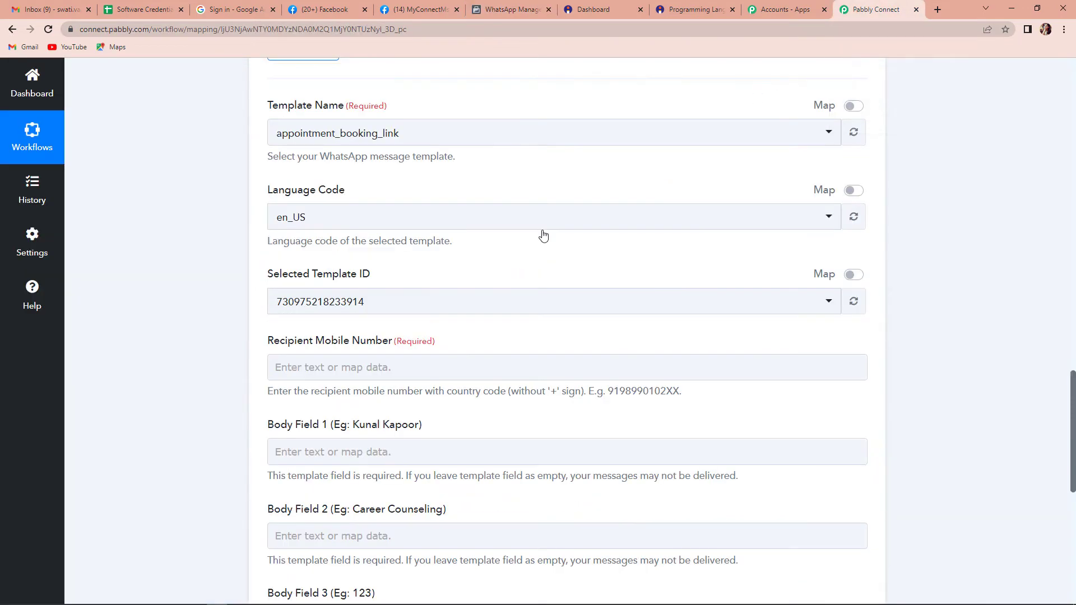
{"action": "left_click", "coordinate": [353, 137]}
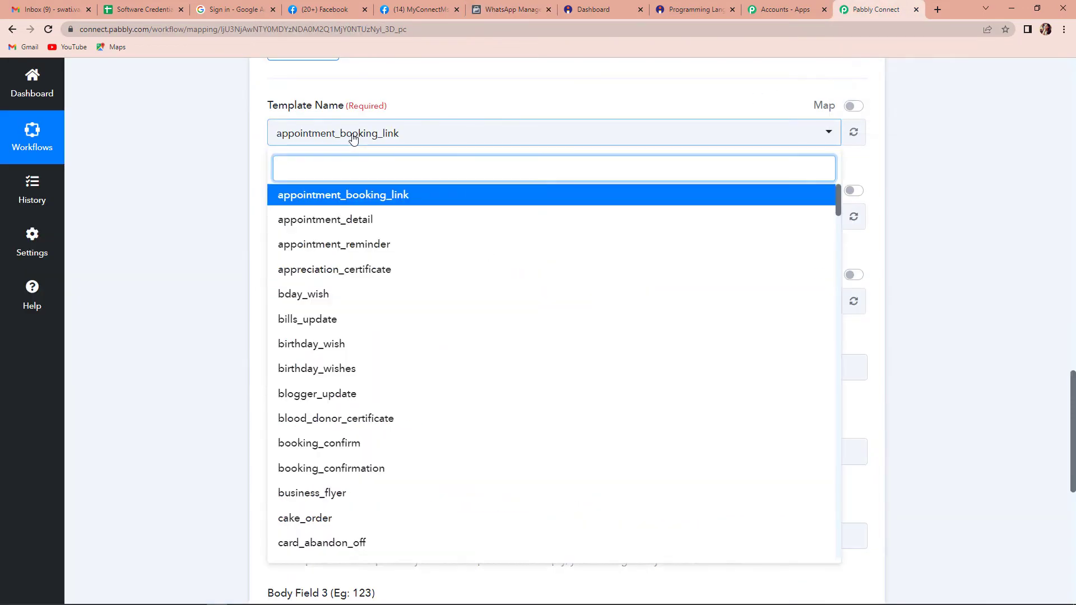
{"action": "type", "text": "send"}
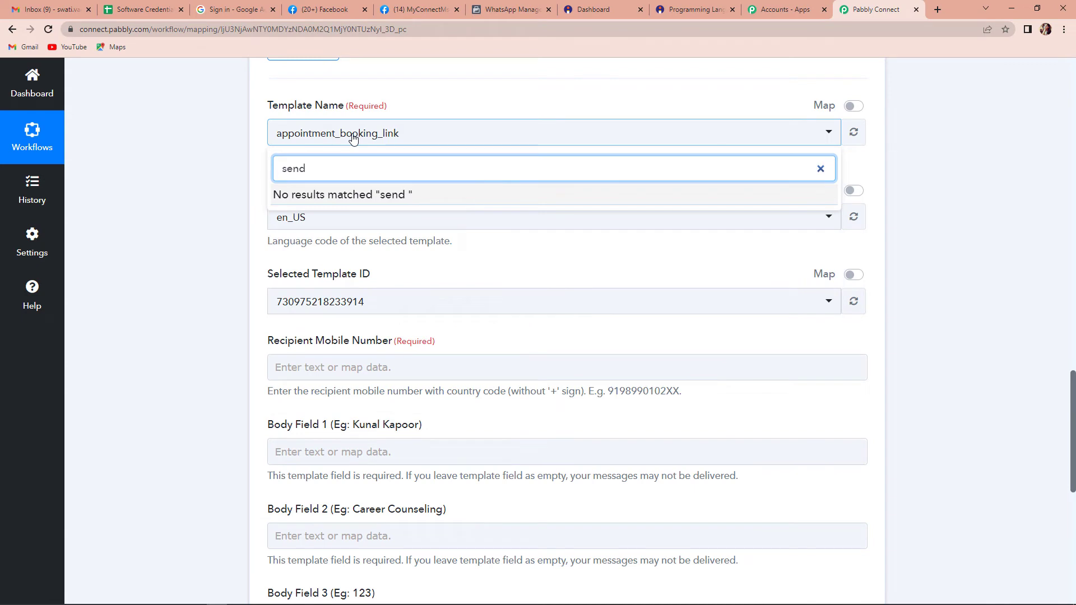
{"action": "key", "text": "BackSpace"}
{"action": "key", "text": "Return"}
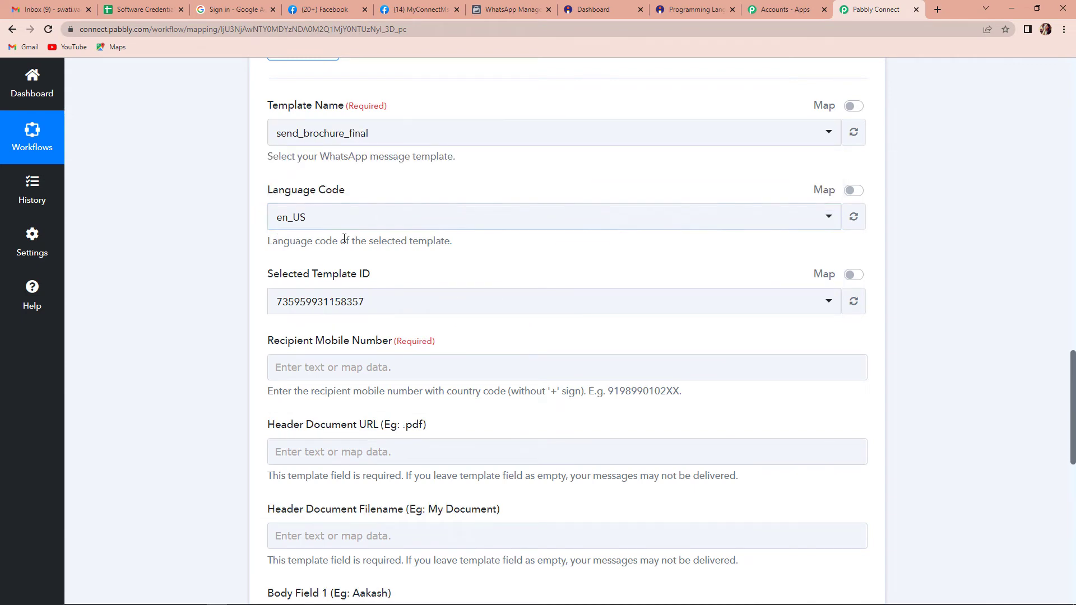
{"action": "scroll", "coordinate": [344, 239], "scroll_direction": "down", "scroll_amount": 2}
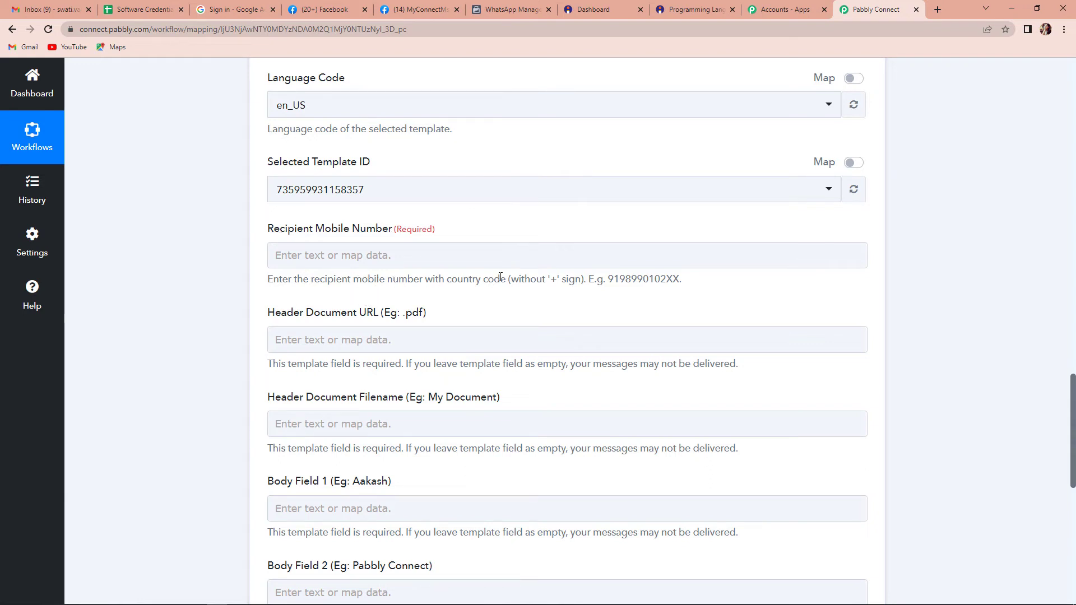
Step: Map the Instamojo New Sale's Buyer Phone into the Recipient Mobile Number field
{"action": "left_click", "coordinate": [434, 261]}
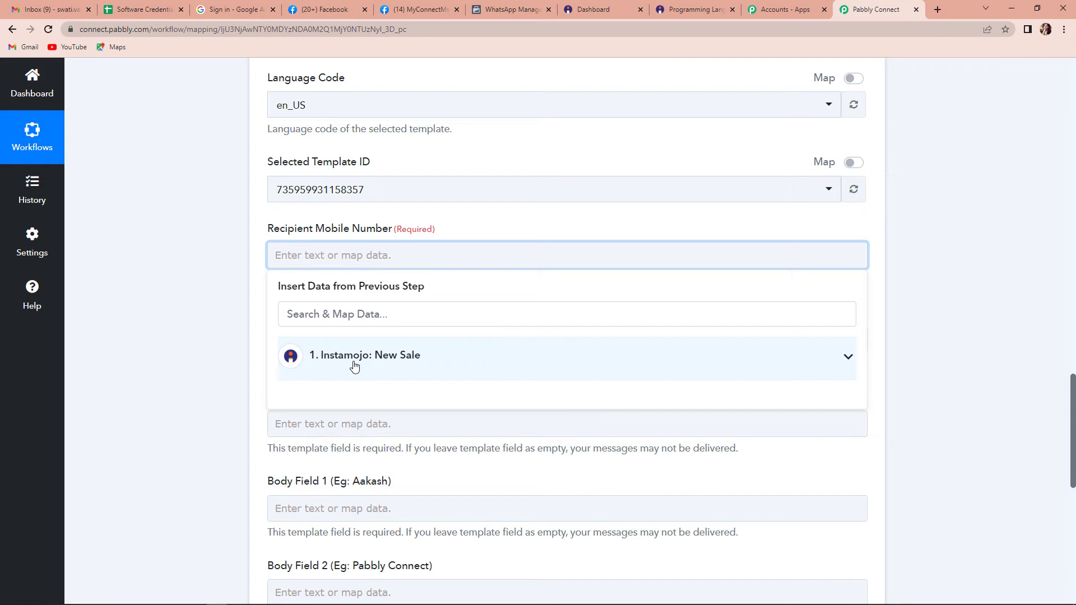
{"action": "left_click", "coordinate": [354, 367]}
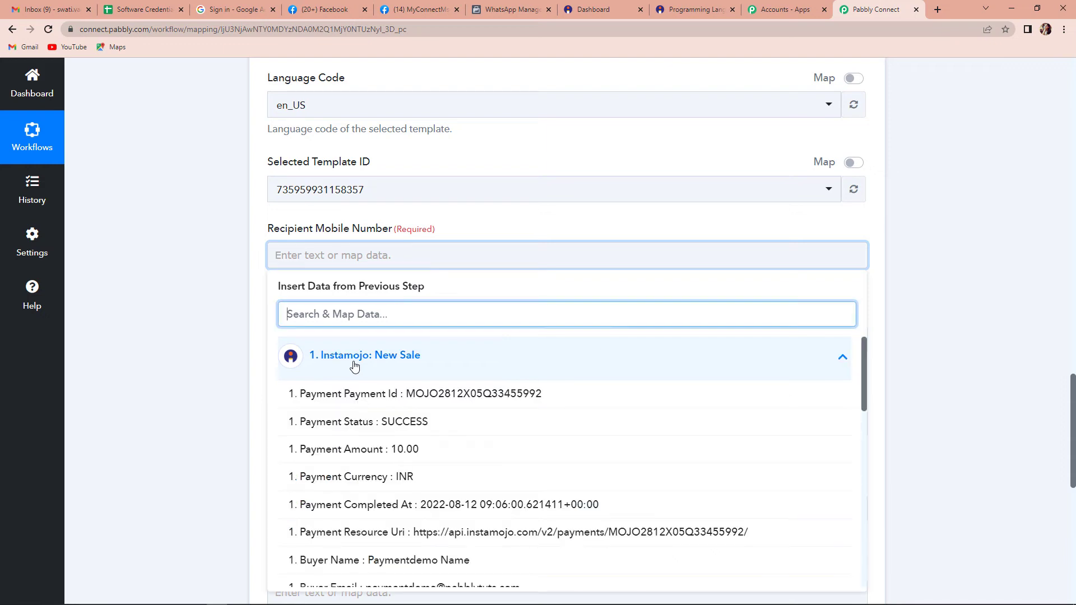
{"action": "scroll", "coordinate": [448, 468], "scroll_direction": "down", "scroll_amount": 2}
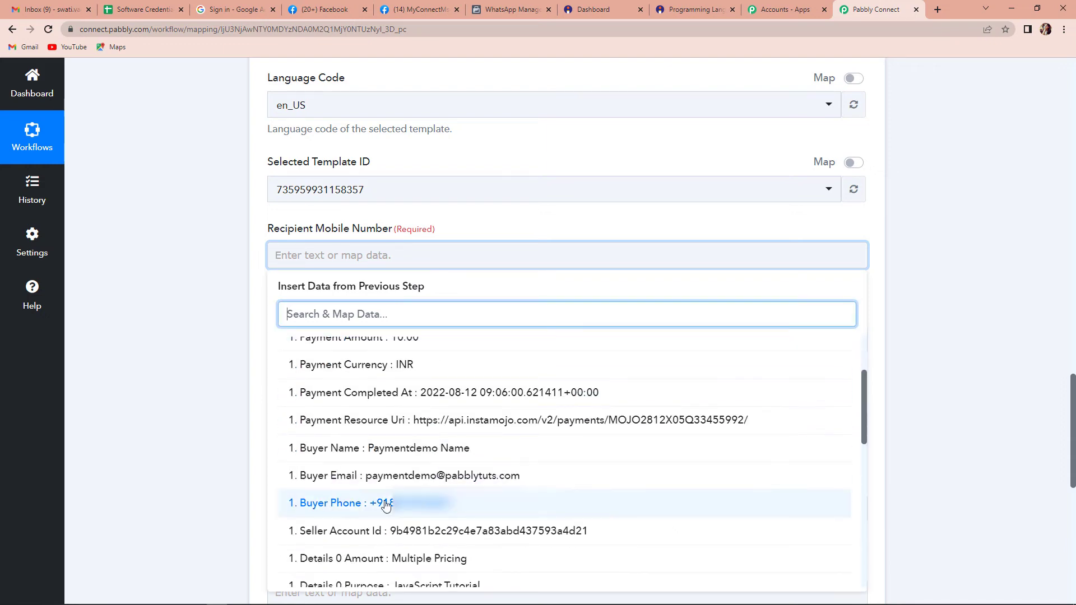
{"action": "left_click", "coordinate": [388, 503]}
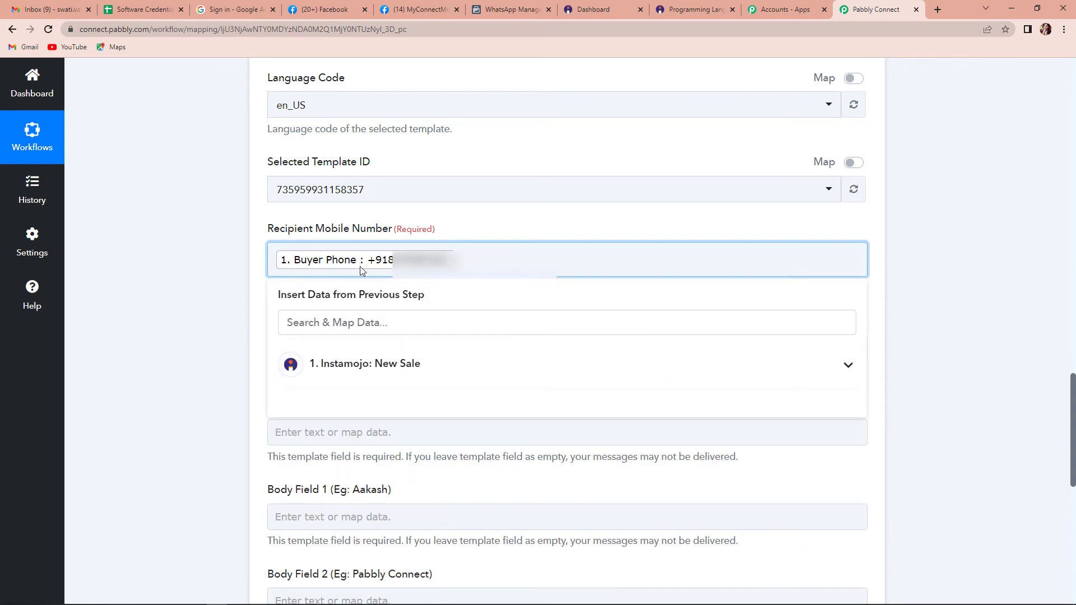
{"action": "left_click", "coordinate": [240, 277]}
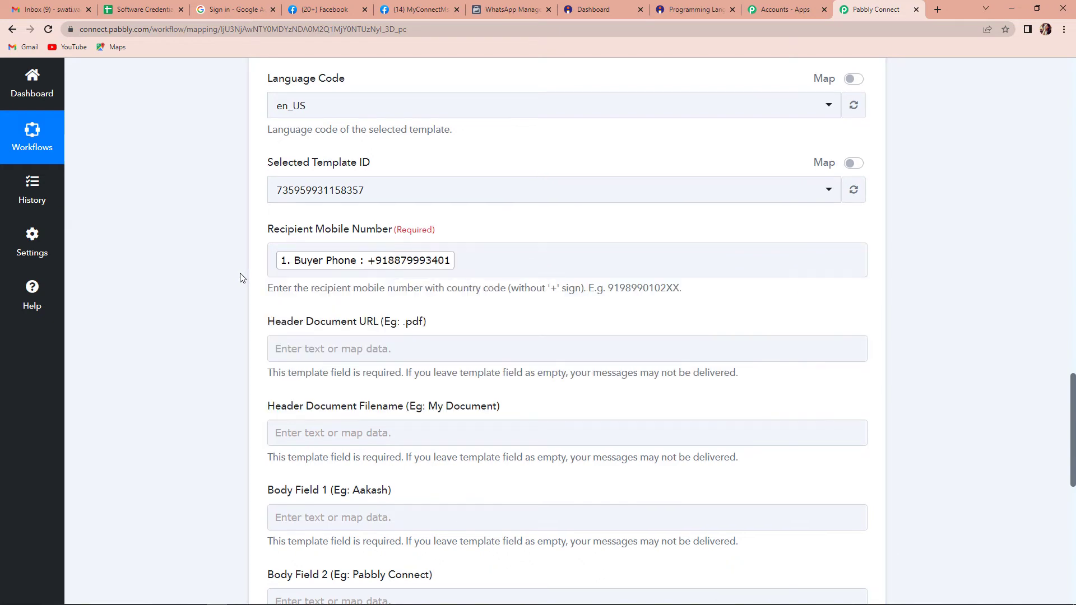
{"action": "scroll", "coordinate": [240, 278], "scroll_direction": "up", "scroll_amount": 10}
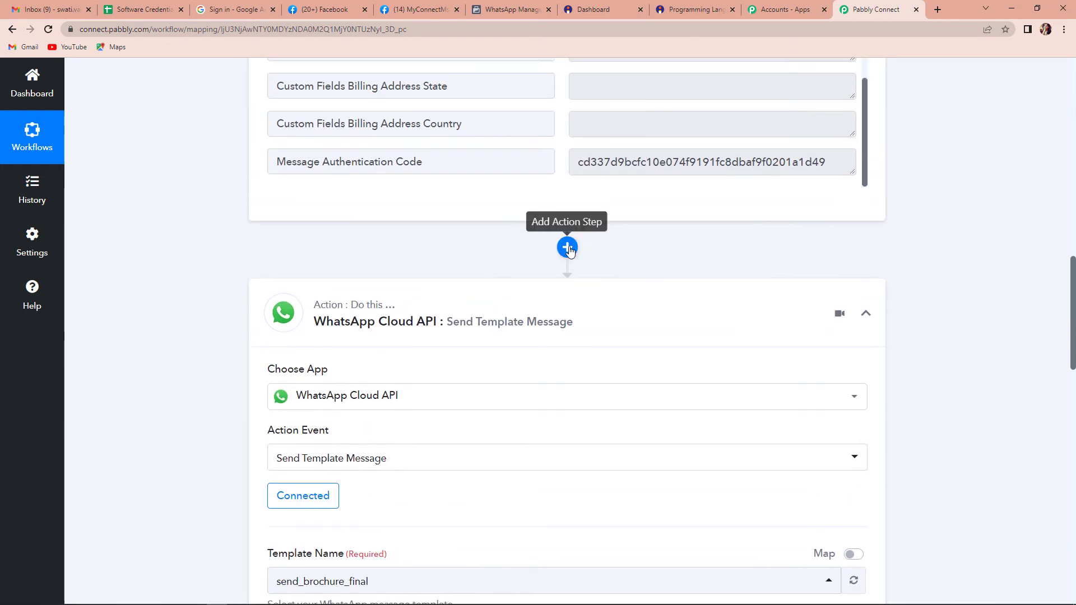
Step: Insert a Text Formatter by Pabbly step before the WhatsApp action
{"action": "left_click", "coordinate": [568, 247]}
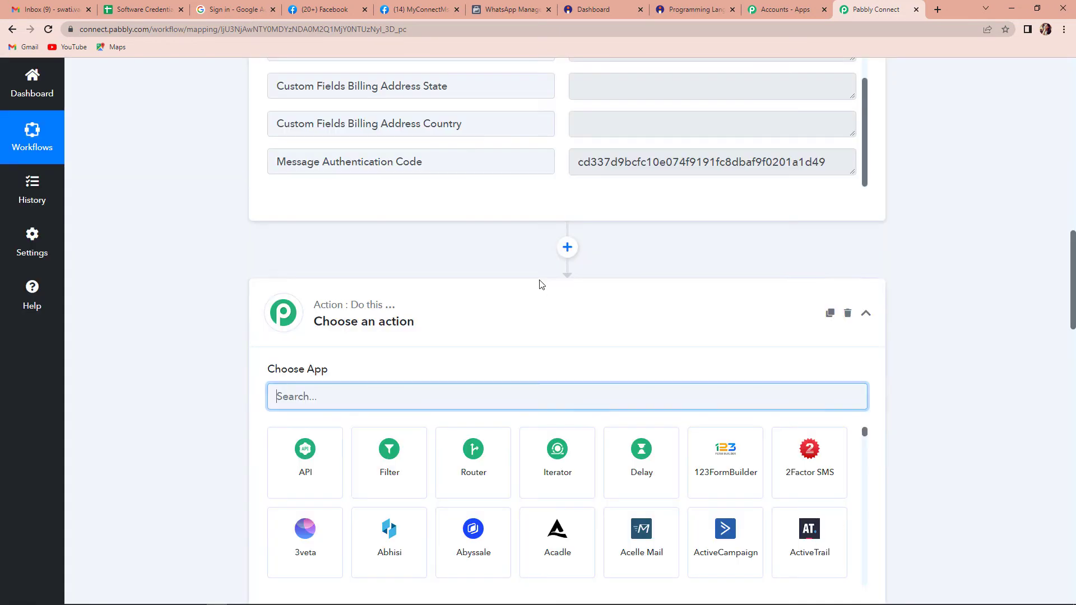
{"action": "type", "text": "text"}
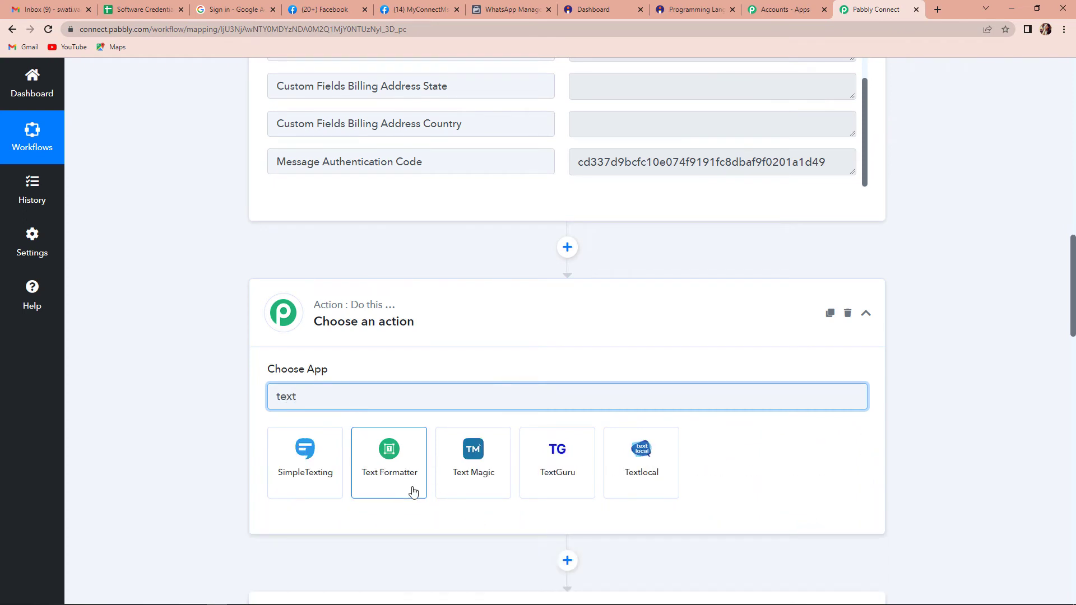
{"action": "left_click", "coordinate": [392, 477]}
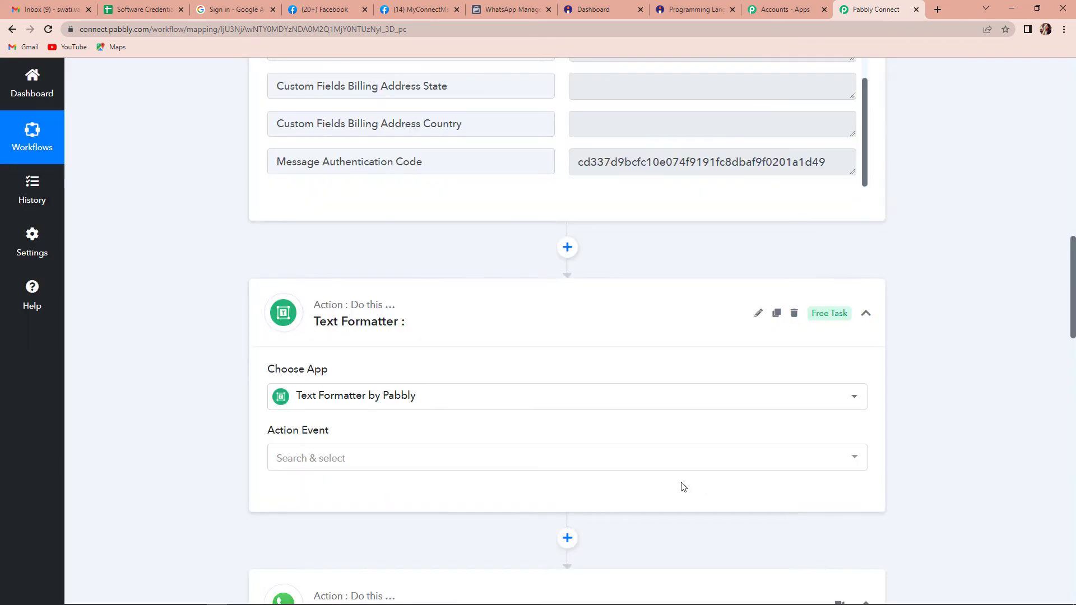
{"action": "scroll", "coordinate": [990, 360], "scroll_direction": "down", "scroll_amount": 2}
Step: Set the Text Formatter's action event to Split Text and connect it
{"action": "left_click", "coordinate": [290, 353]}
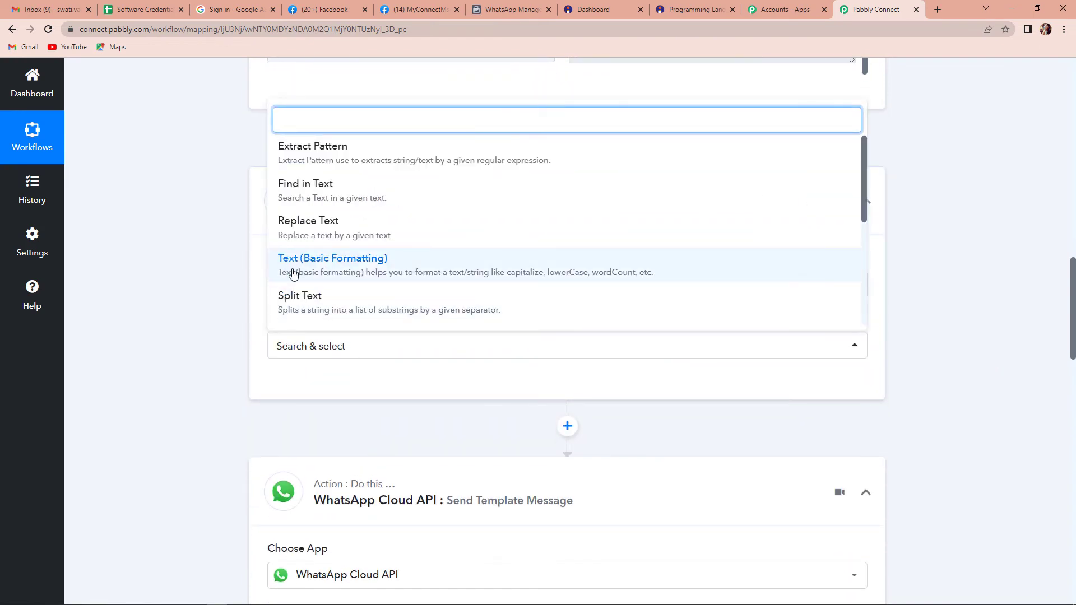
{"action": "left_click", "coordinate": [300, 301]}
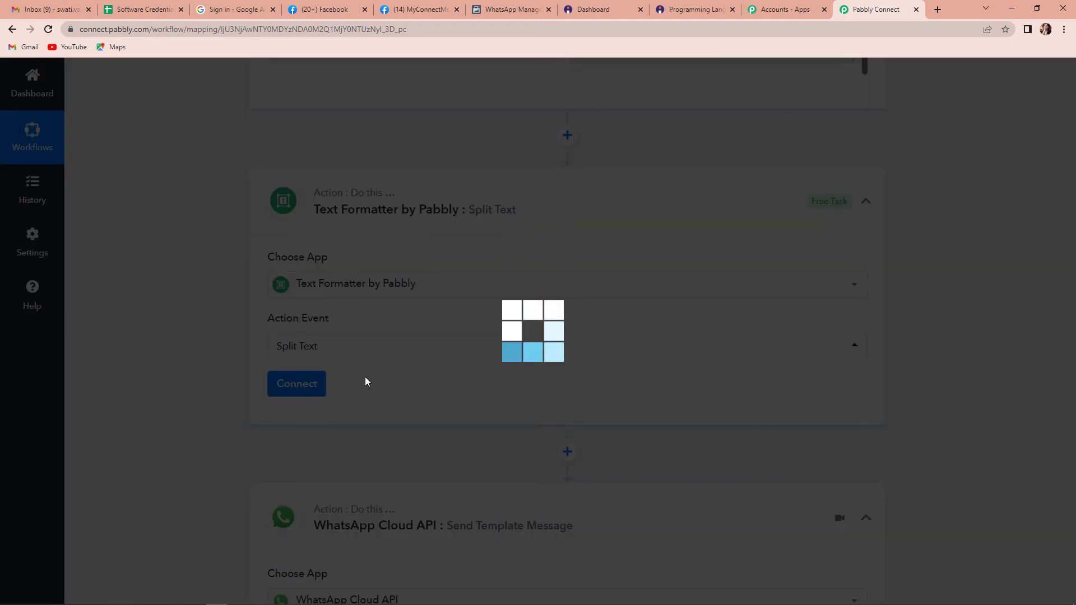
{"action": "left_click", "coordinate": [303, 385]}
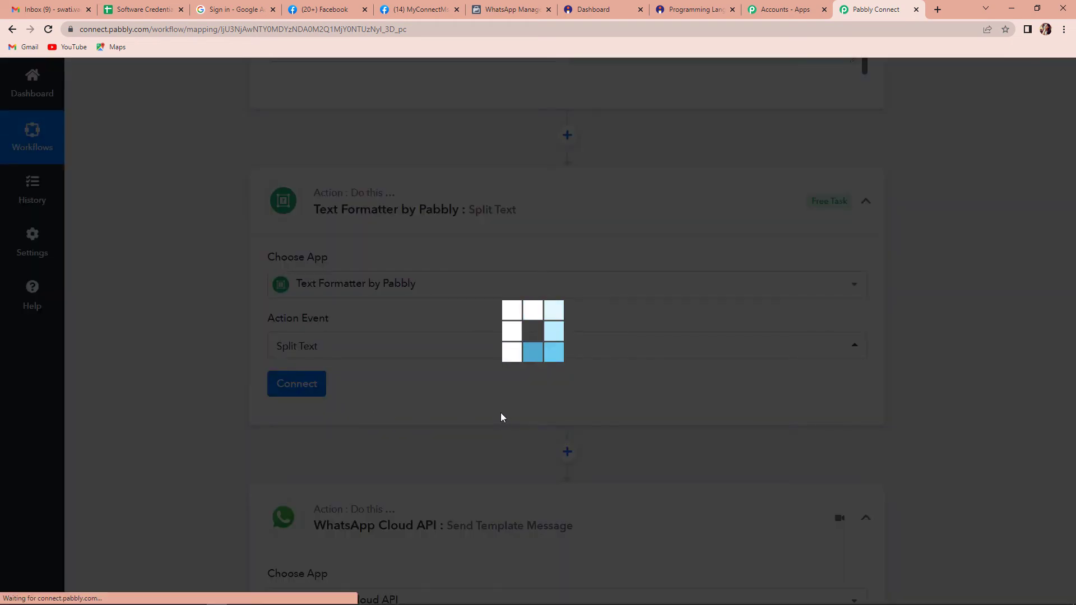
{"action": "scroll", "coordinate": [503, 418], "scroll_direction": "down", "scroll_amount": 4}
{"action": "scroll", "coordinate": [503, 417], "scroll_direction": "down", "scroll_amount": 2}
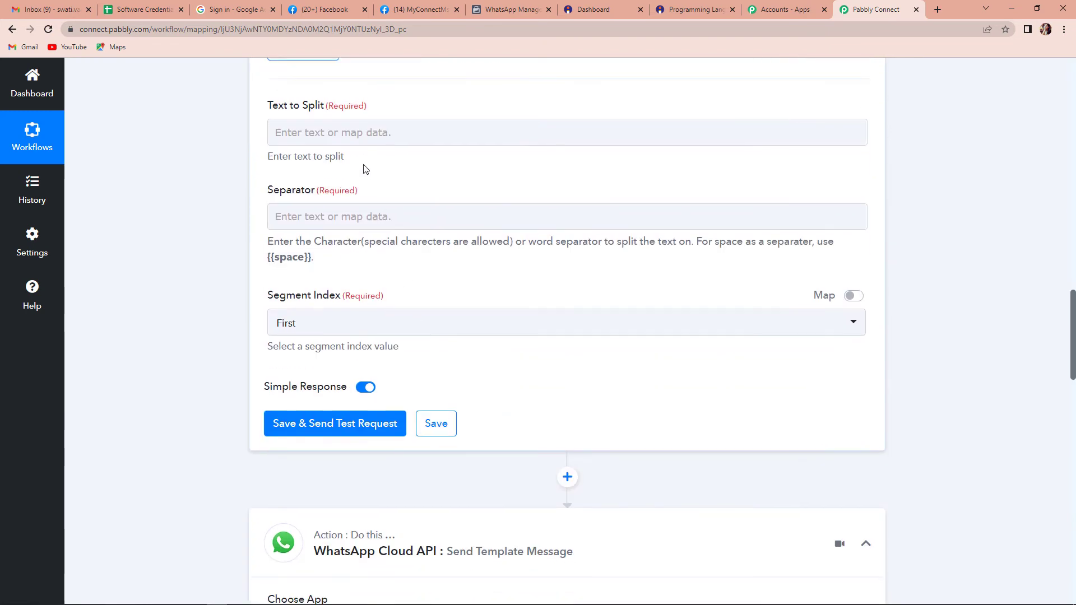
Step: Map Buyer Phone into Text to Split and use '+' as the separator
{"action": "left_click", "coordinate": [365, 133]}
{"action": "left_click", "coordinate": [356, 238]}
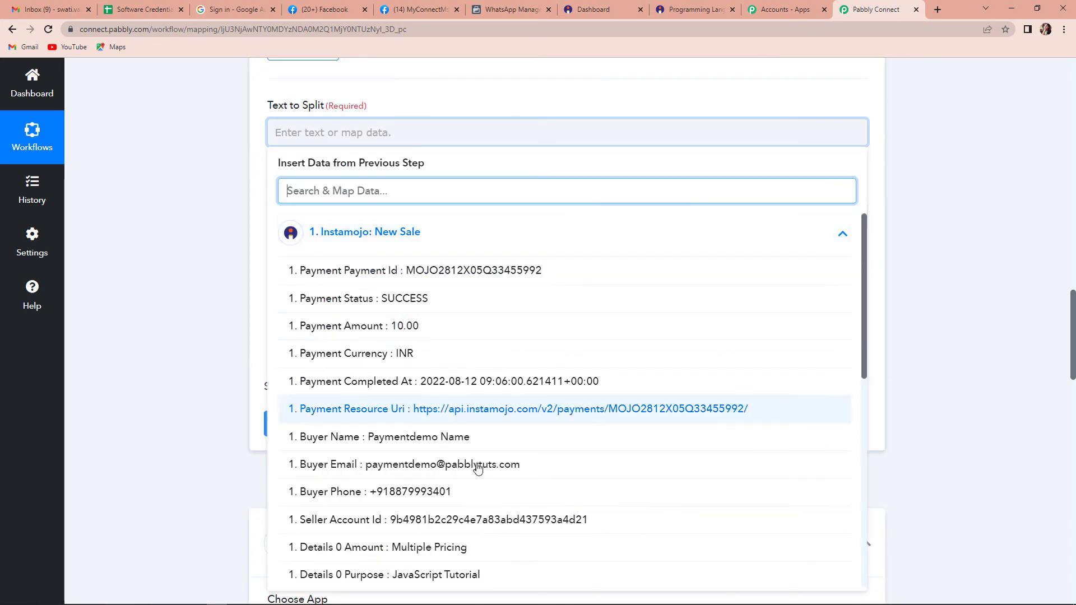
{"action": "left_click", "coordinate": [348, 492]}
{"action": "left_click", "coordinate": [312, 224]}
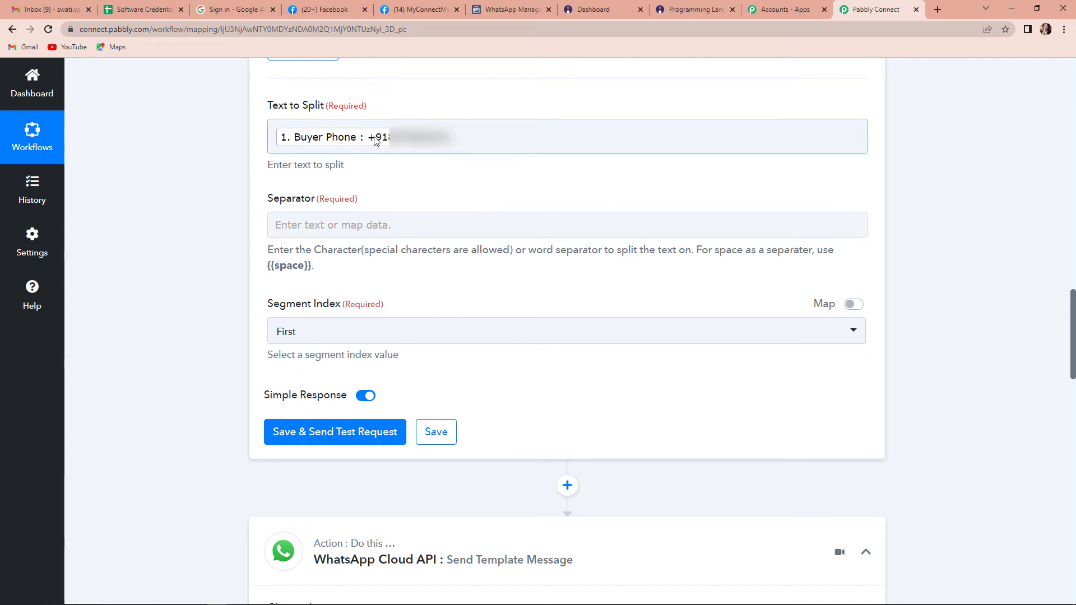
{"action": "left_click", "coordinate": [328, 218]}
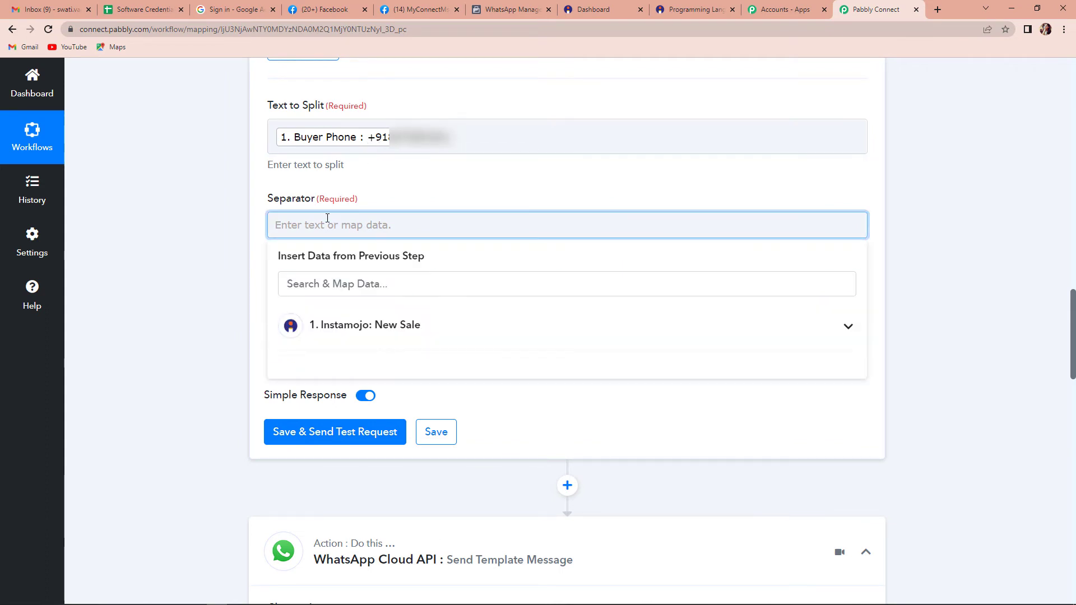
{"action": "type", "text": "+"}
{"action": "left_click", "coordinate": [197, 237]}
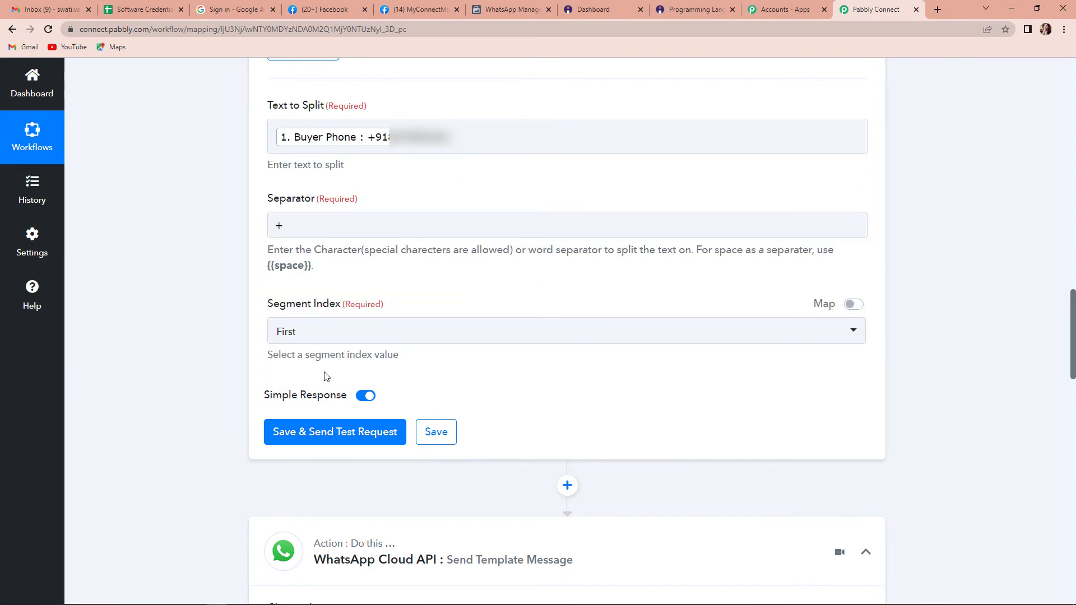
Step: Keep the Second segment and save the split step with a test request
{"action": "left_click", "coordinate": [315, 334]}
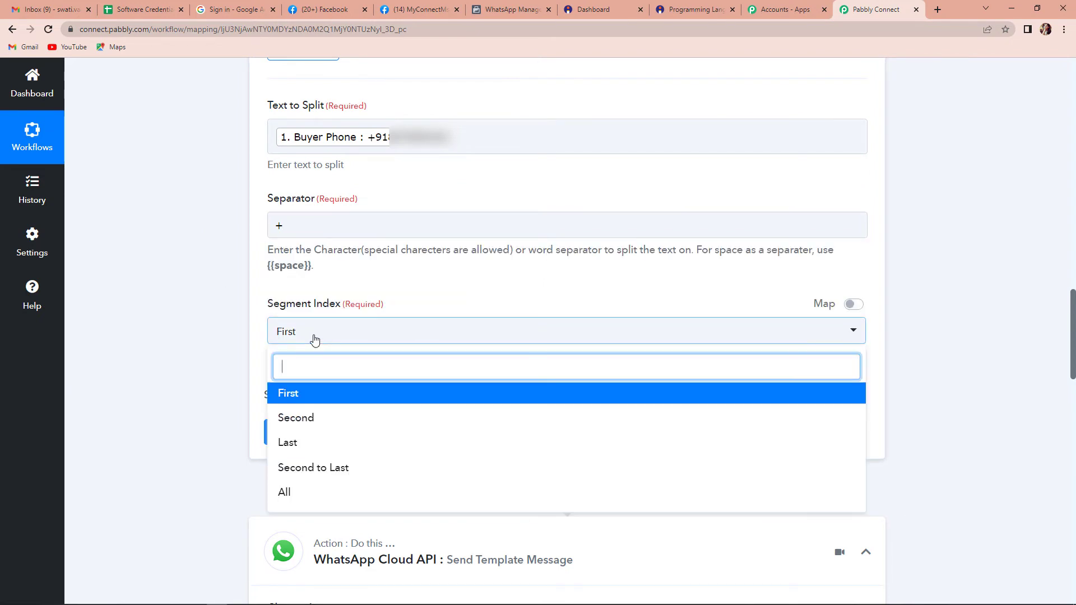
{"action": "left_click", "coordinate": [298, 420]}
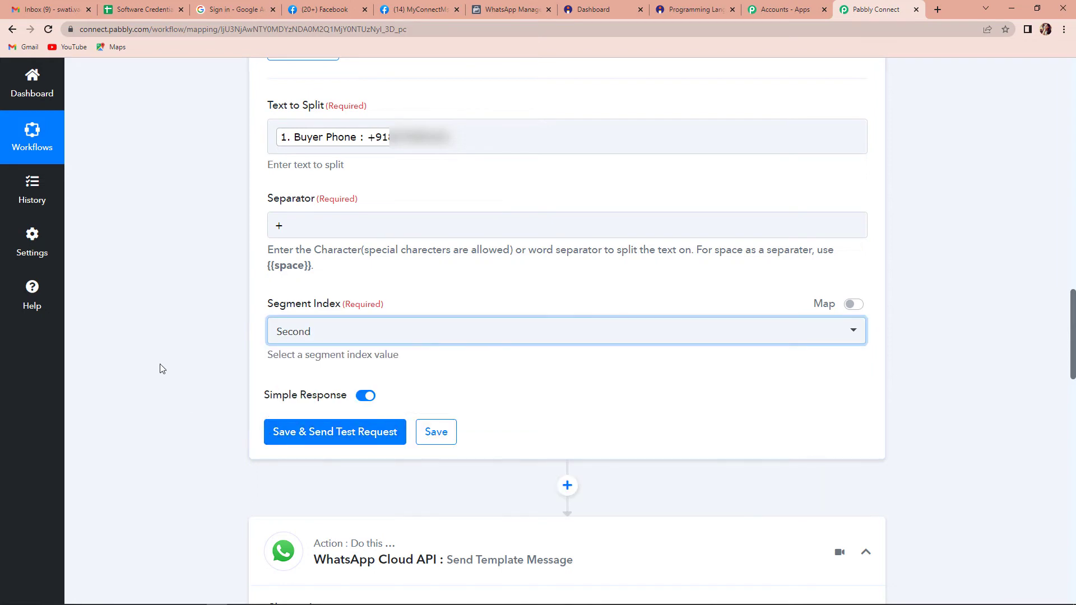
{"action": "left_click", "coordinate": [300, 433]}
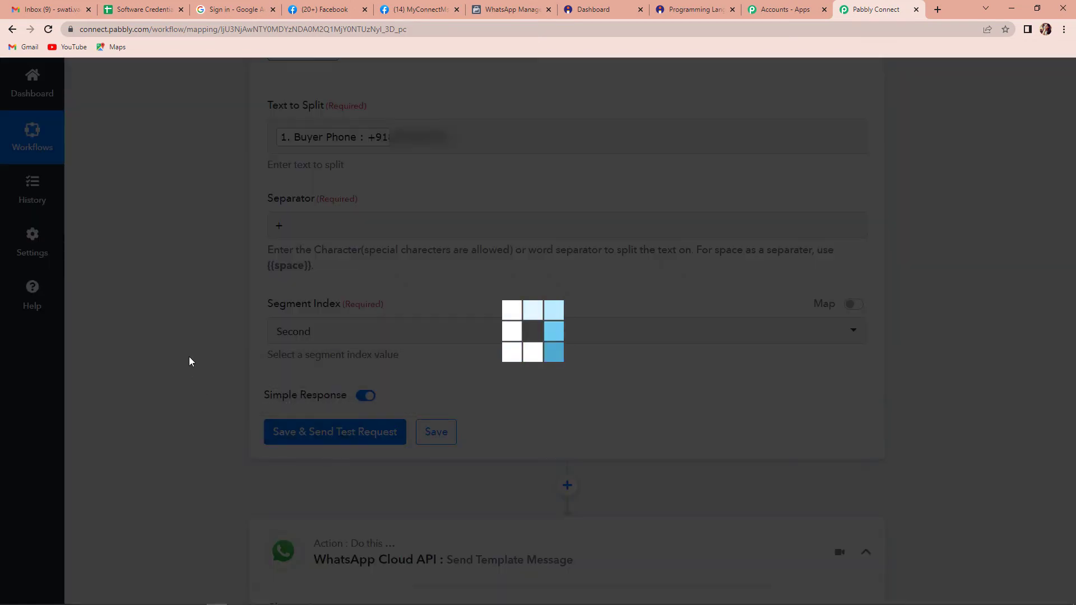
{"action": "scroll", "coordinate": [295, 377], "scroll_direction": "down", "scroll_amount": 3}
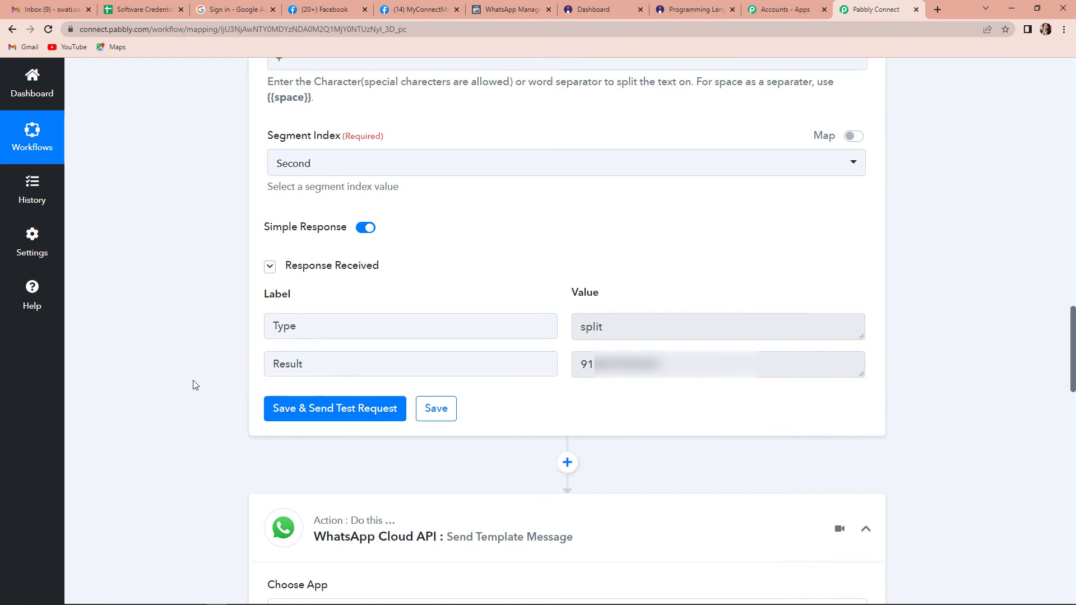
Step: Keep and save the existing WhatsApp Cloud API connection
{"action": "scroll", "coordinate": [187, 374], "scroll_direction": "down", "scroll_amount": 7}
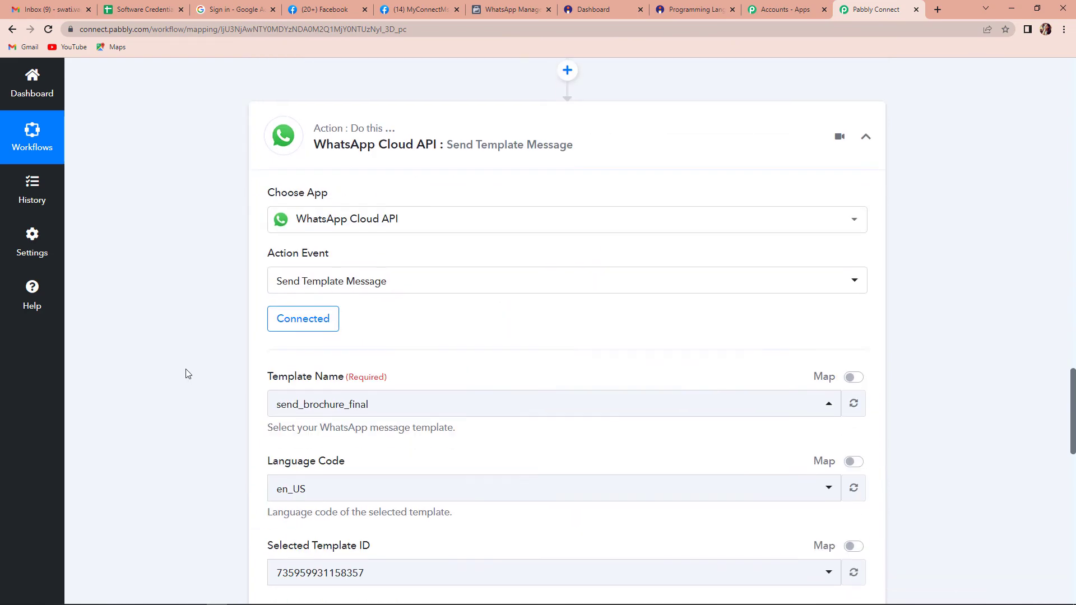
{"action": "scroll", "coordinate": [186, 373], "scroll_direction": "down", "scroll_amount": 4}
{"action": "scroll", "coordinate": [186, 373], "scroll_direction": "up", "scroll_amount": 4}
{"action": "left_click", "coordinate": [323, 327]}
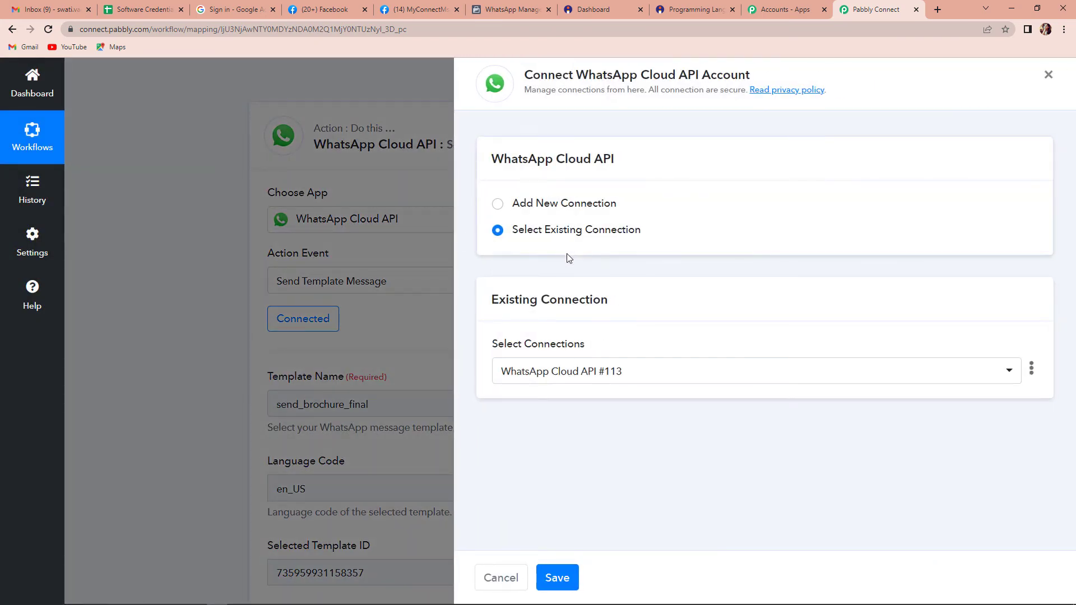
{"action": "left_click", "coordinate": [561, 579]}
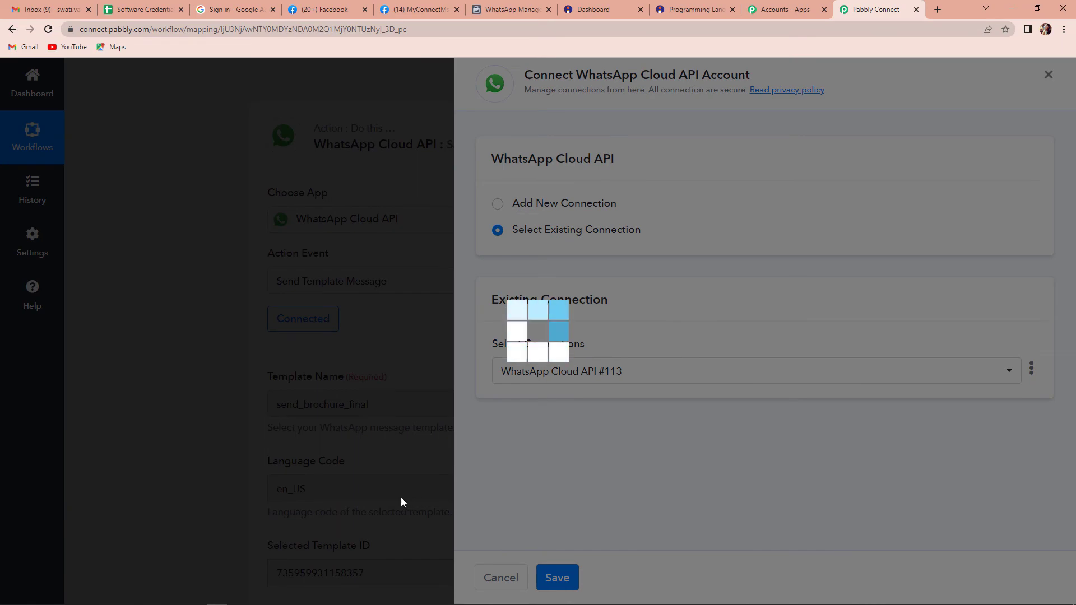
Step: Map the Split Text step's Result into the Recipient Mobile Number
{"action": "scroll", "coordinate": [493, 415], "scroll_direction": "down", "scroll_amount": 4}
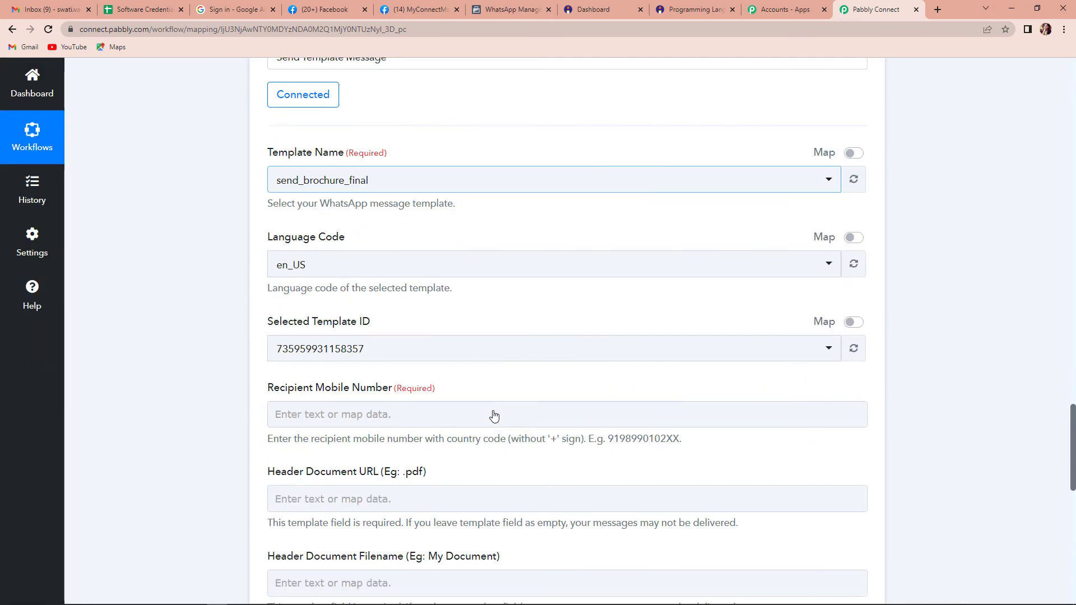
{"action": "scroll", "coordinate": [494, 415], "scroll_direction": "down", "scroll_amount": 2}
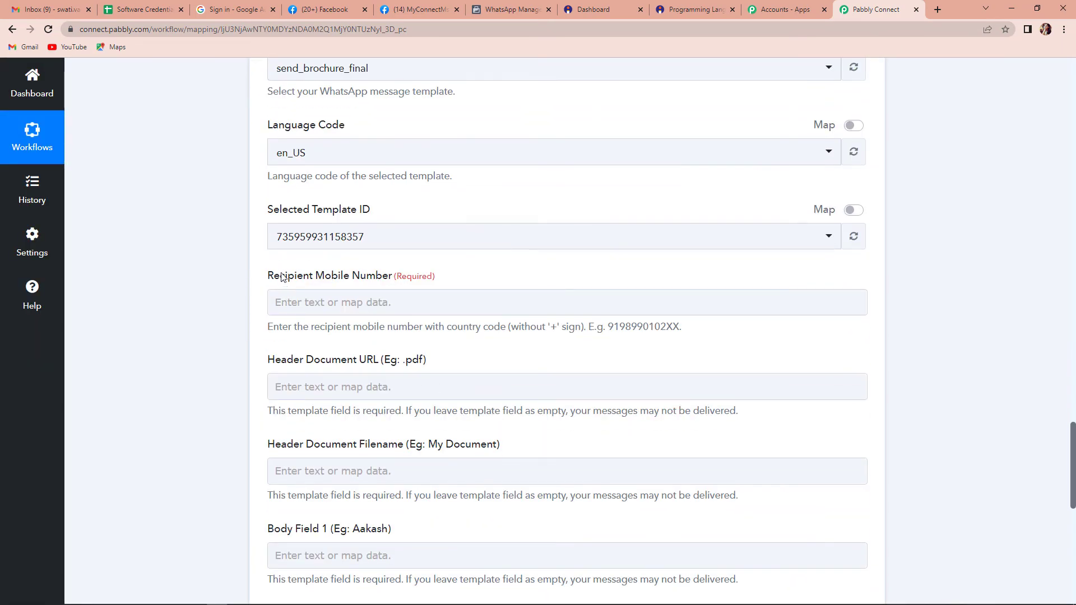
{"action": "left_click", "coordinate": [368, 309]}
{"action": "left_click", "coordinate": [363, 303]}
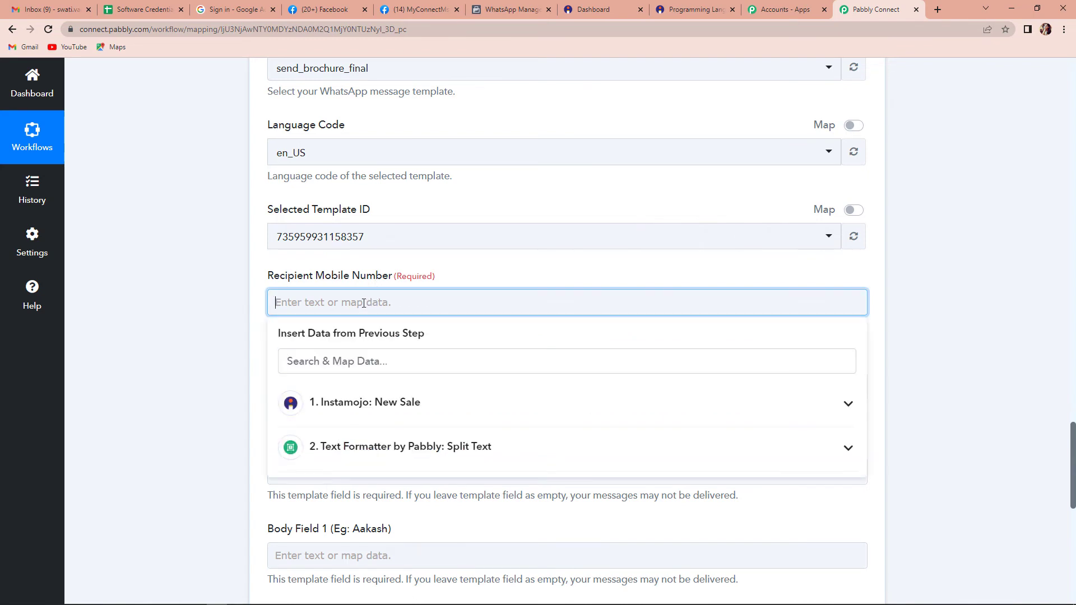
{"action": "left_click", "coordinate": [396, 449]}
{"action": "left_click", "coordinate": [364, 511]}
{"action": "left_click", "coordinate": [149, 346]}
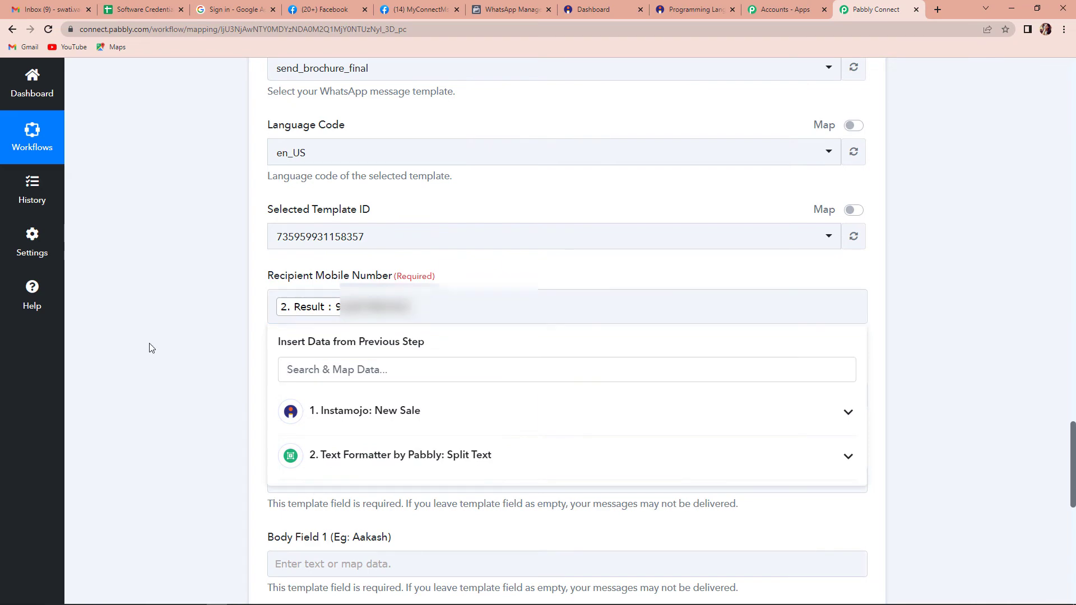
{"action": "scroll", "coordinate": [149, 345], "scroll_direction": "down", "scroll_amount": 3}
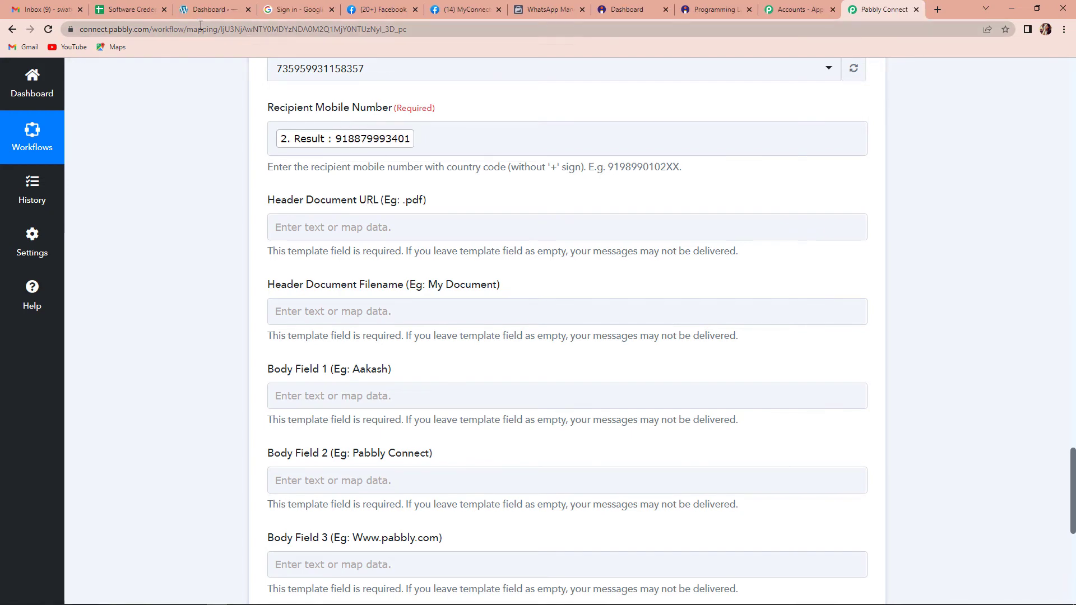
{"action": "left_click", "coordinate": [206, 11]}
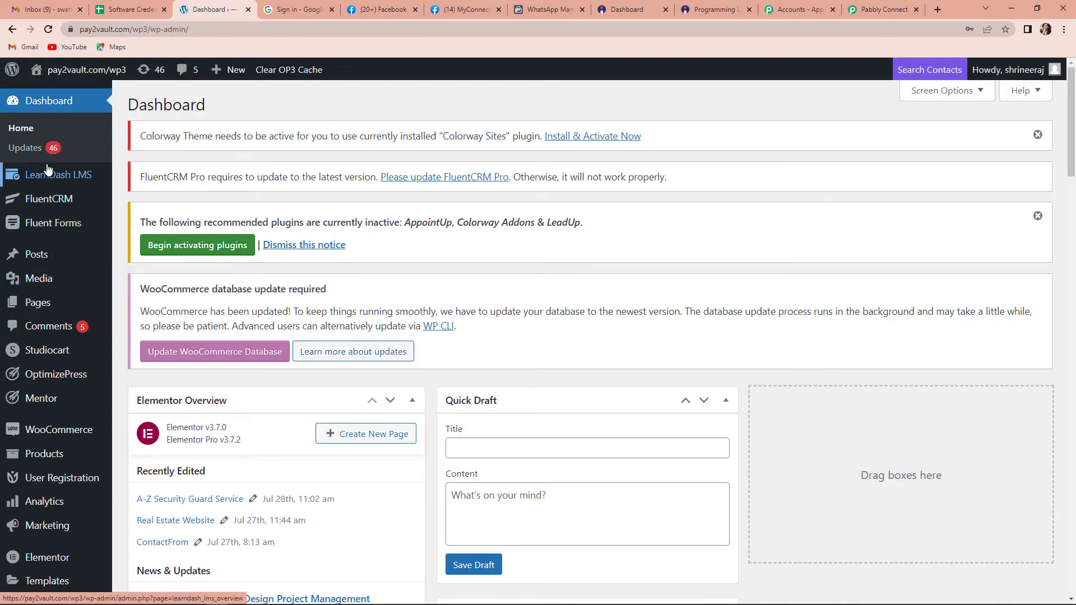
Step: Copy the PHP-for-Beginners.pdf file URL from the WordPress Media Library and return to Pabbly
{"action": "mouse_move", "coordinate": [38, 283]}
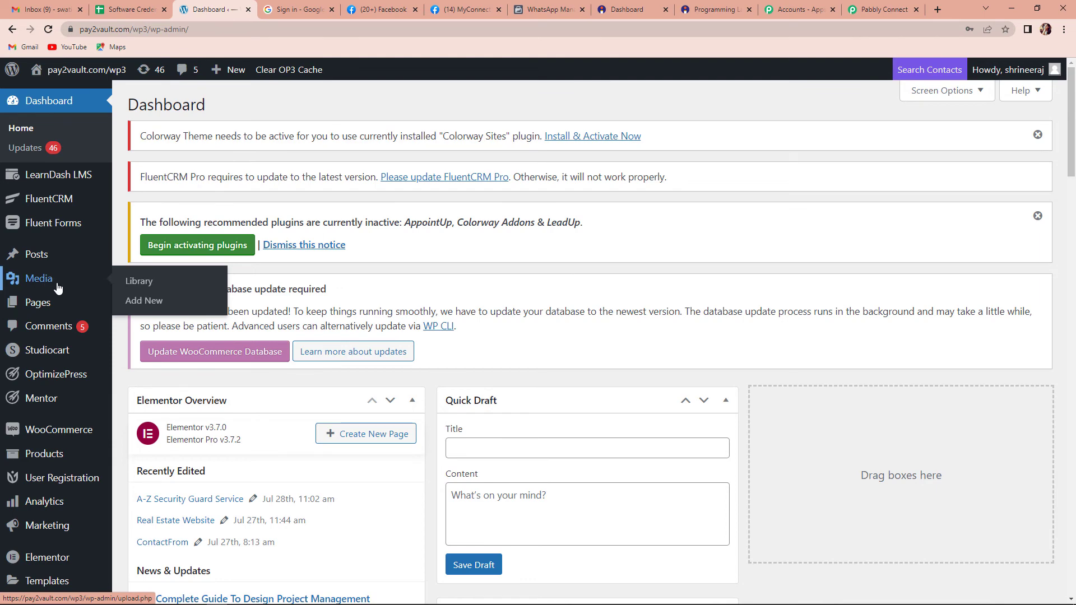
{"action": "left_click", "coordinate": [140, 282]}
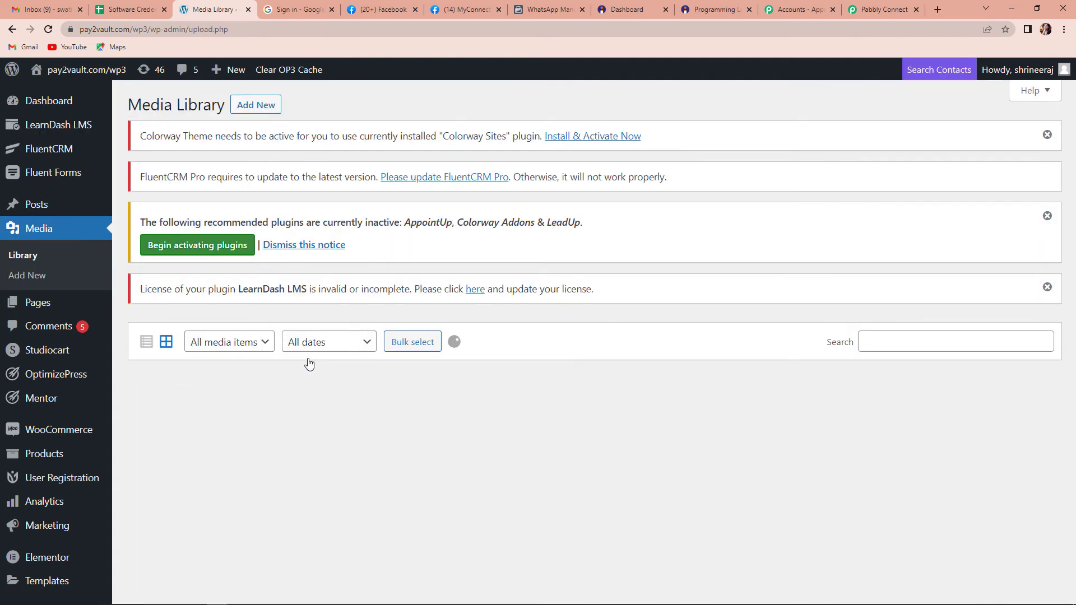
{"action": "scroll", "coordinate": [763, 331], "scroll_direction": "down", "scroll_amount": 5}
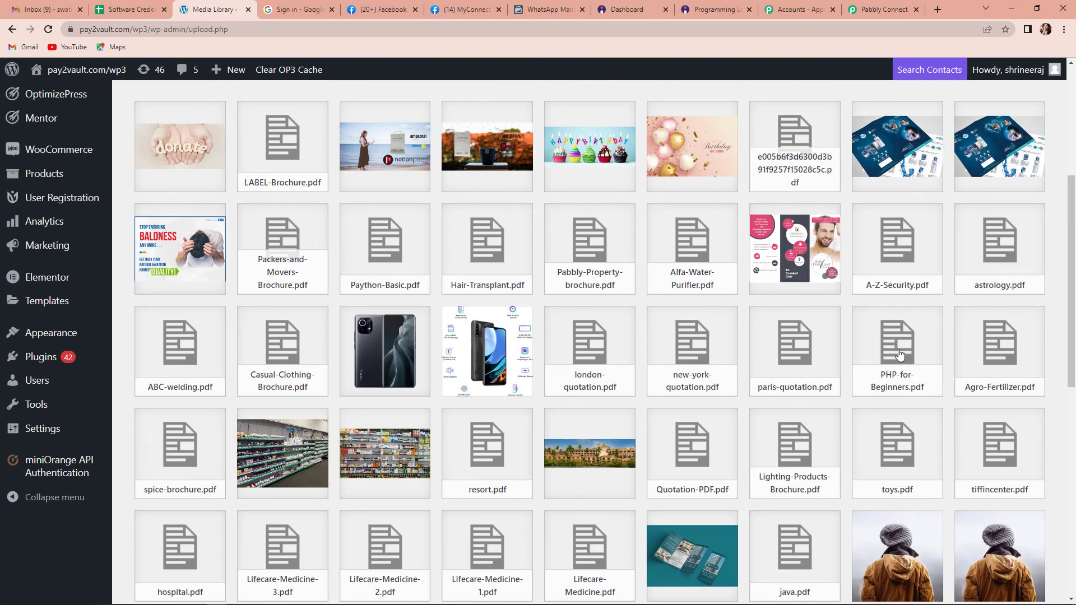
{"action": "left_click", "coordinate": [889, 369]}
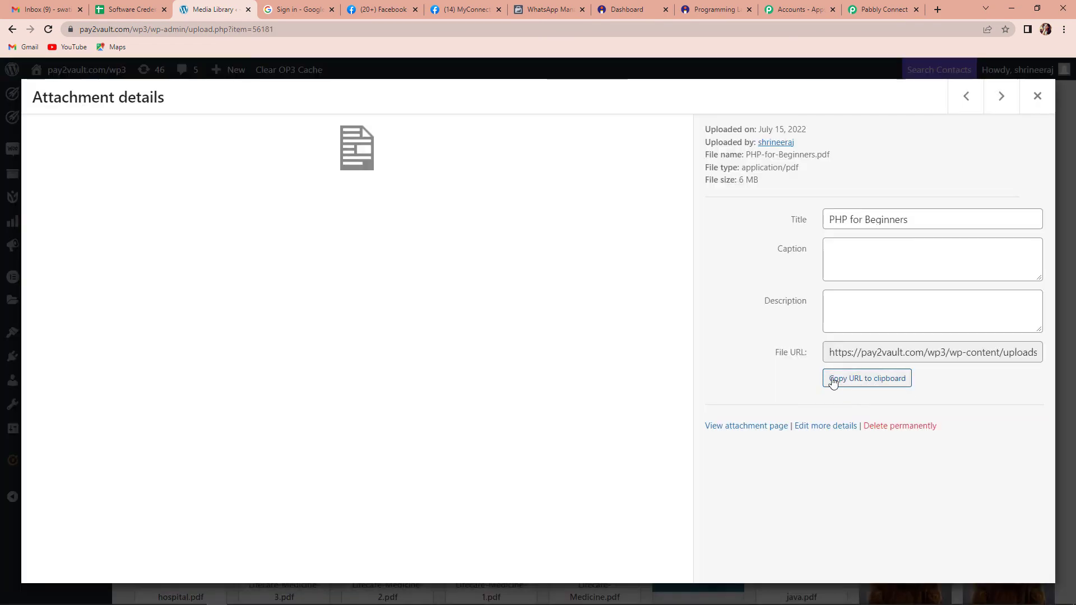
{"action": "left_click", "coordinate": [878, 379]}
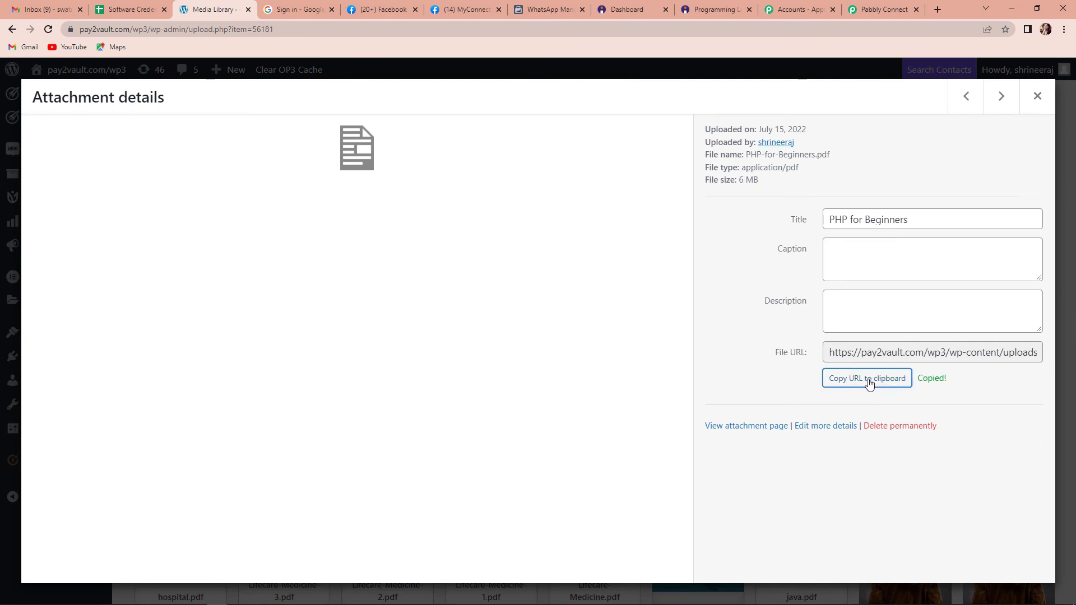
{"action": "left_click", "coordinate": [884, 9]}
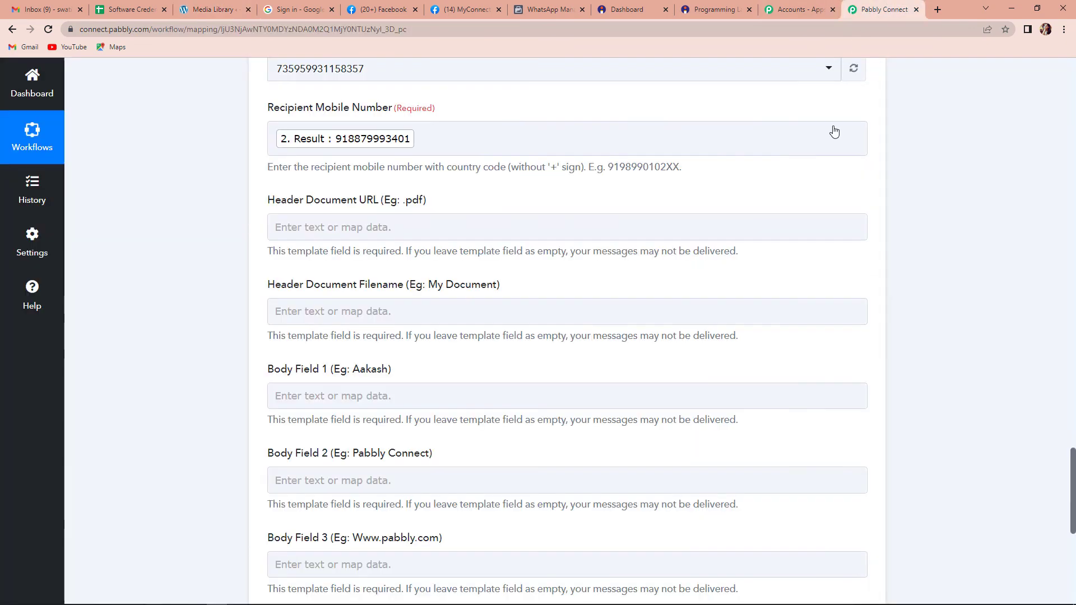
Step: Paste the PDF URL into Header Document URL and map Details 0 Purpose to the filename
{"action": "left_click", "coordinate": [321, 224]}
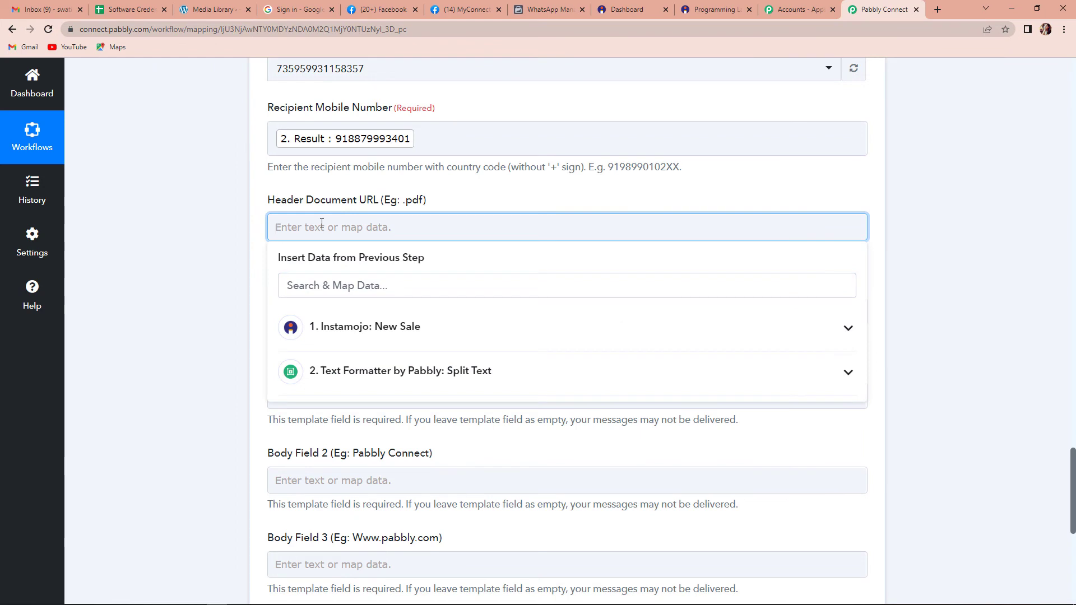
{"action": "type", "text": "https://pay2vault.com/wp3/wp-content/uploads/2021/02/PHP-for-Beginners.pdf"}
{"action": "left_click", "coordinate": [193, 271]}
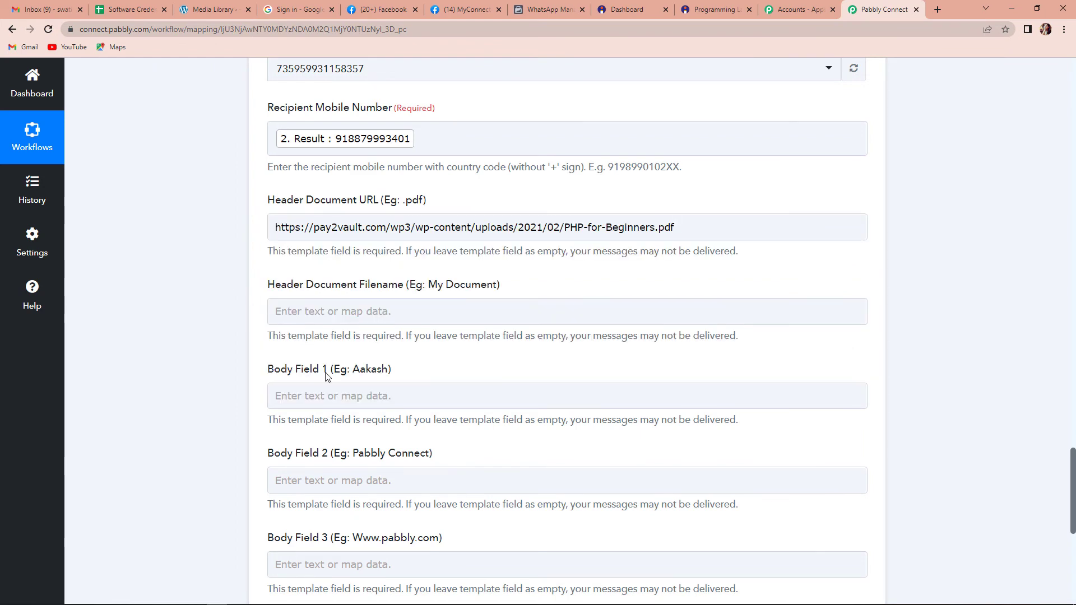
{"action": "left_click", "coordinate": [333, 304]}
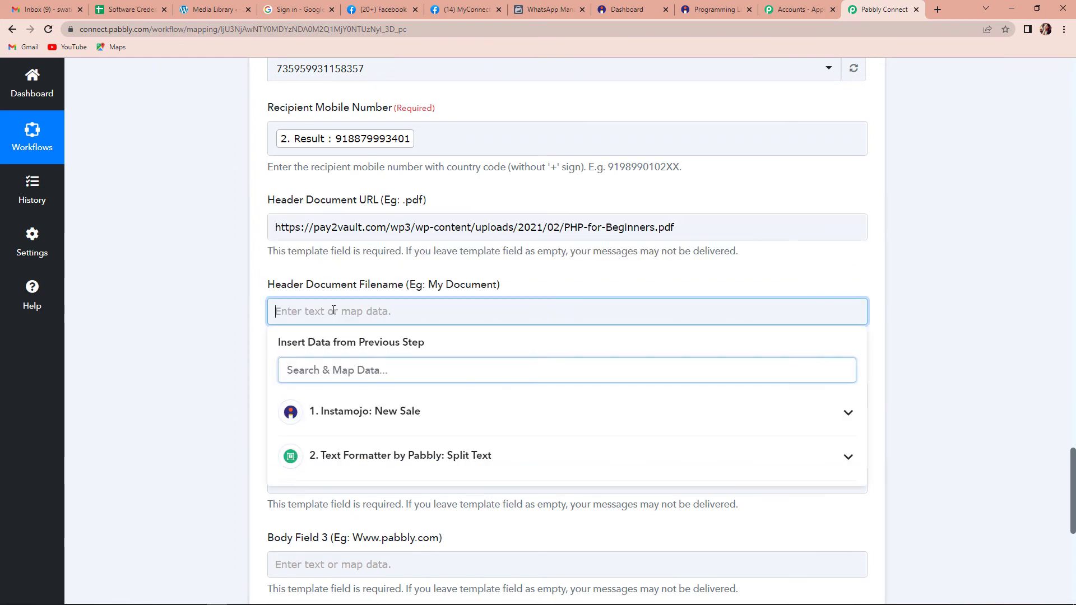
{"action": "left_click", "coordinate": [355, 412]}
{"action": "scroll", "coordinate": [461, 498], "scroll_direction": "down", "scroll_amount": 3}
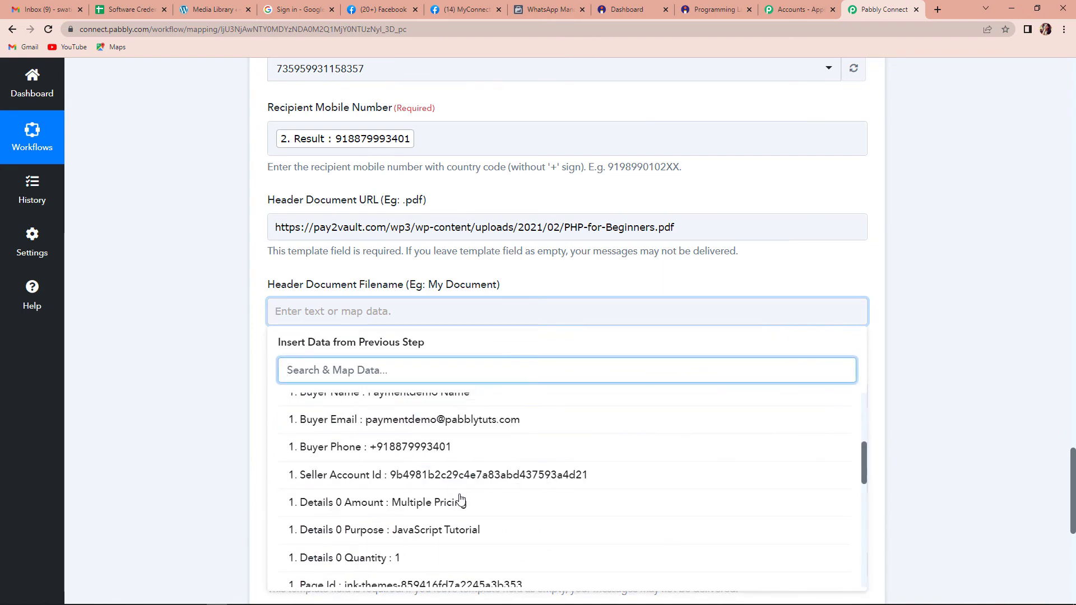
{"action": "left_click", "coordinate": [424, 541]}
{"action": "left_click", "coordinate": [192, 359]}
{"action": "scroll", "coordinate": [364, 335], "scroll_direction": "down", "scroll_amount": 2}
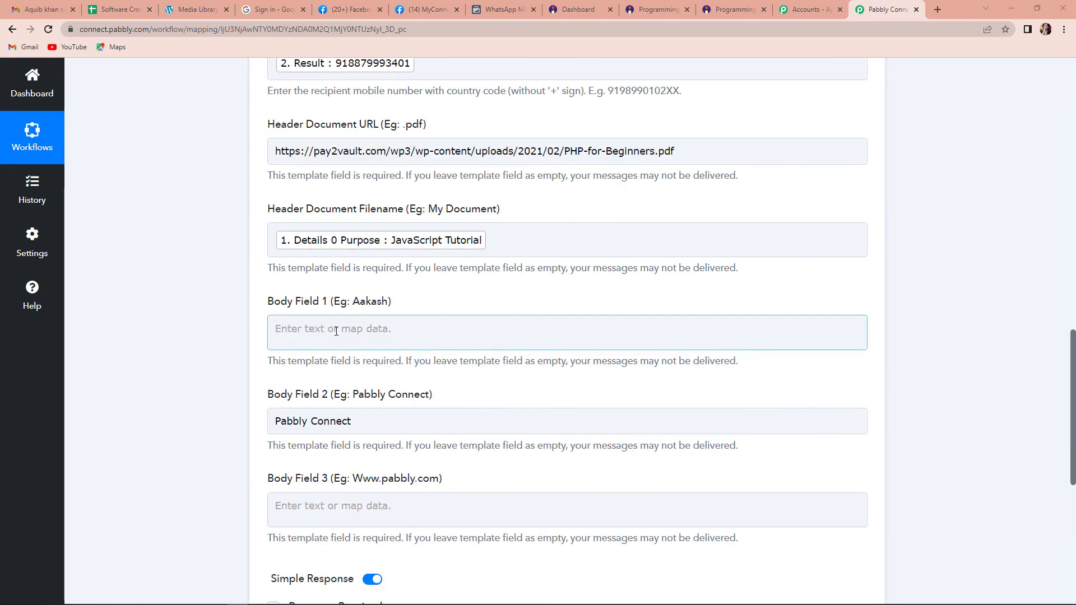
Step: Map Instamojo's Buyer Name into Body Field 1
{"action": "left_click", "coordinate": [336, 330]}
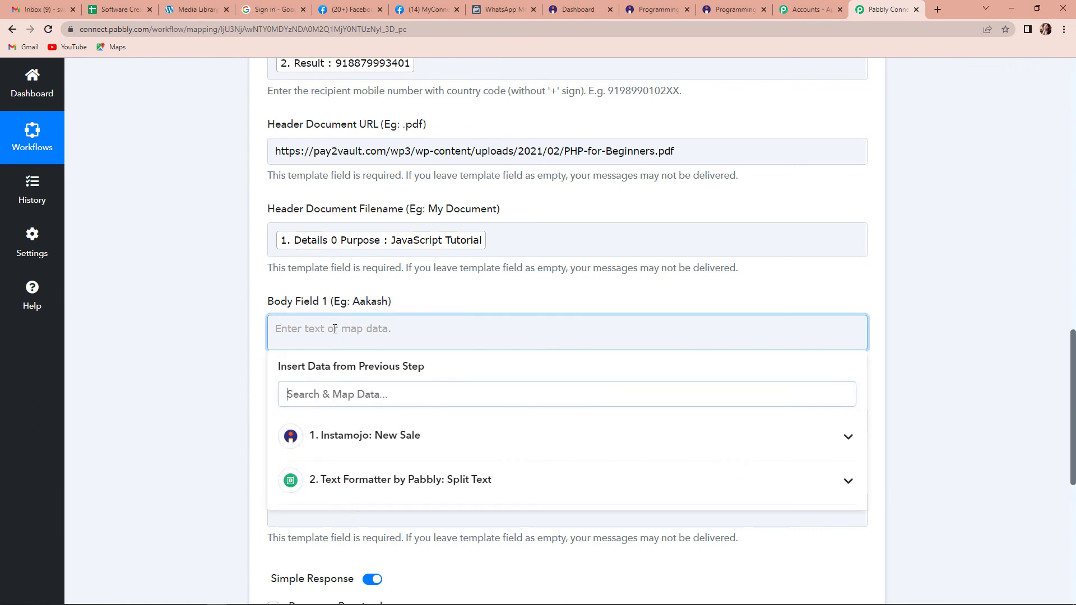
{"action": "left_click", "coordinate": [360, 443]}
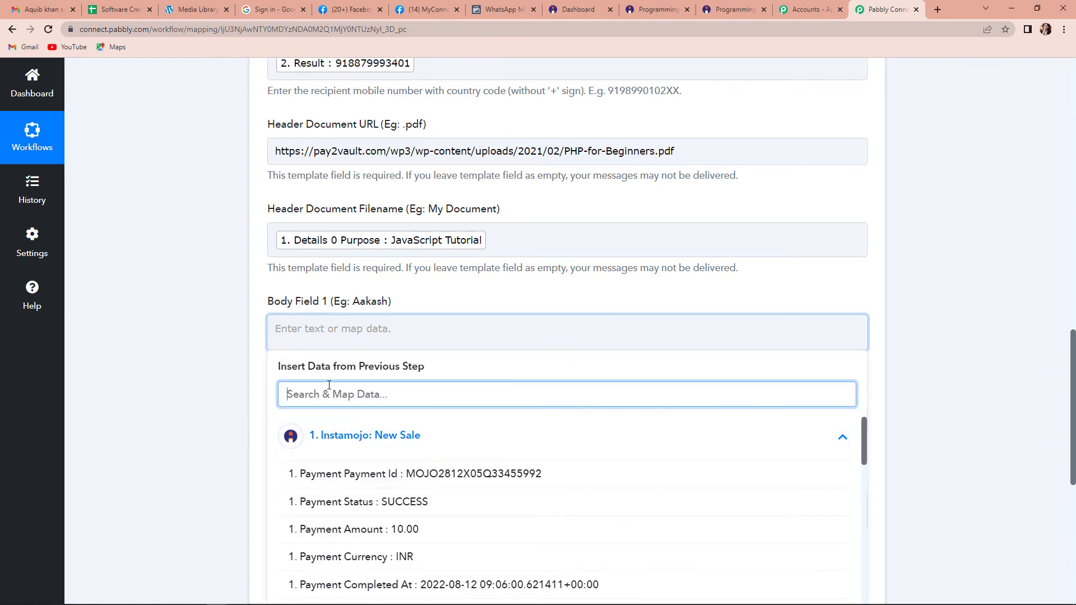
{"action": "type", "text": "name"}
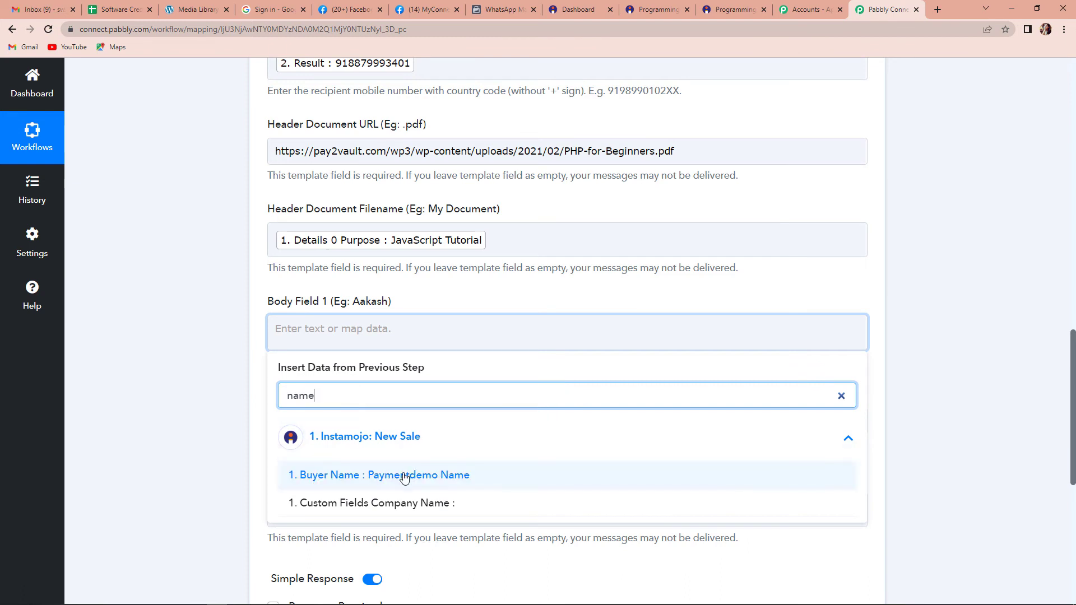
{"action": "left_click", "coordinate": [379, 475]}
{"action": "left_click", "coordinate": [242, 404]}
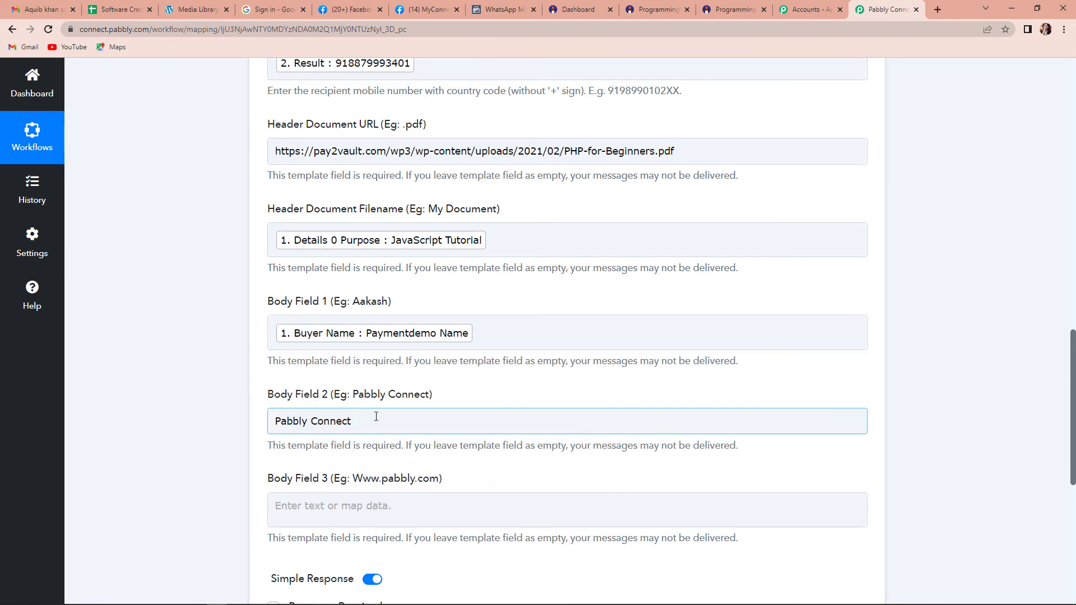
Step: Map Buyer Email into Body Field 3, leaving Body Field 2 unchanged
{"action": "left_click", "coordinate": [376, 417]}
{"action": "scroll", "coordinate": [336, 404], "scroll_direction": "down", "scroll_amount": 1}
{"action": "left_click", "coordinate": [197, 354]}
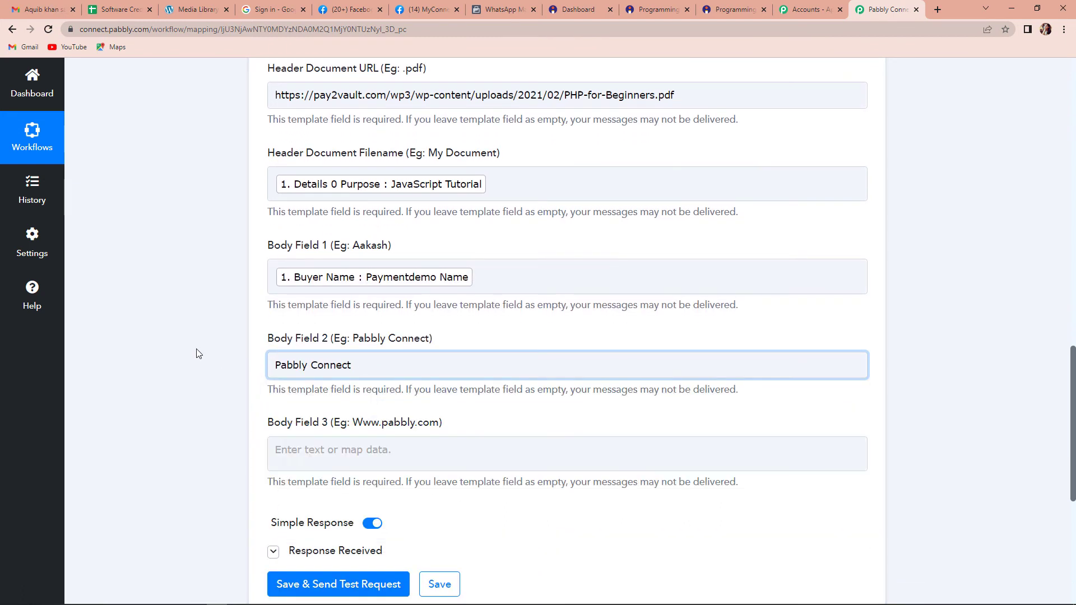
{"action": "scroll", "coordinate": [314, 373], "scroll_direction": "down", "scroll_amount": 2}
{"action": "left_click", "coordinate": [365, 342]}
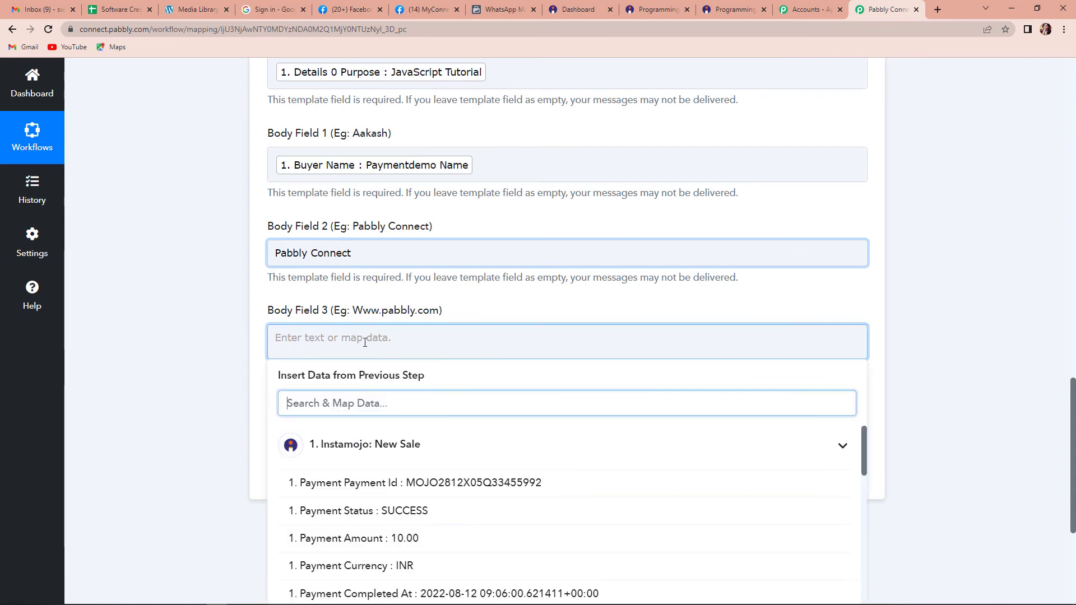
{"action": "left_click", "coordinate": [365, 342]}
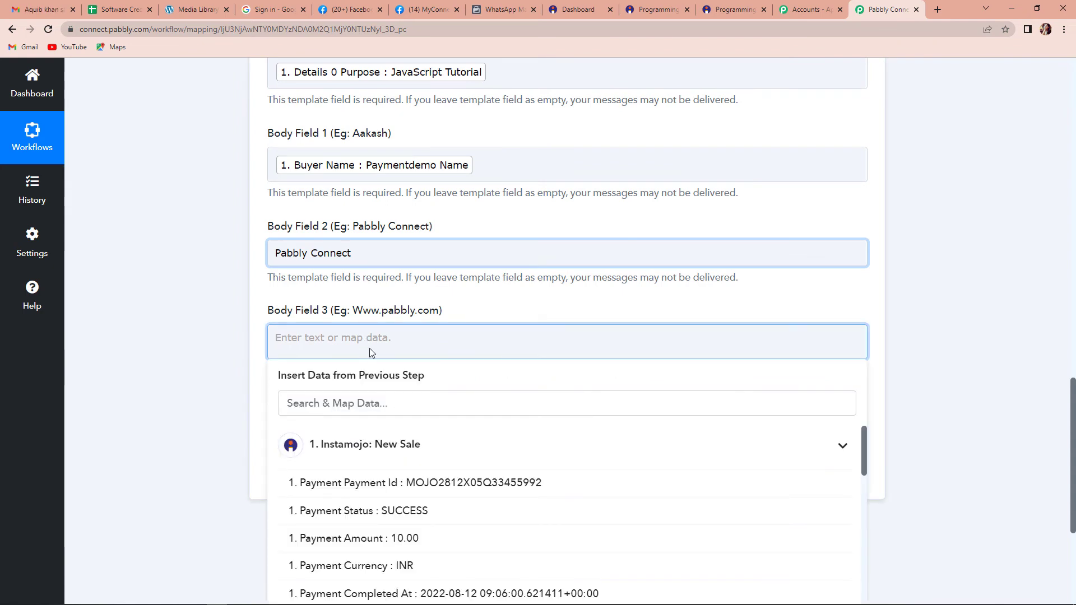
{"action": "type", "text": "e"}
{"action": "key", "text": "BackSpace"}
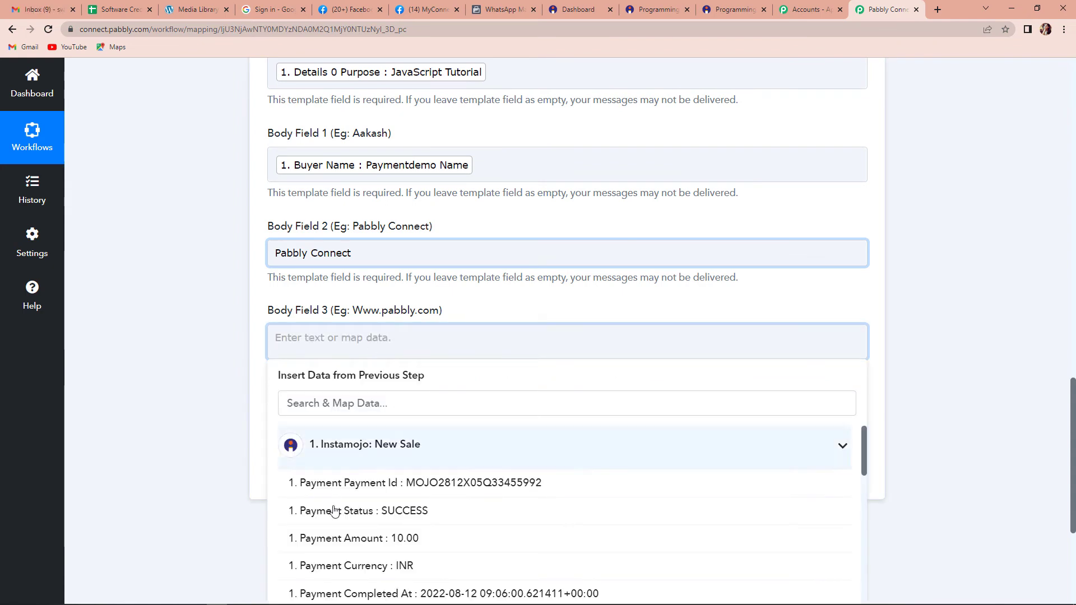
{"action": "left_click", "coordinate": [366, 447]}
{"action": "type", "text": "em"}
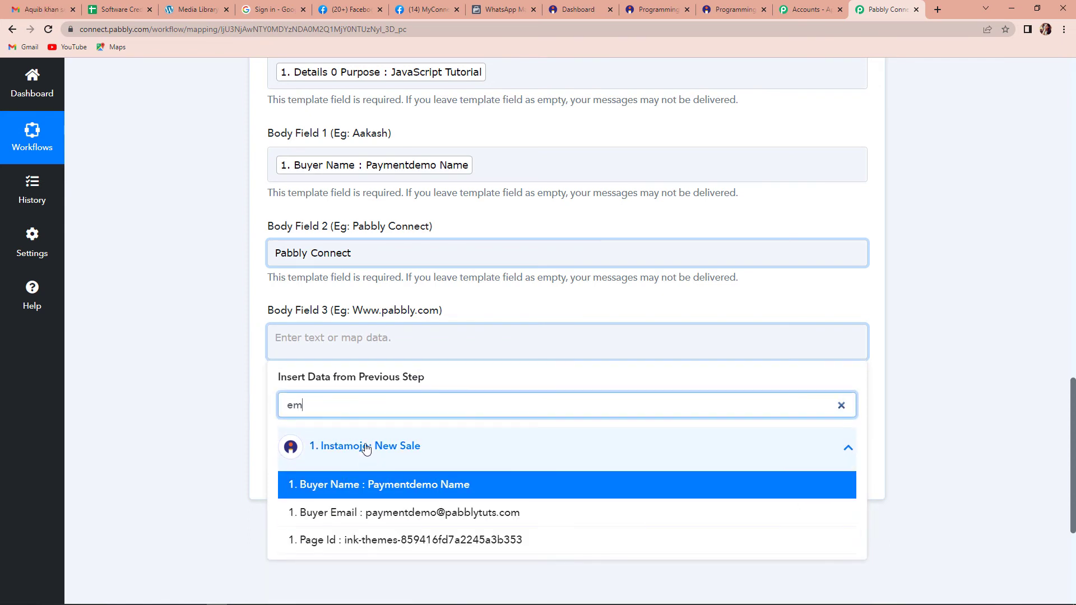
{"action": "left_click", "coordinate": [375, 513]}
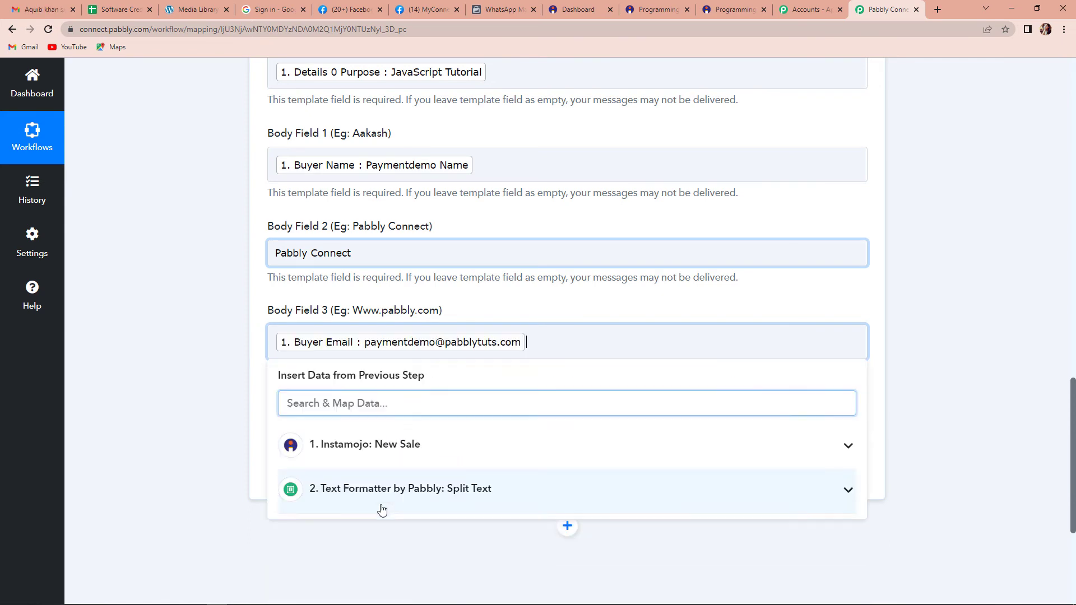
{"action": "left_click", "coordinate": [181, 392]}
{"action": "scroll", "coordinate": [252, 404], "scroll_direction": "down", "scroll_amount": 1}
Step: Save and test the WhatsApp step, review the response, then go to Instamojo's Smart Pages
{"action": "left_click", "coordinate": [387, 419]}
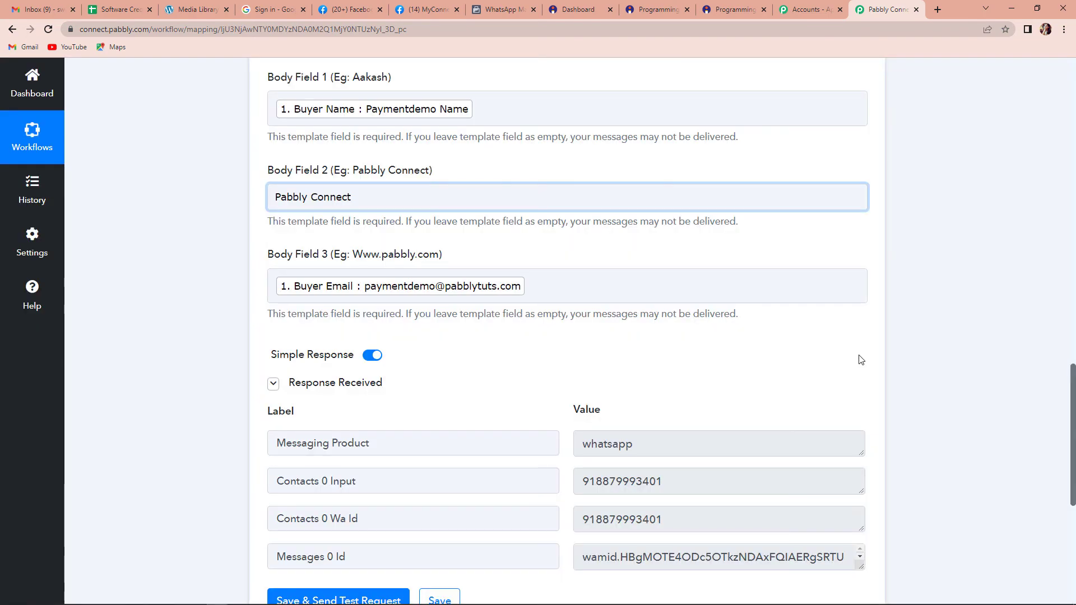
{"action": "scroll", "coordinate": [862, 360], "scroll_direction": "down", "scroll_amount": 2}
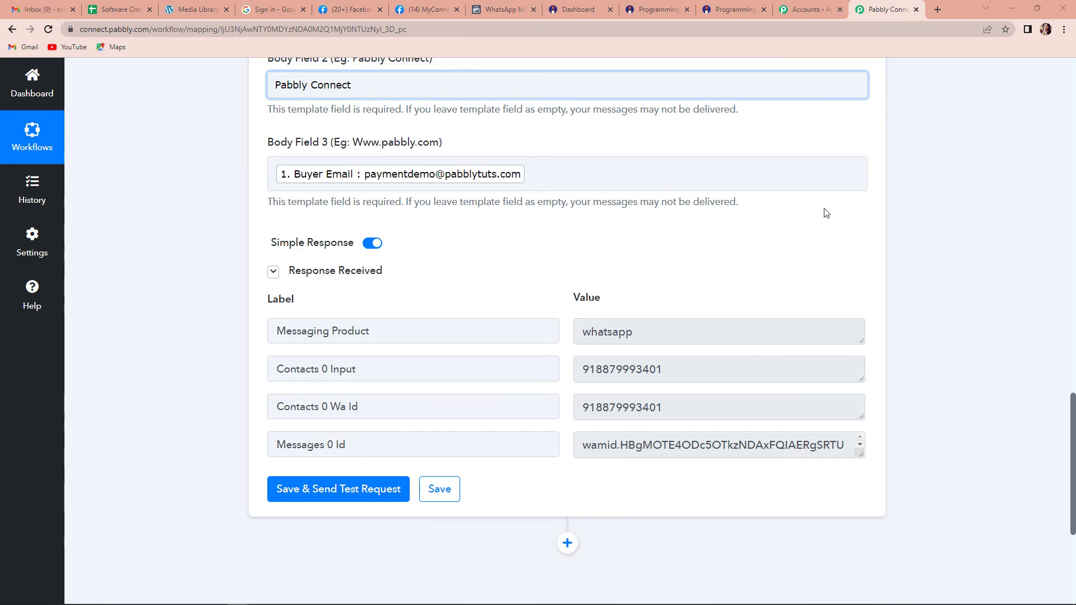
{"action": "left_click", "coordinate": [574, 12]}
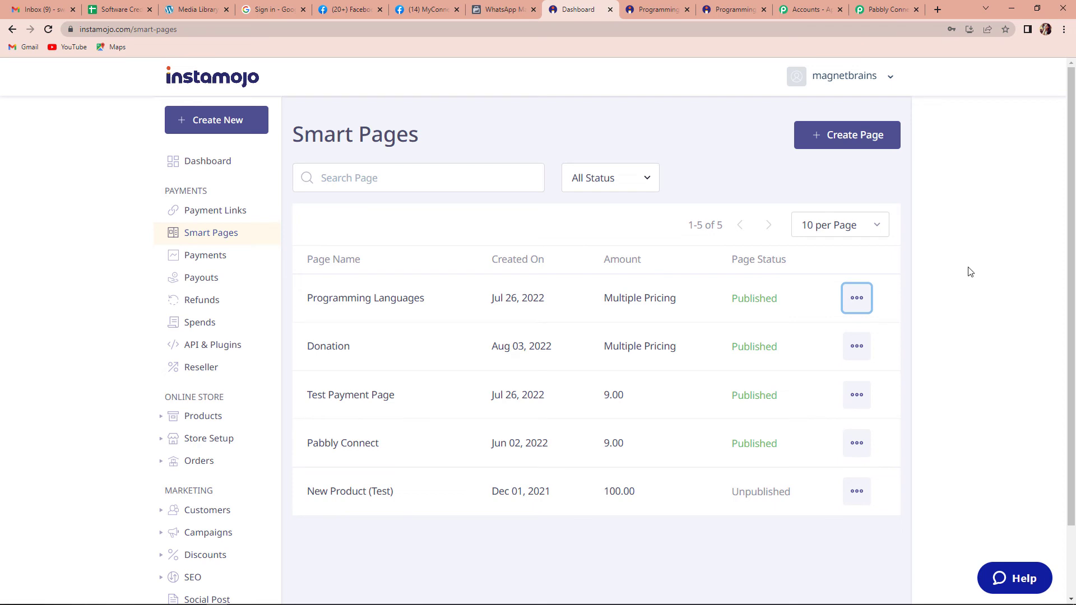
Step: Open the Programming Languages page, select Learning Python Basics and proceed to checkout
{"action": "left_click", "coordinate": [856, 297]}
{"action": "left_click", "coordinate": [787, 365]}
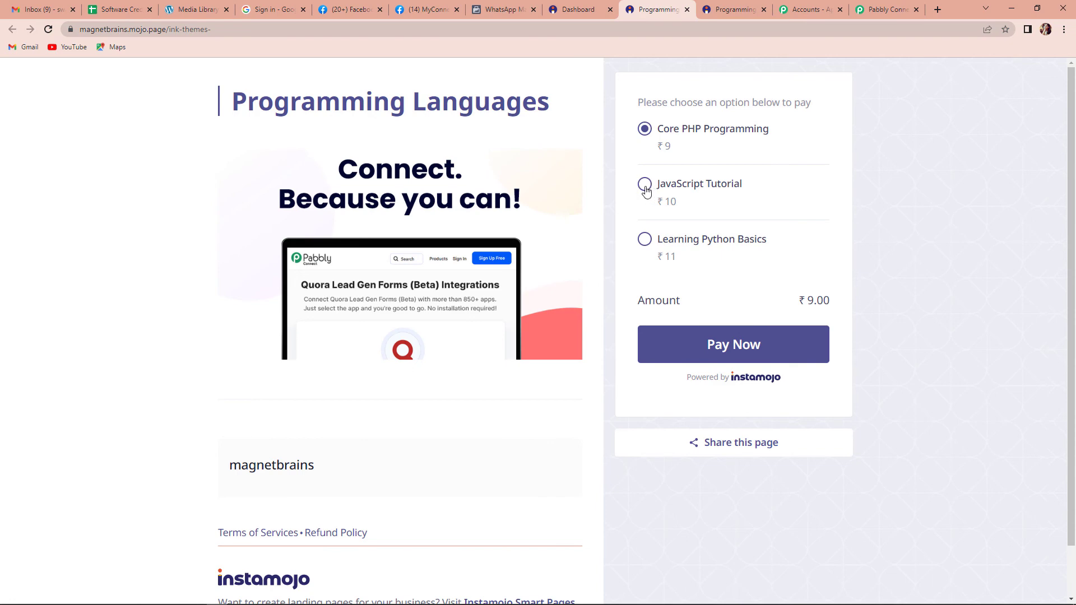
{"action": "left_click", "coordinate": [646, 243]}
{"action": "left_click", "coordinate": [728, 352]}
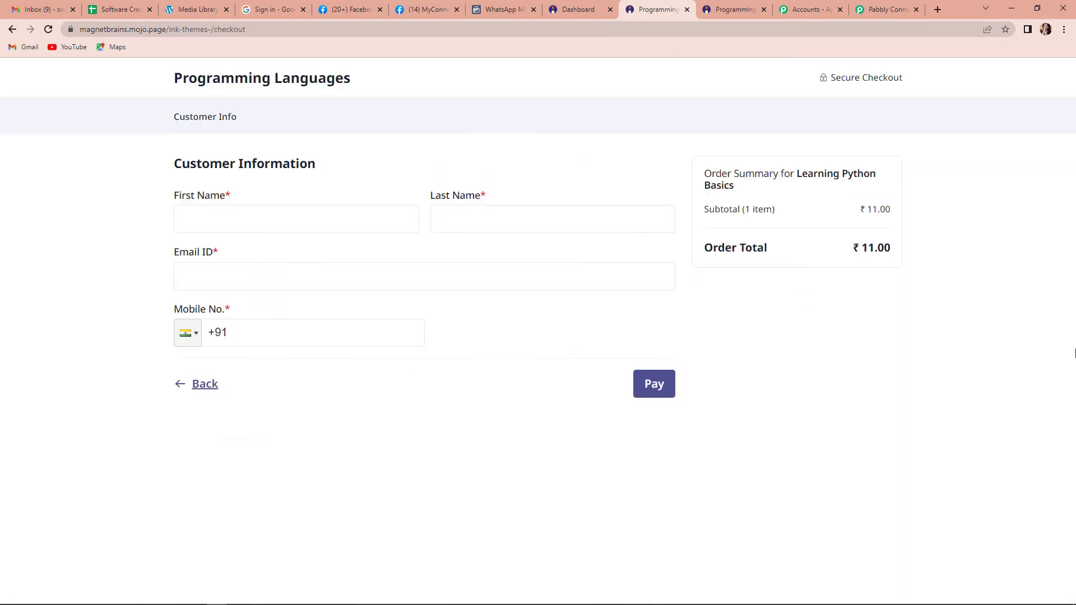
Step: Fill the customer's name and e-mail from saved entries, enter a mobile number, and pay ₹11
{"action": "left_click", "coordinate": [327, 223]}
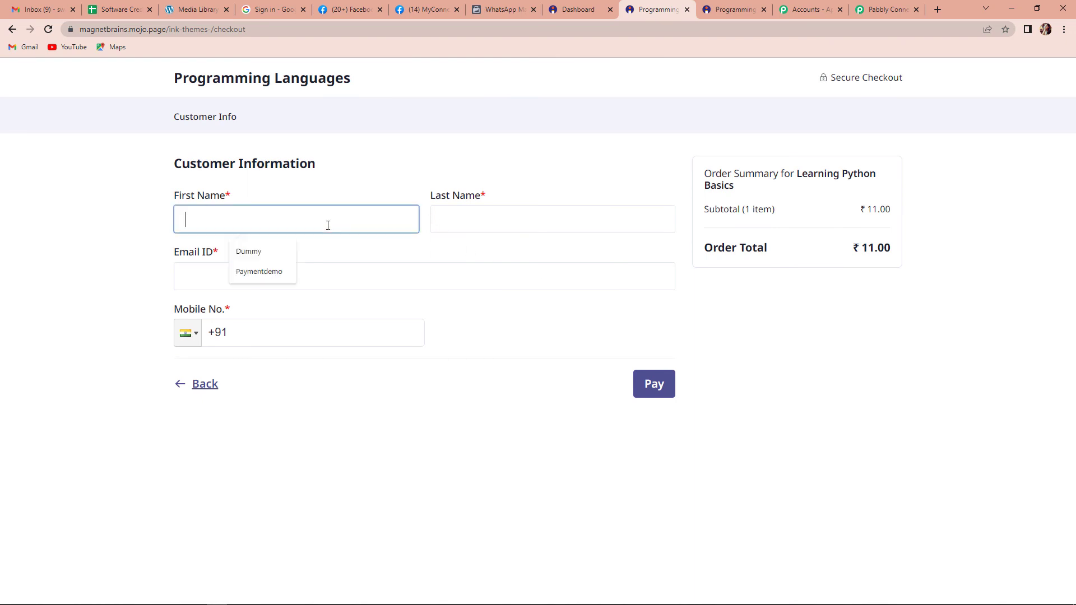
{"action": "left_click", "coordinate": [248, 251]}
{"action": "left_click", "coordinate": [488, 221]}
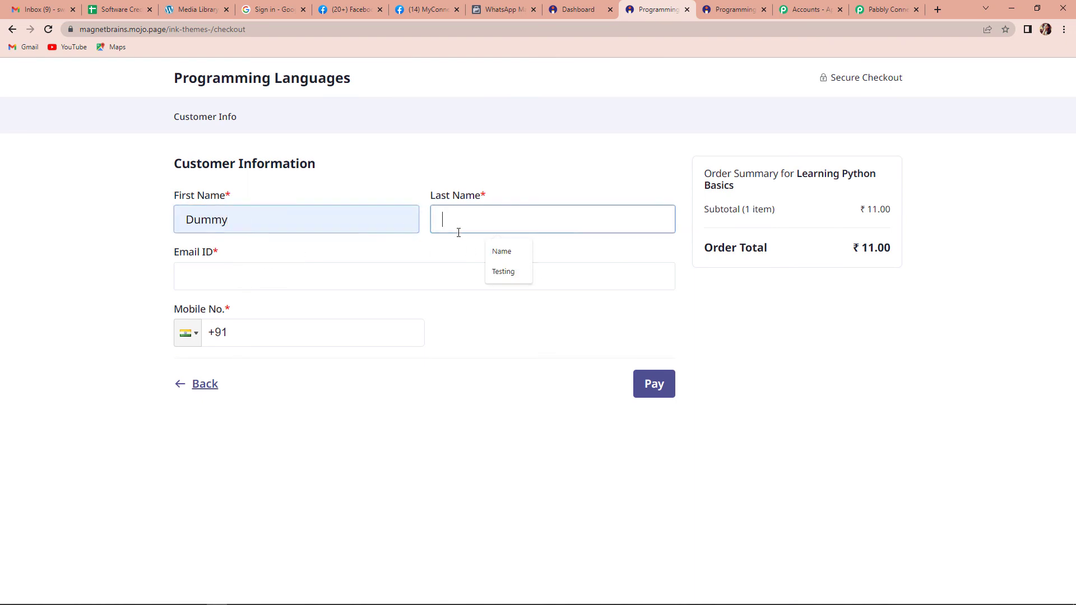
{"action": "left_click", "coordinate": [504, 269]}
{"action": "left_click", "coordinate": [268, 270]}
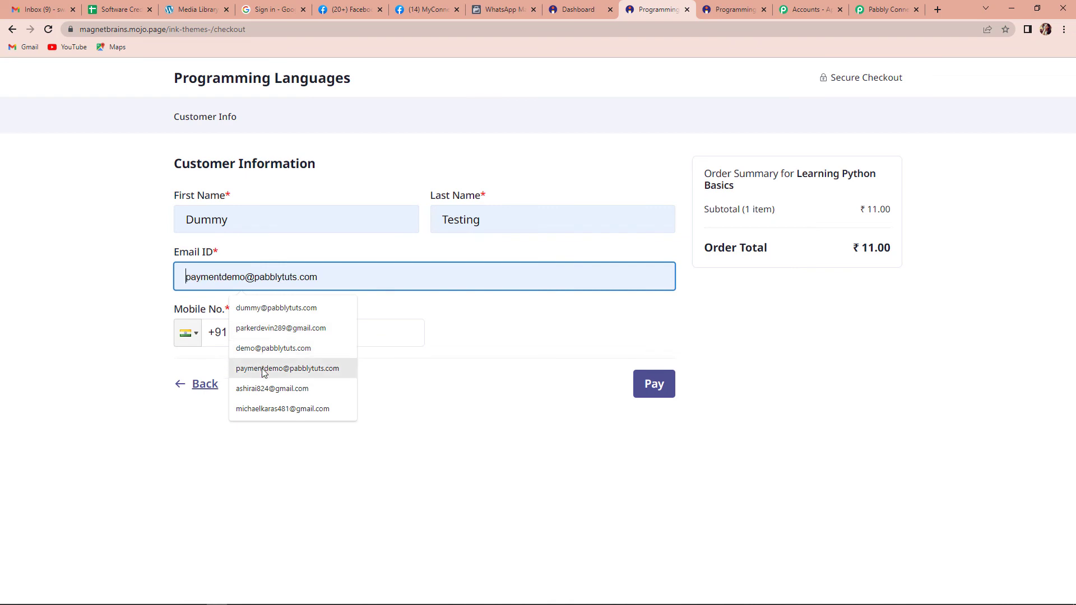
{"action": "left_click", "coordinate": [269, 308]}
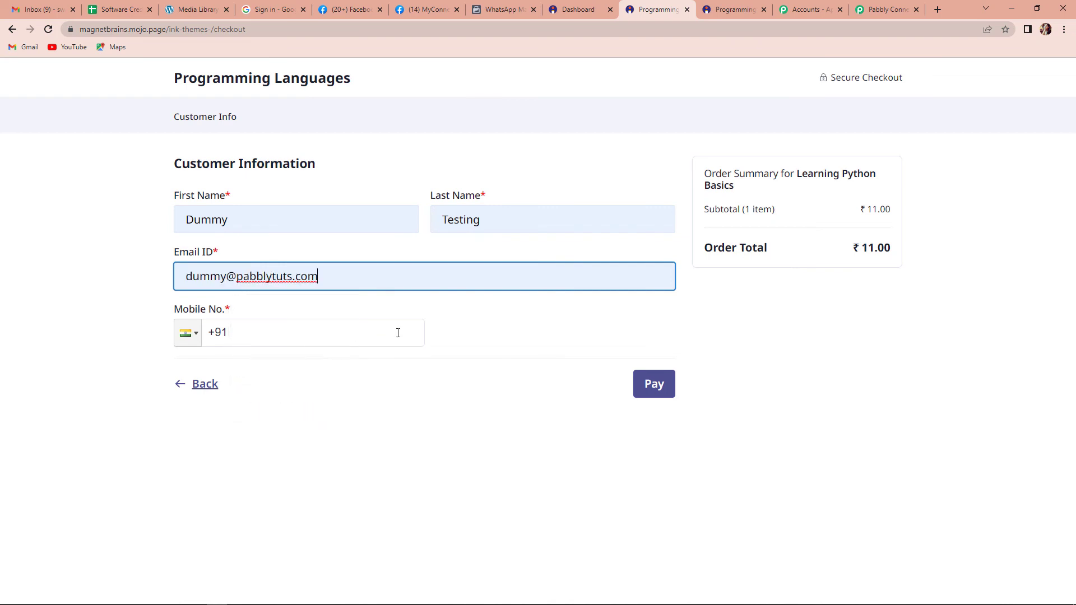
{"action": "left_click", "coordinate": [278, 337]}
{"action": "type", "text": "9876543210"}
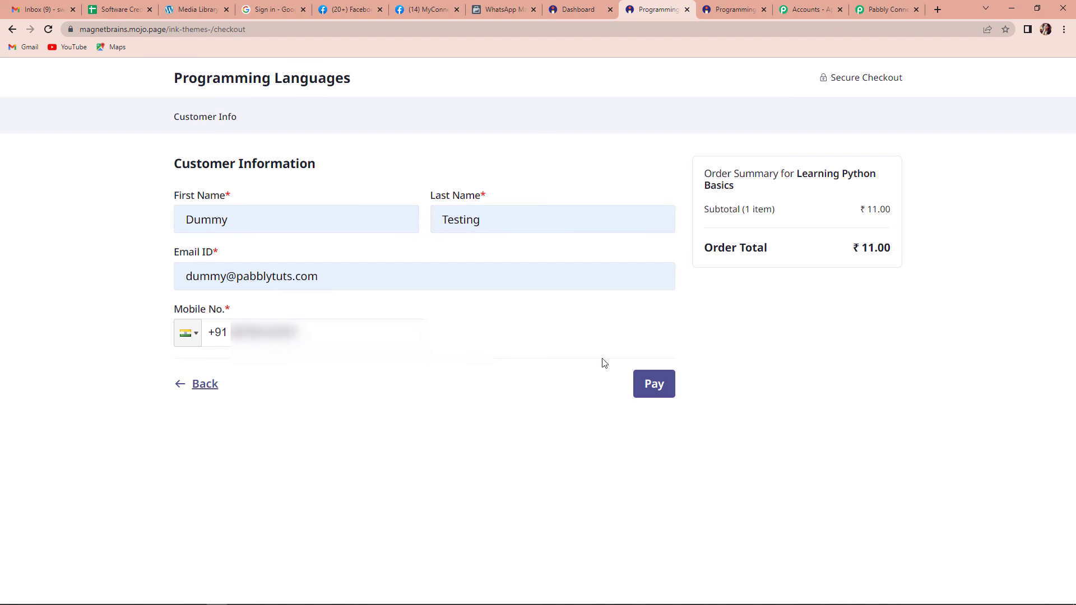
{"action": "left_click", "coordinate": [645, 384]}
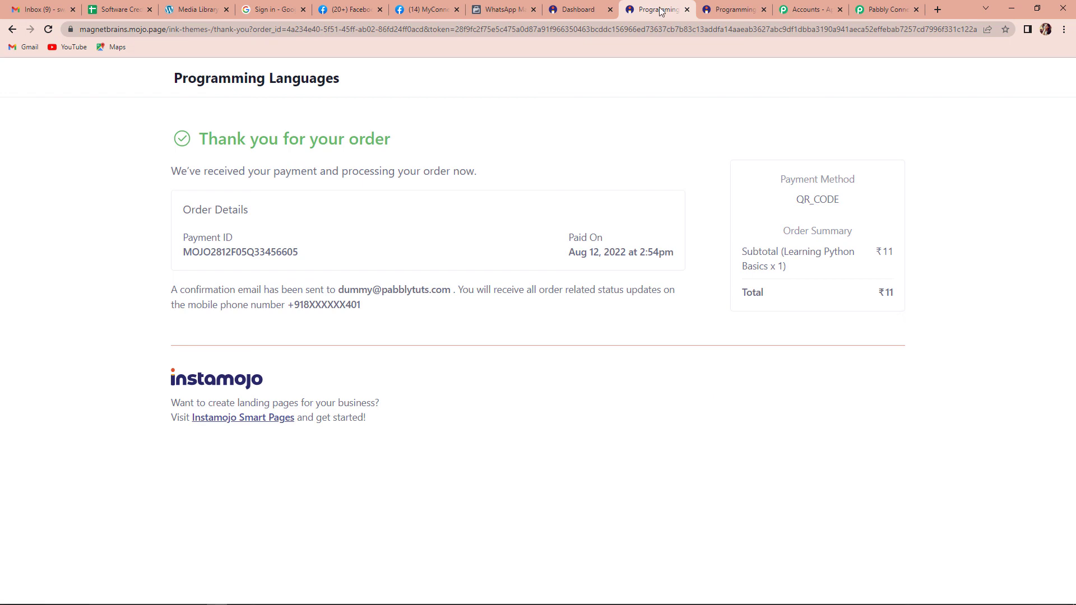
Step: Go back to the Instamojo to WhatsApp workflow and collapse the Instamojo New Sale trigger to list all three steps
{"action": "left_click", "coordinate": [881, 11]}
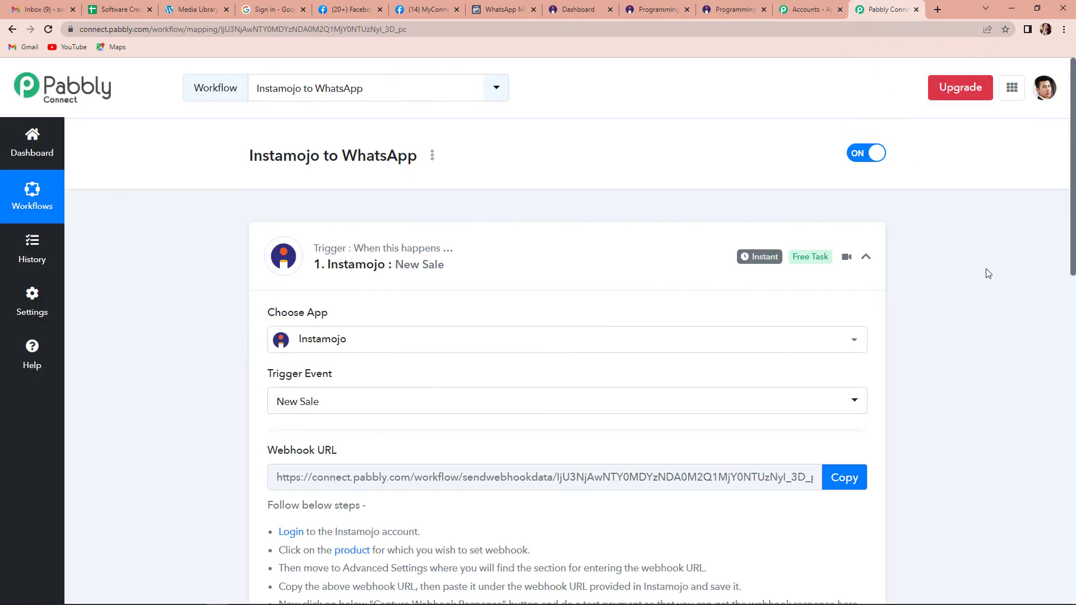
{"action": "left_click", "coordinate": [866, 257]}
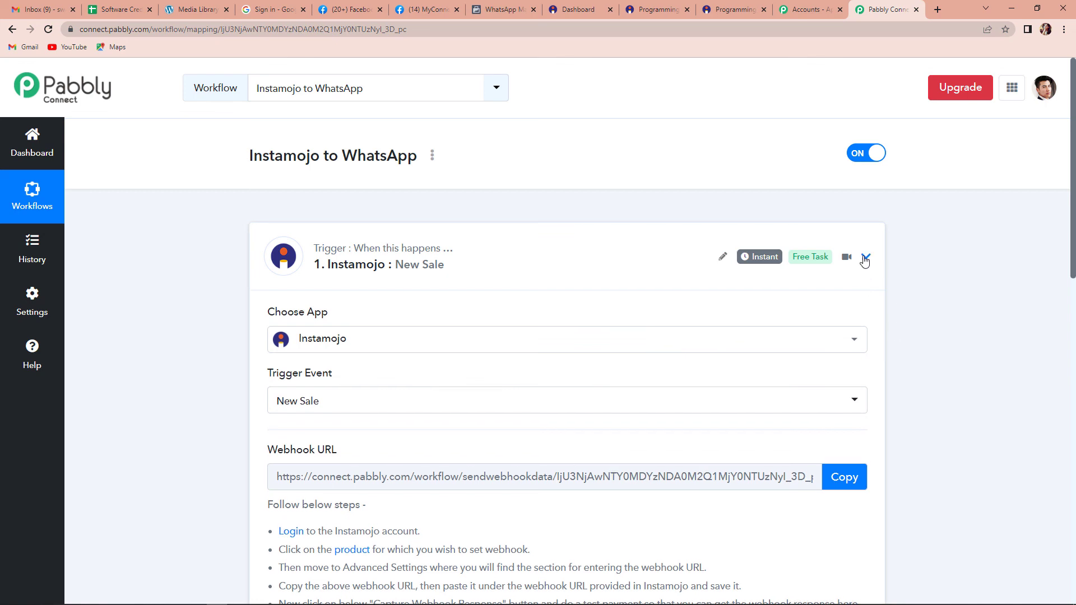